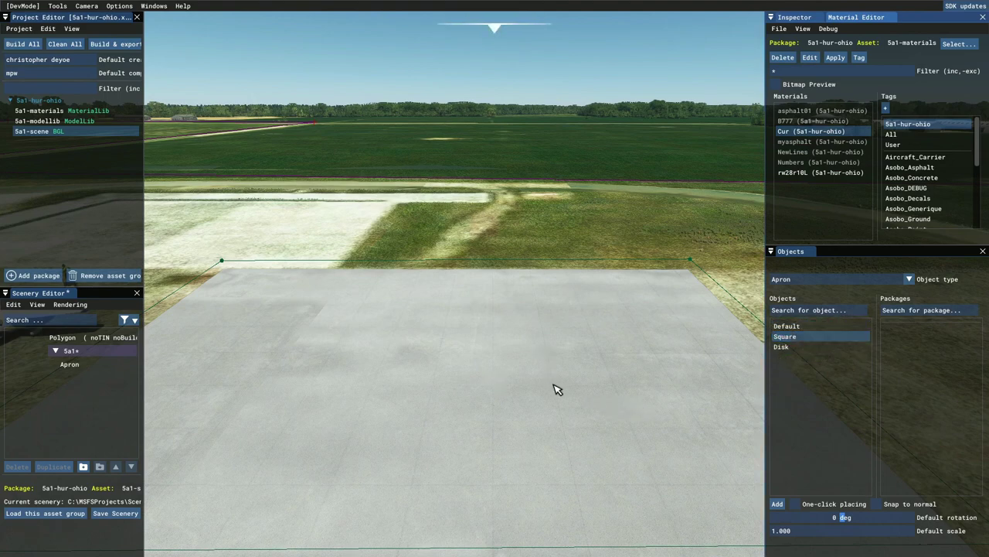
Set the object type back to Apron and add a square apron over the concrete pad
left_click(906, 280)
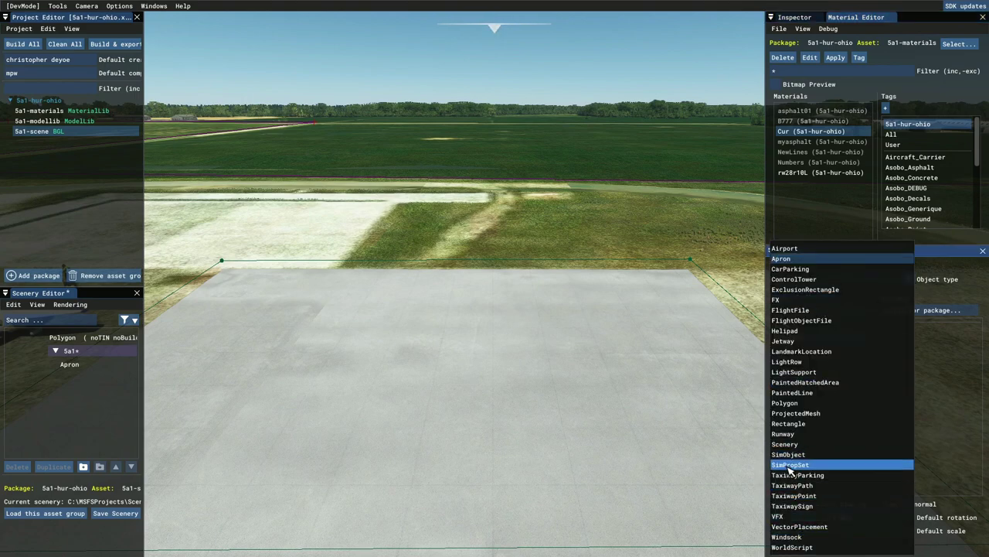
left_click(787, 447)
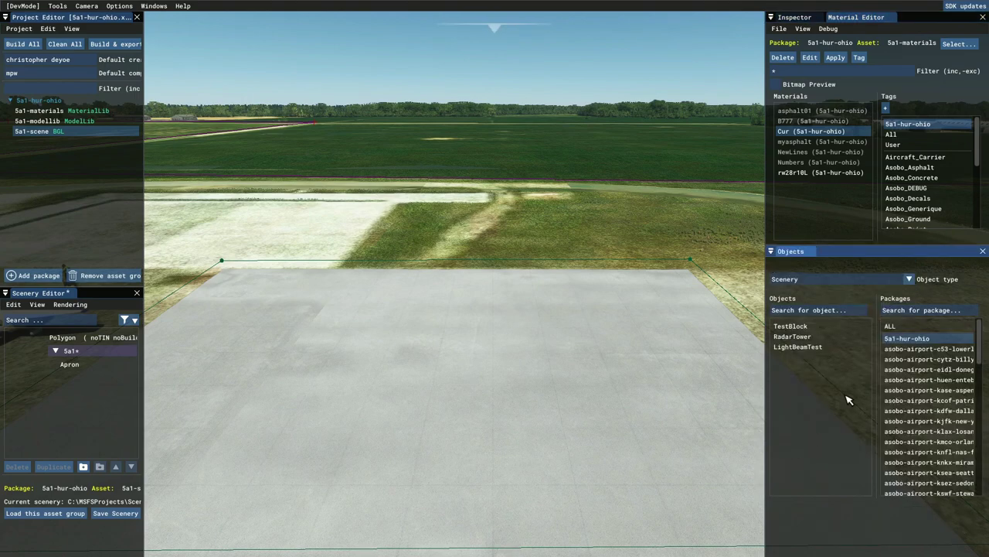
left_click(908, 279)
left_click(782, 259)
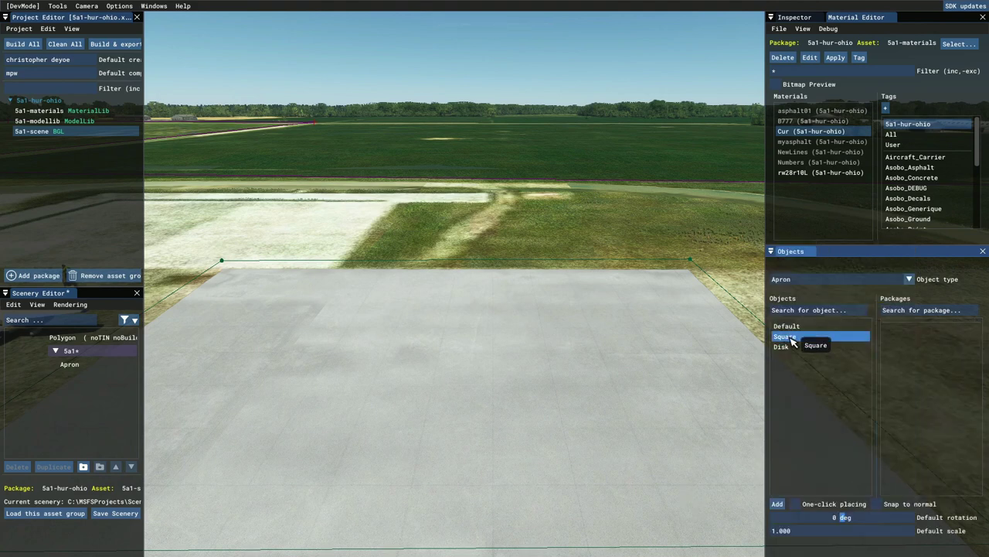
left_click(777, 504)
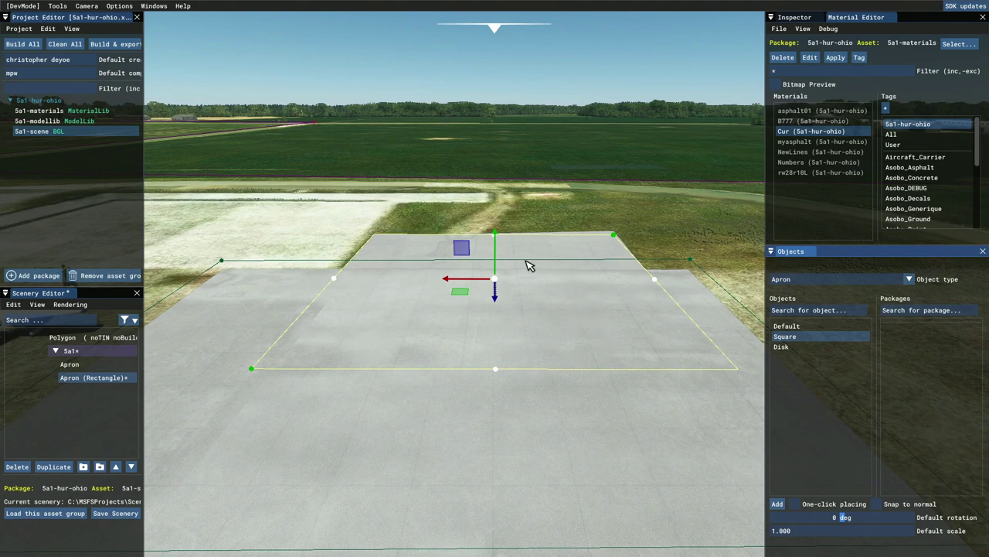
Give the new apron the rw28r10L surface, move it toward the camera, and set priority 1
right_click(431, 305)
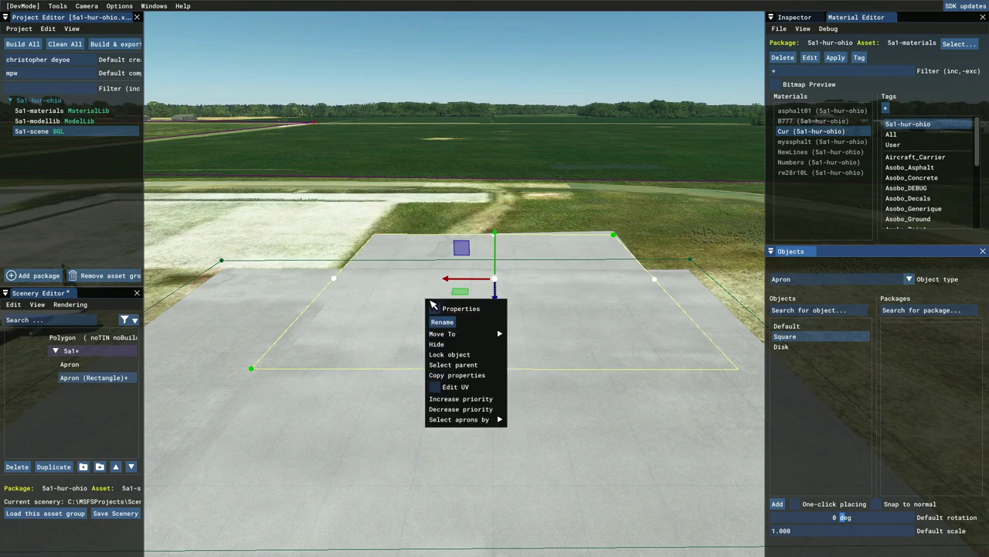
left_click(457, 308)
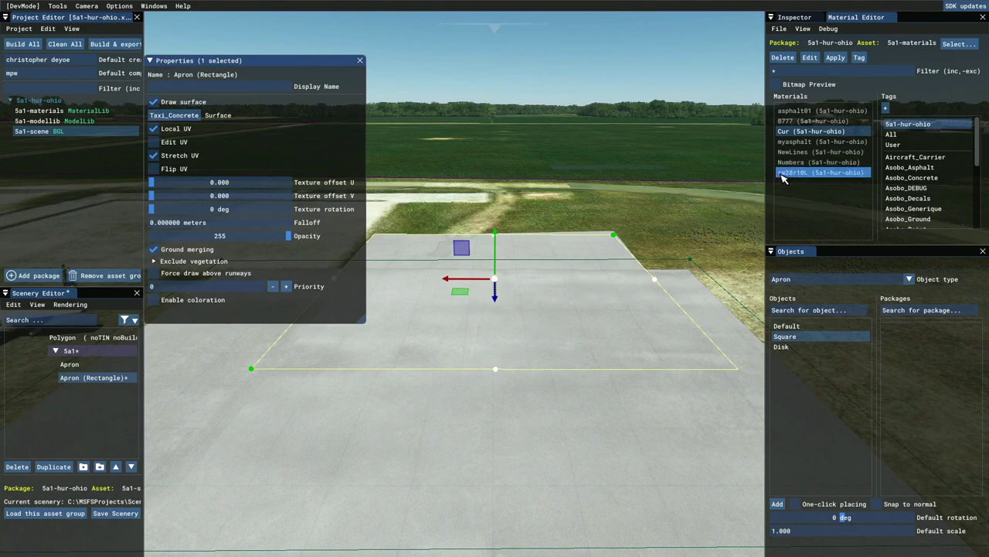
left_click_drag(799, 177, 176, 118)
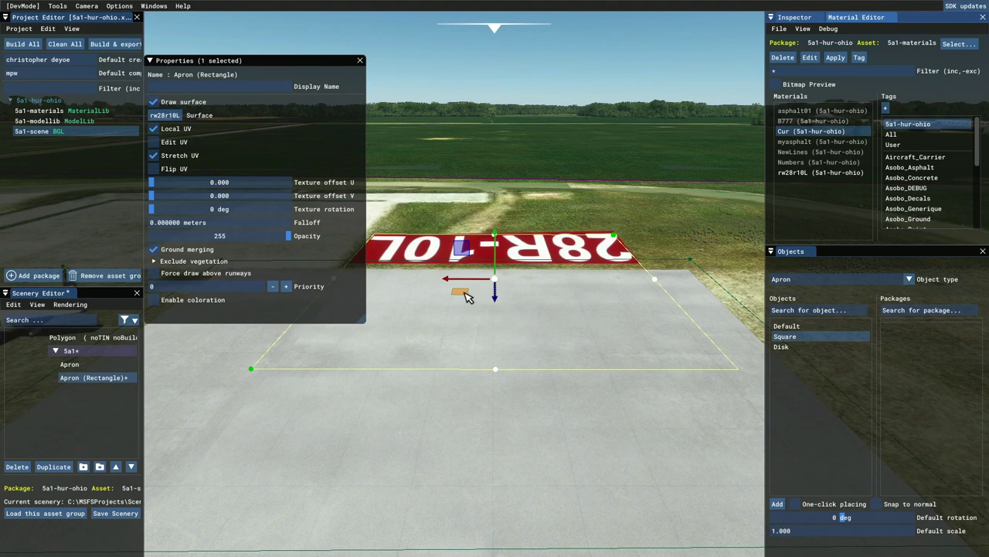
left_click_drag(466, 298, 495, 350)
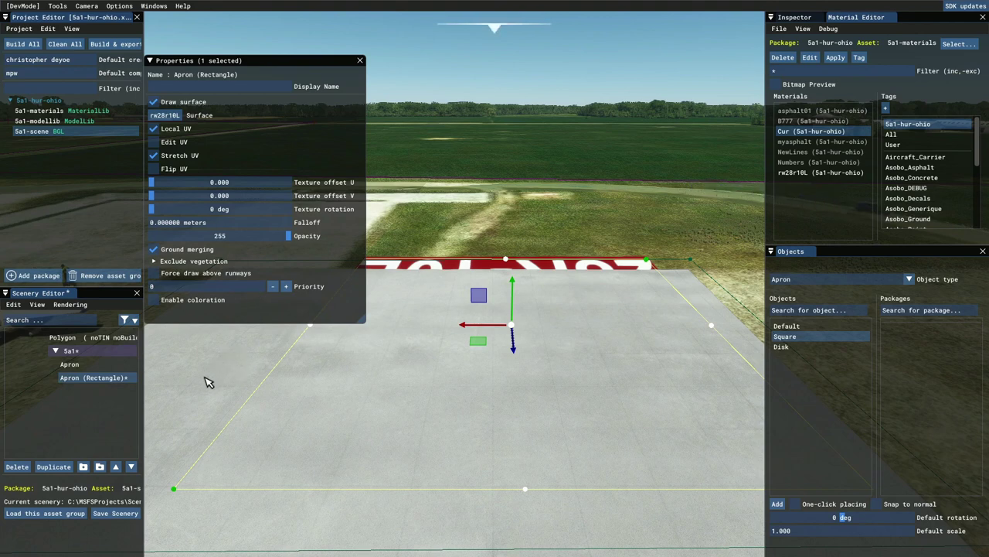
left_click(285, 286)
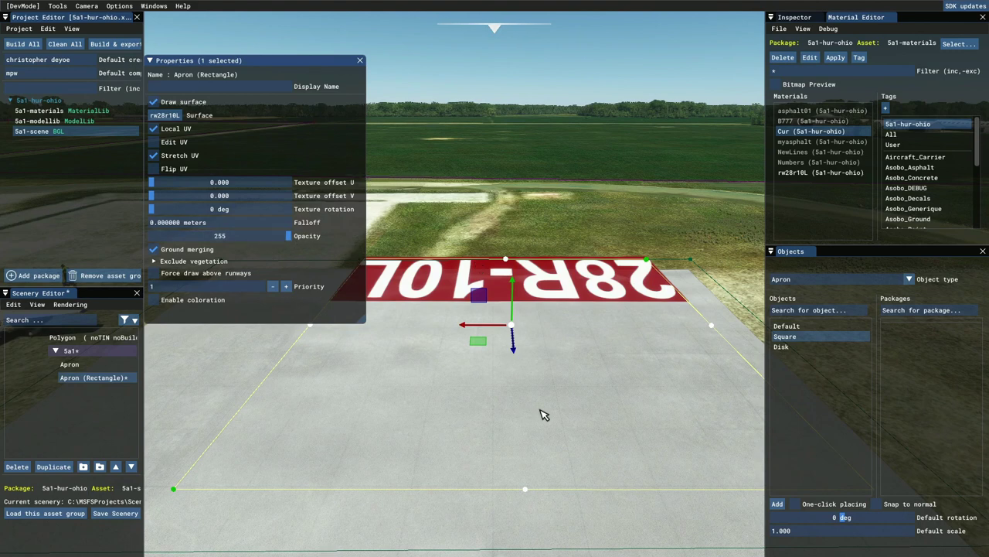
left_click(37, 304)
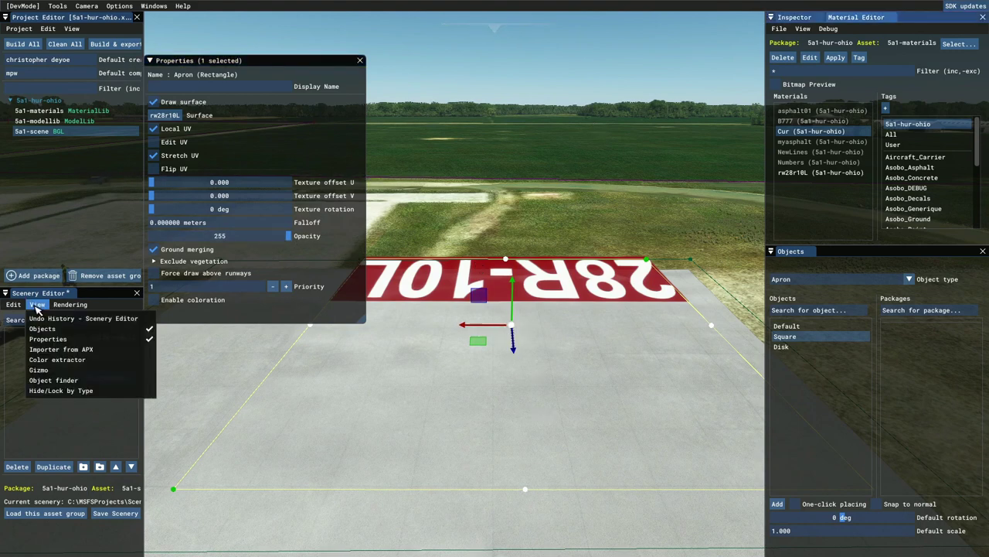
Rotate the apron's texture to 180° with the Rotate gizmo, then return to Translate
left_click(40, 371)
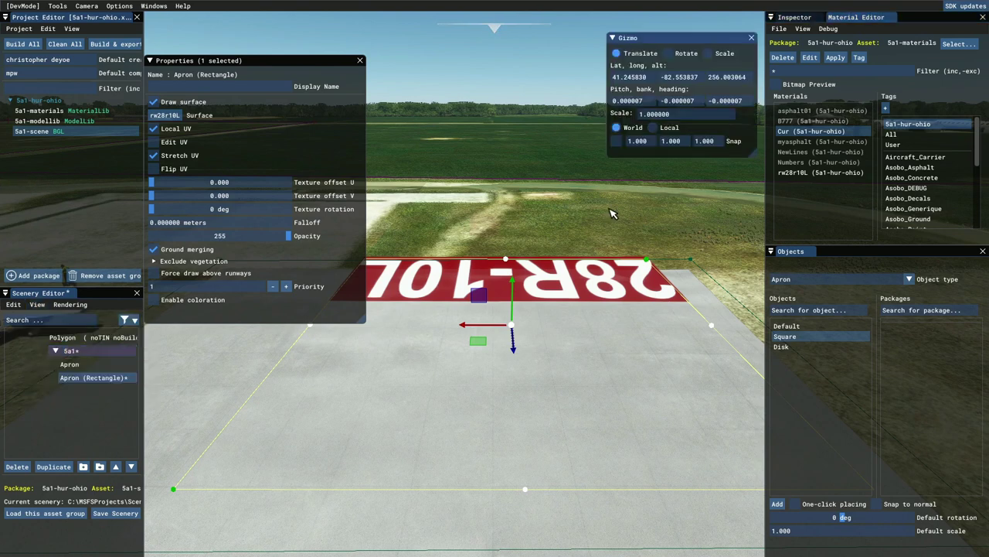
left_click(670, 54)
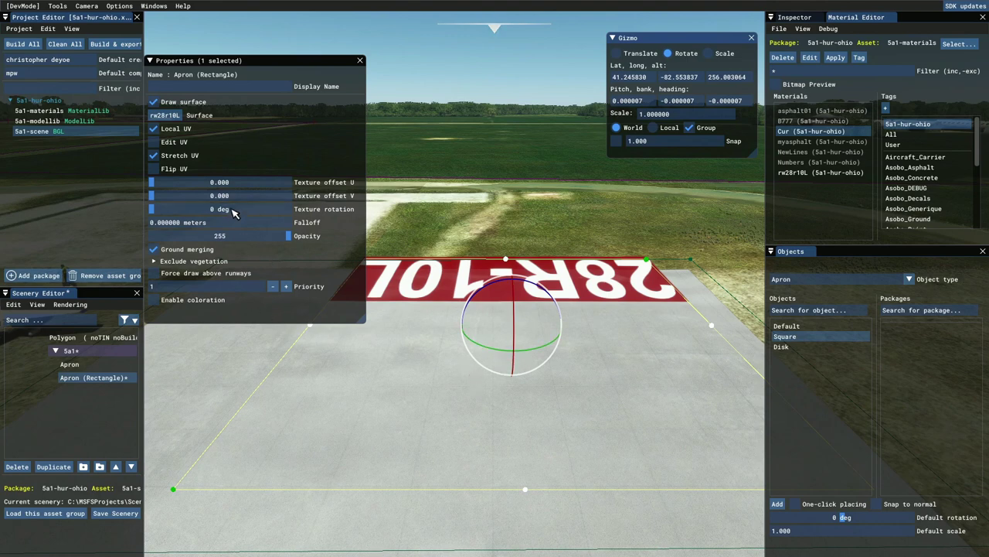
left_click_drag(258, 212, 222, 219)
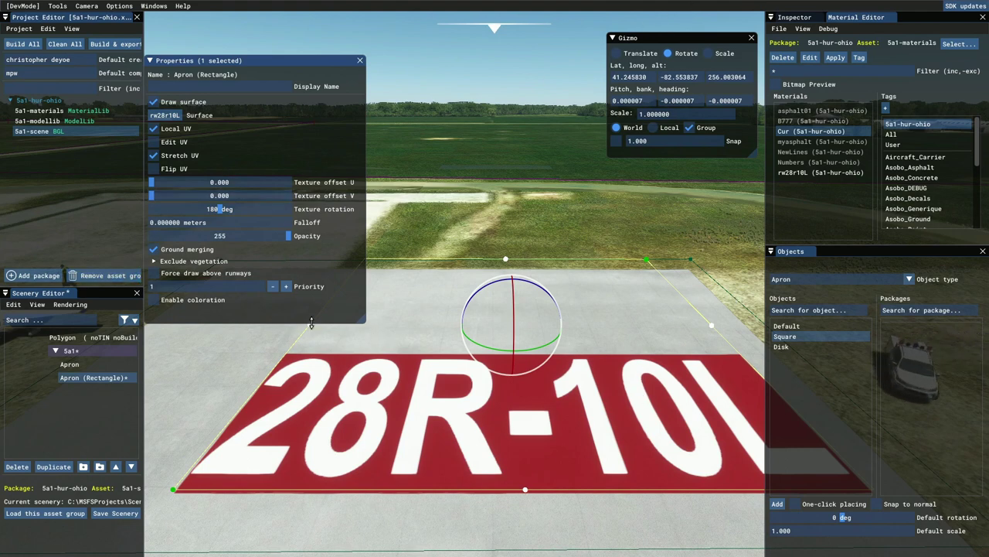
key("w")
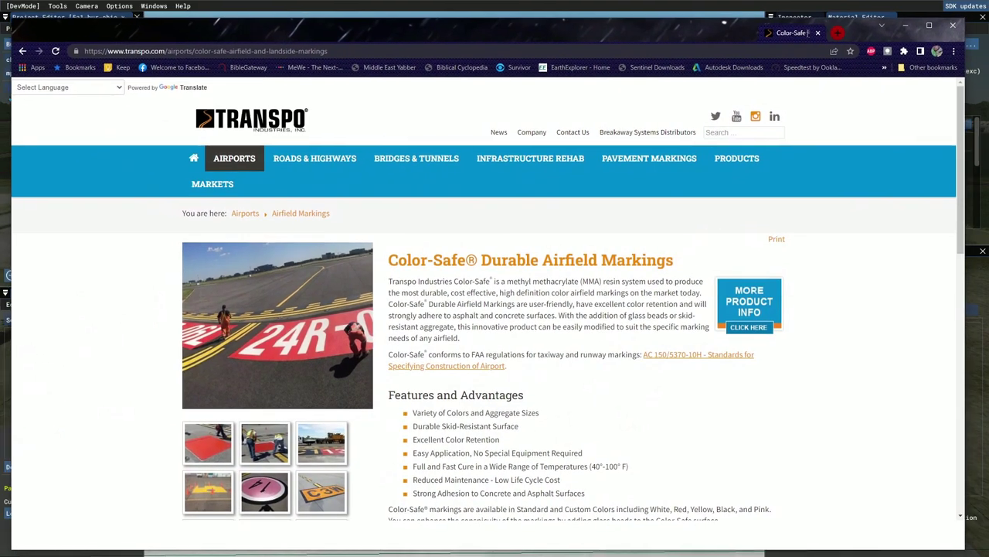
Review the Transpo Color-Safe markings page, then switch away from Chrome to the scenery
left_click_drag(804, 34, 804, 34)
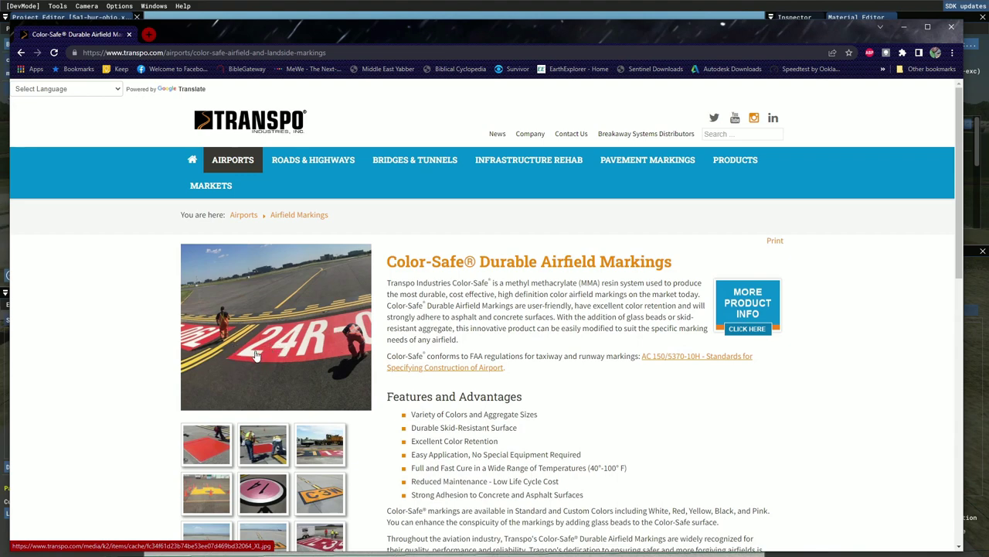
key("alt+Tab")
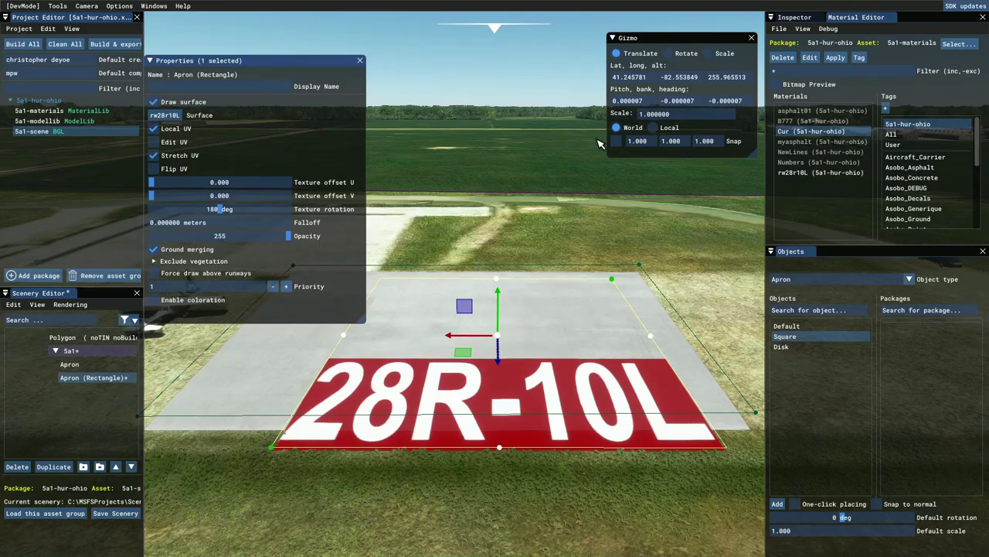
Set the gizmo scale to 0.2 and drag the 28R-10L sign down and left
double_click(663, 114)
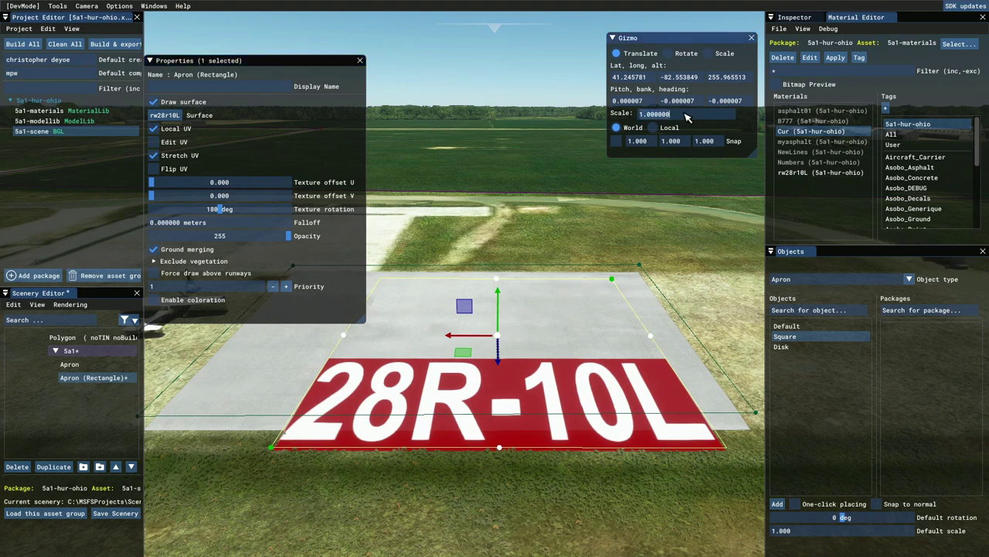
type(".2")
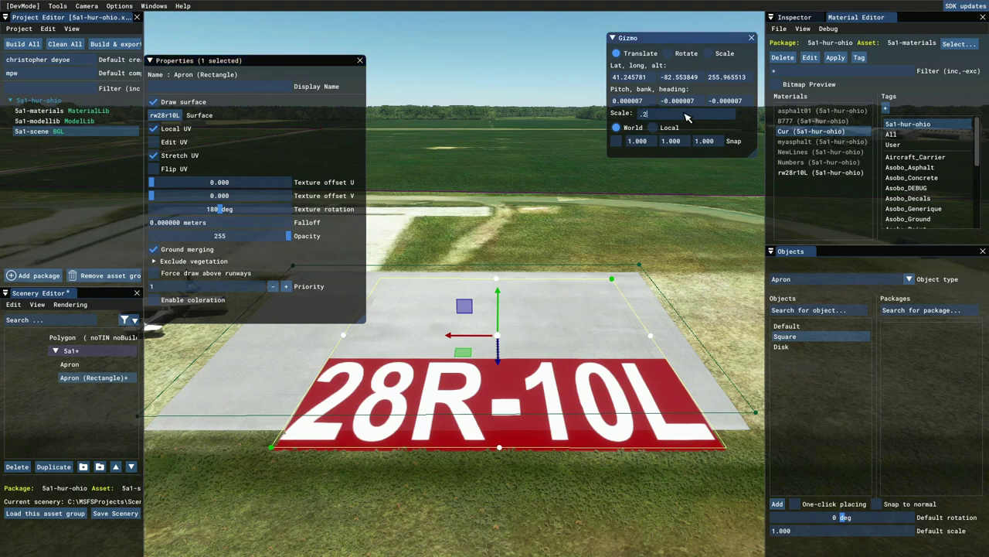
key("Return")
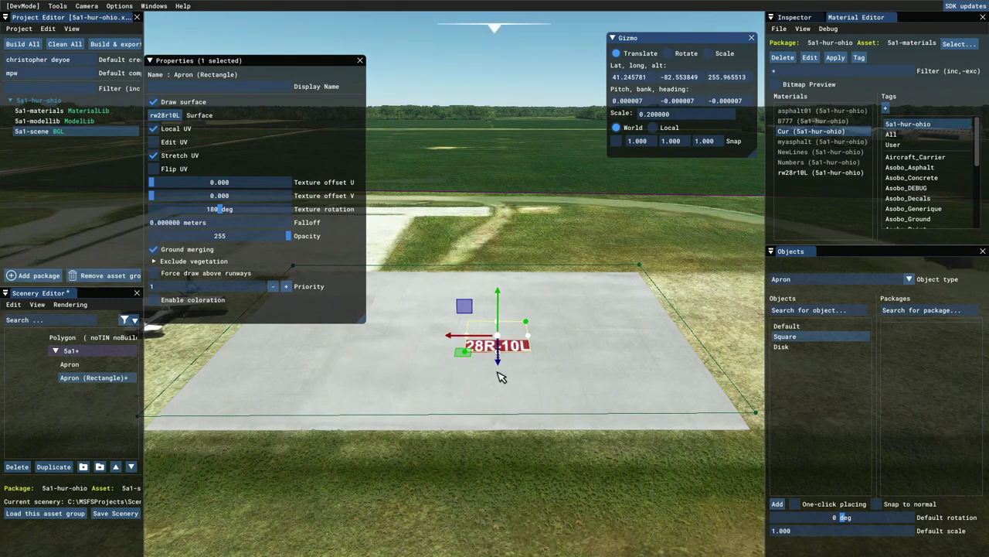
scroll(529, 359, "up", 3)
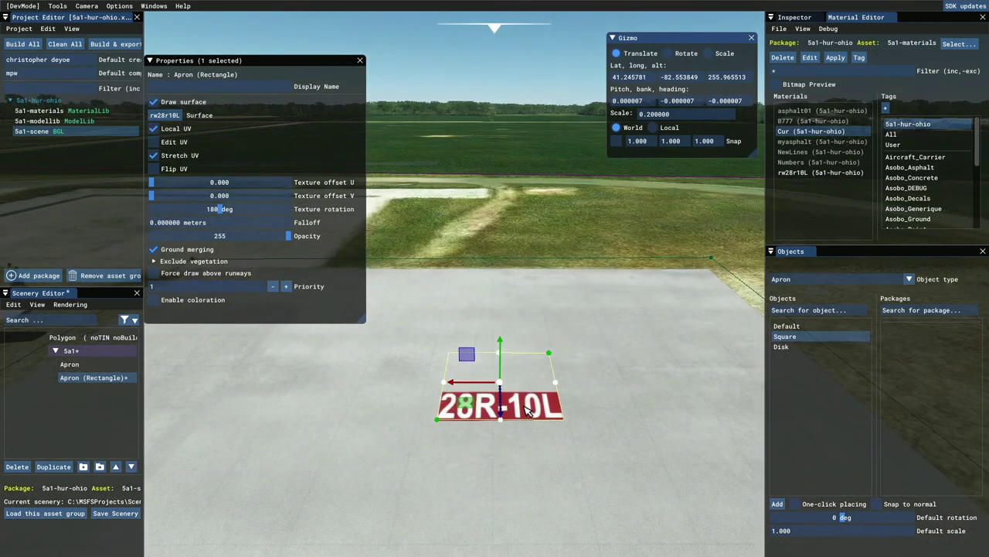
scroll(525, 407, "down", 1)
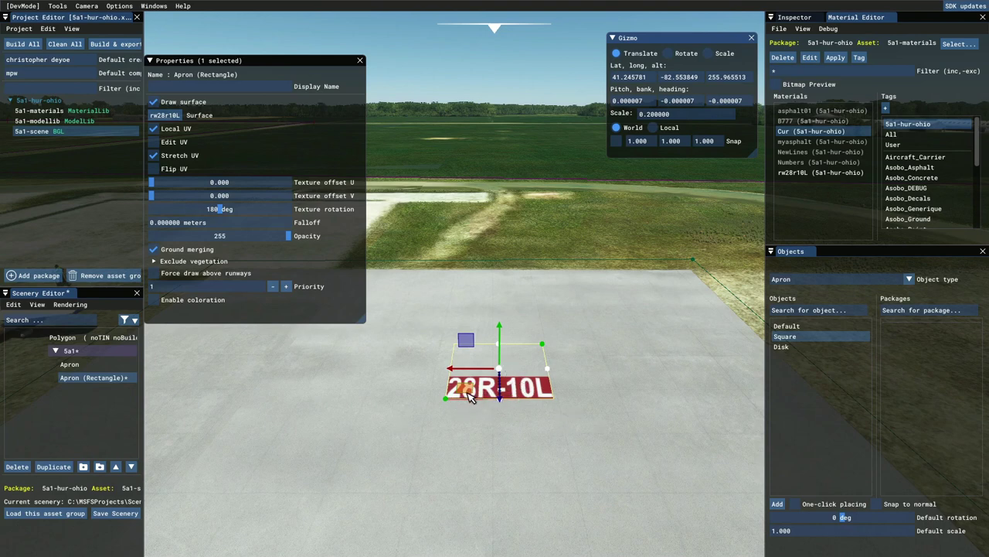
mouse_move(470, 392)
left_mouse_down()
mouse_move(440, 422)
mouse_move(331, 433)
mouse_move(300, 450)
mouse_move(292, 408)
mouse_move(315, 470)
left_mouse_up()
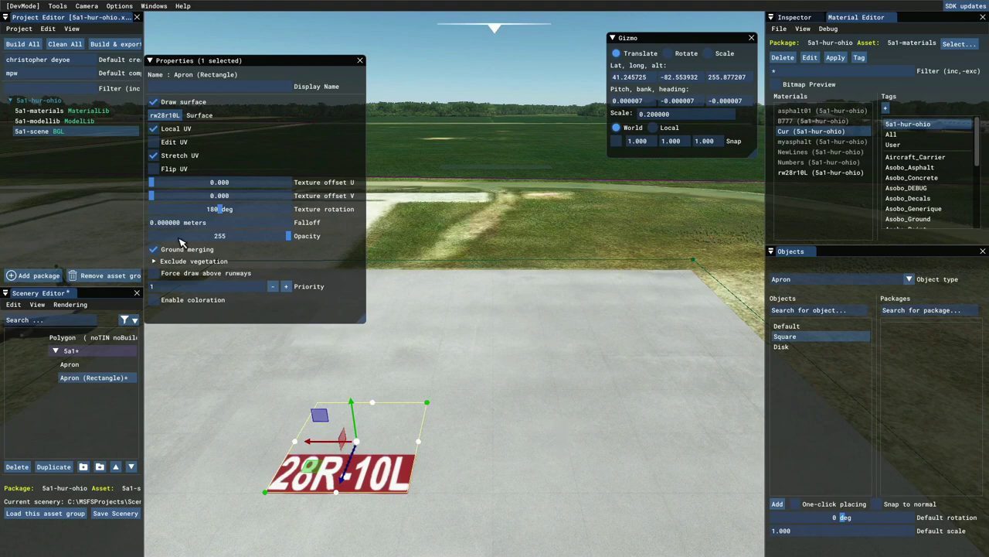
Draw a HOLD_SHORT_FORWARD painted line across the apron just above the 28R-10L sign
left_click(908, 280)
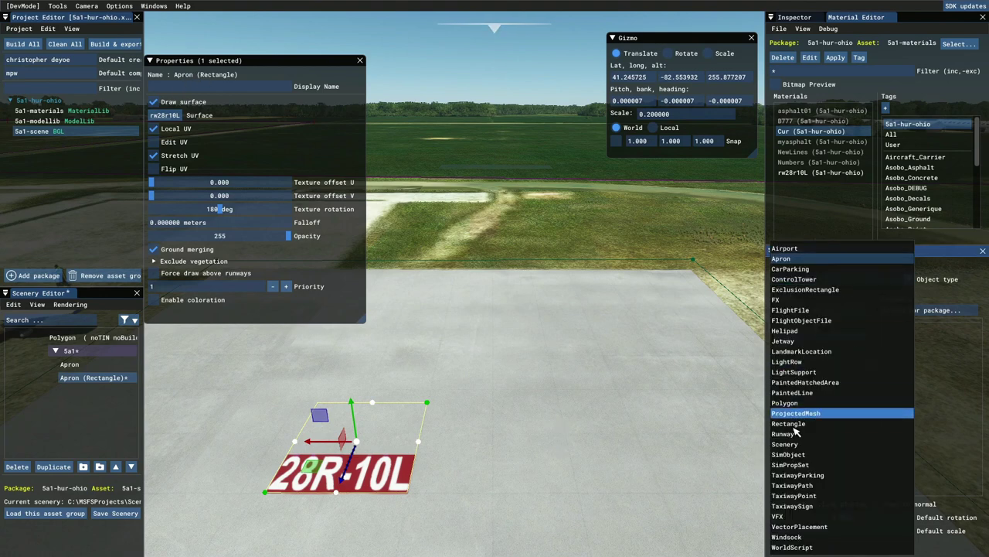
left_click(804, 395)
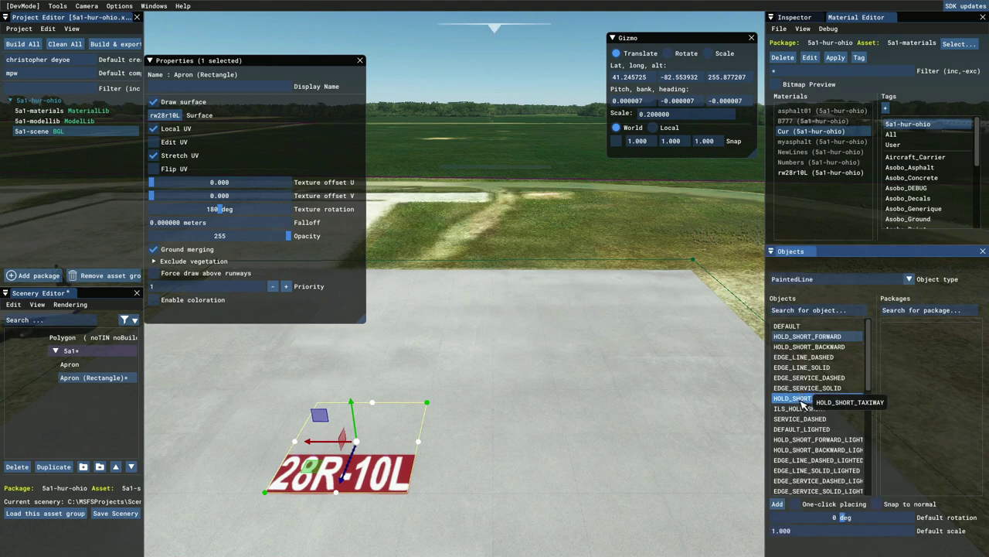
left_click(812, 337)
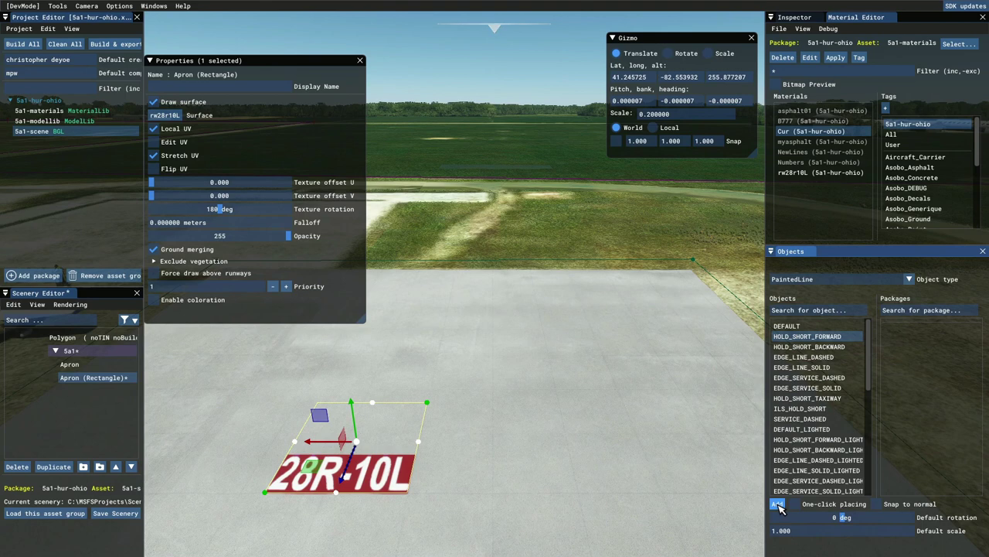
left_click(777, 504)
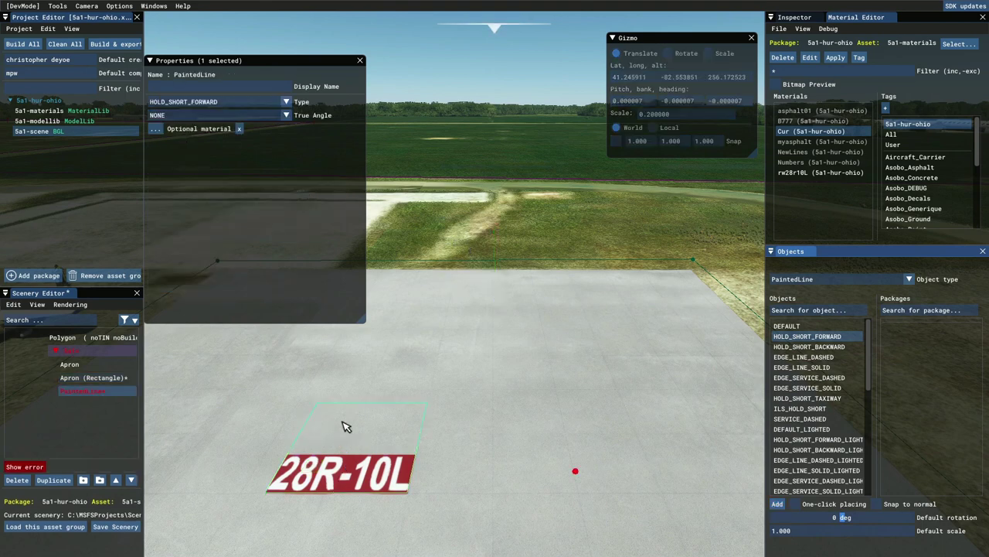
left_click(265, 437)
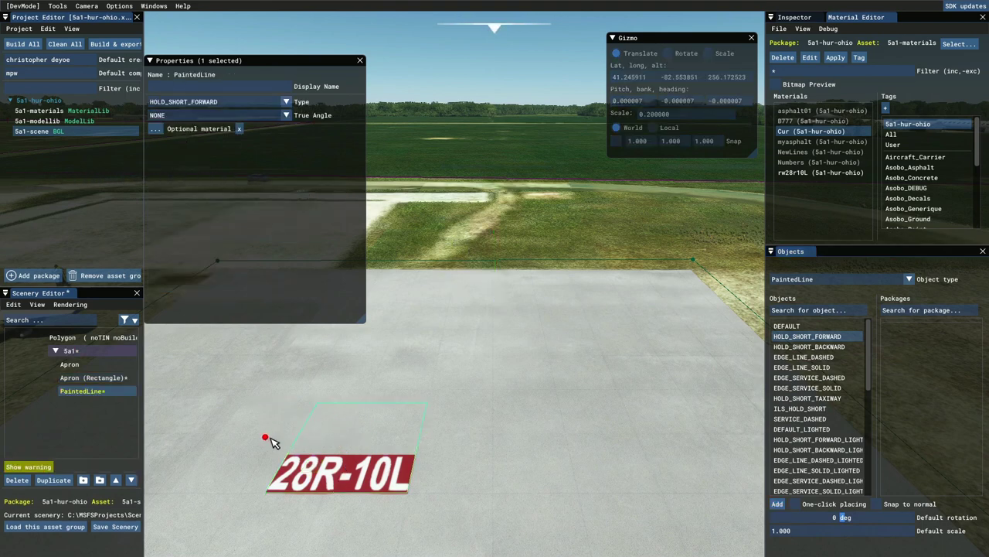
left_click(443, 437)
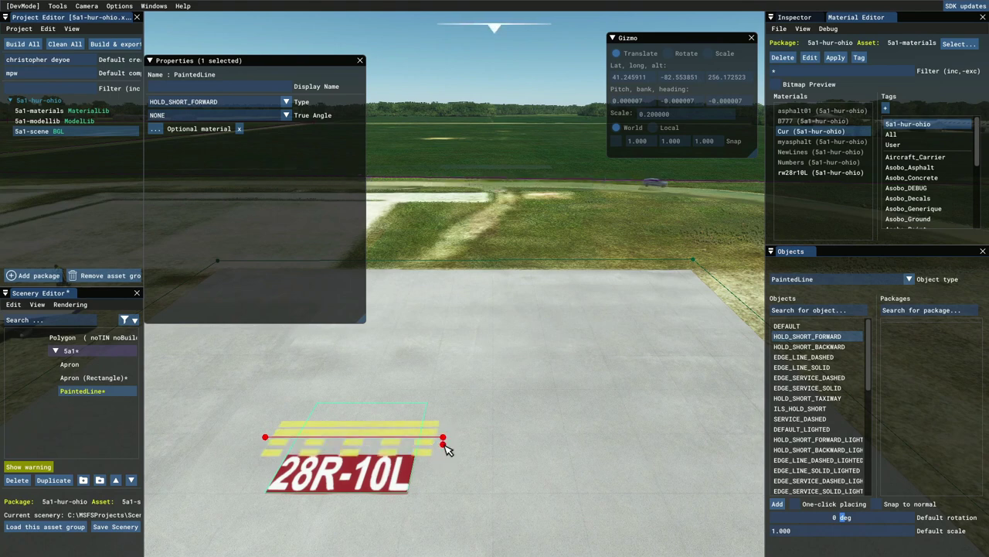
right_click(448, 448)
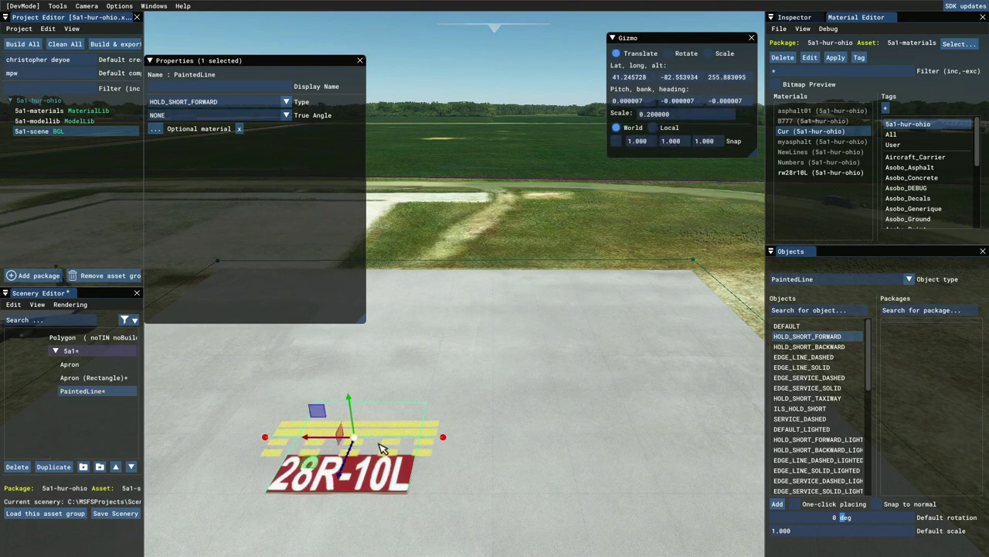
Rotate the hold-short line slightly, then slide it a short distance along its axis
left_click(668, 53)
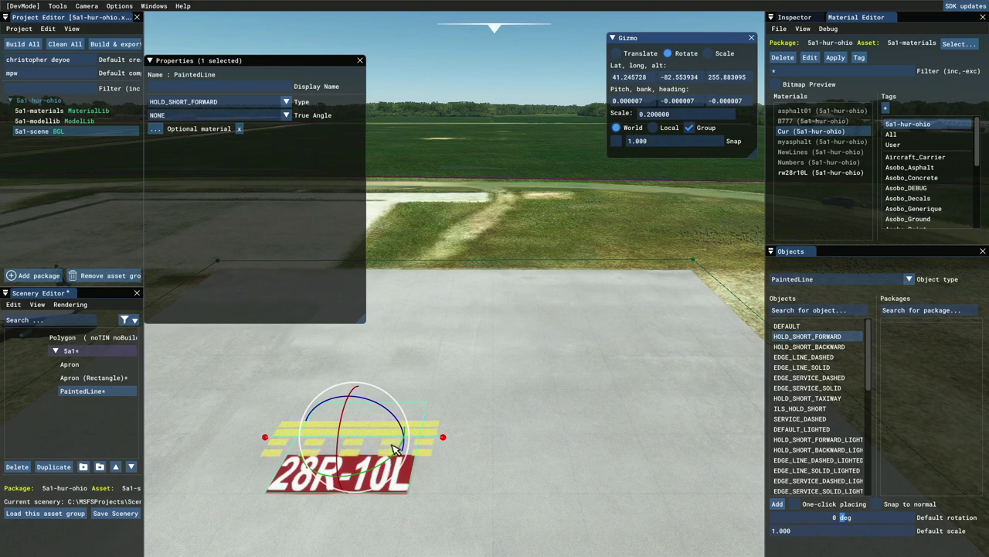
mouse_move(402, 453)
left_mouse_down()
mouse_move(294, 471)
mouse_move(229, 433)
mouse_move(220, 386)
mouse_move(234, 401)
left_mouse_up()
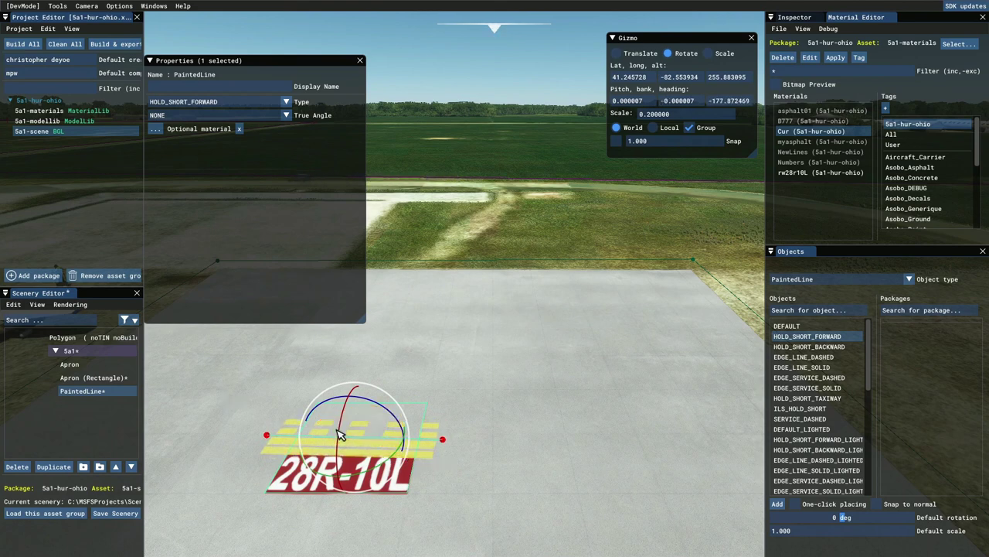
left_click(616, 53)
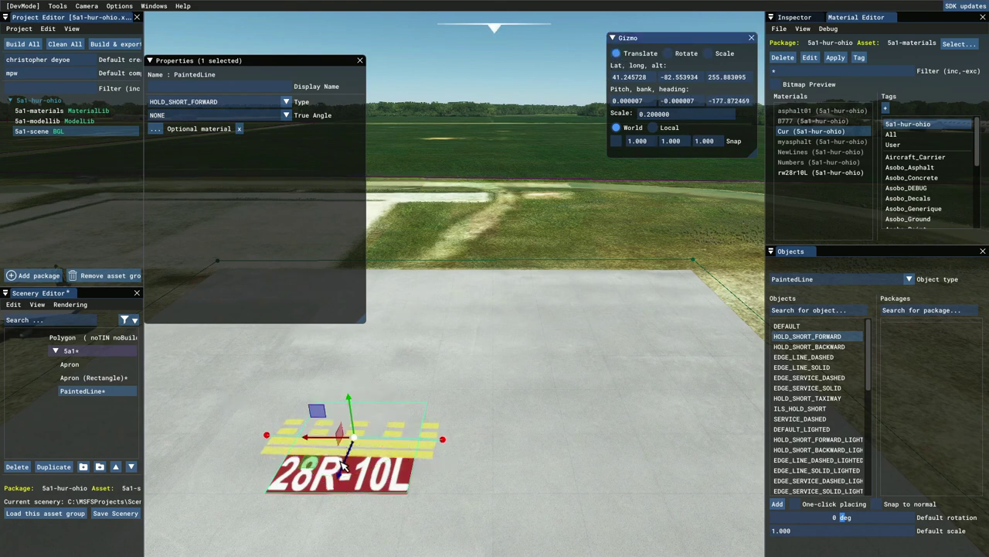
left_click_drag(344, 470, 345, 473)
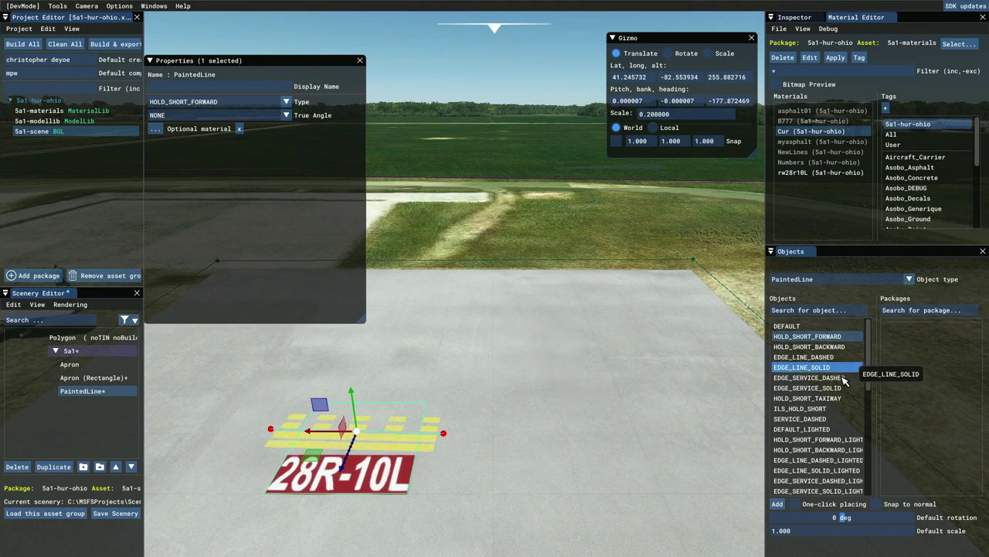
Draw a two-point DEFAULT painted line right of the sign and switch object type to Apron
left_click(796, 328)
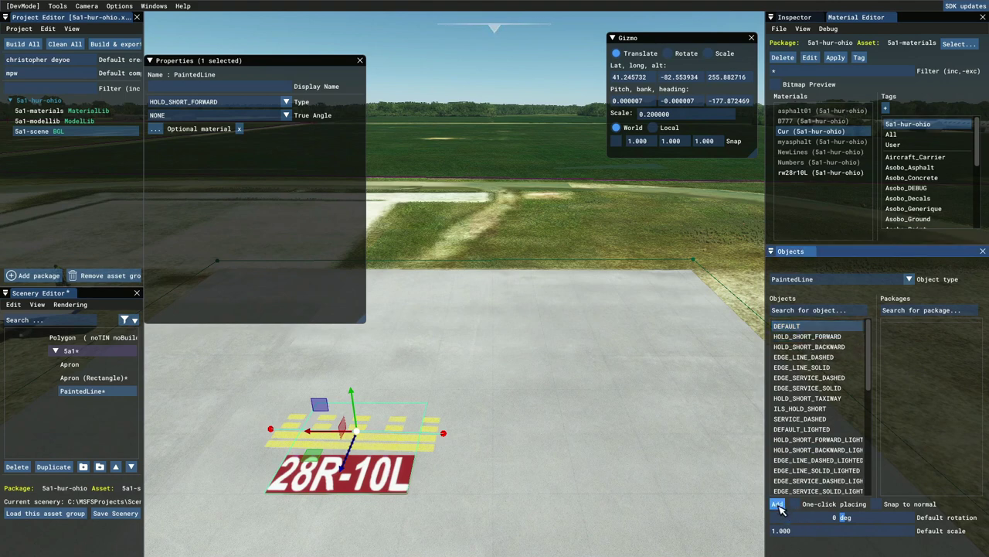
left_click(777, 504)
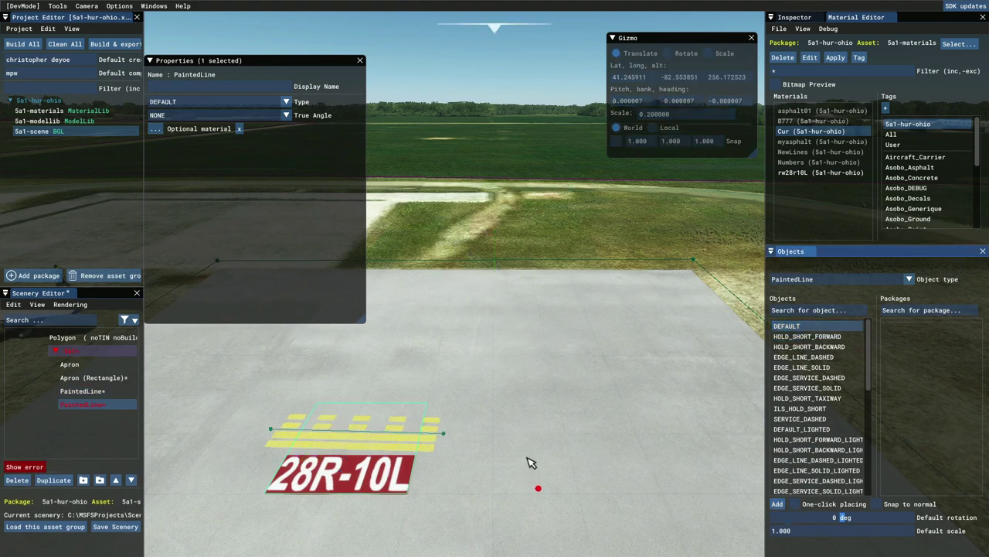
left_click(589, 497)
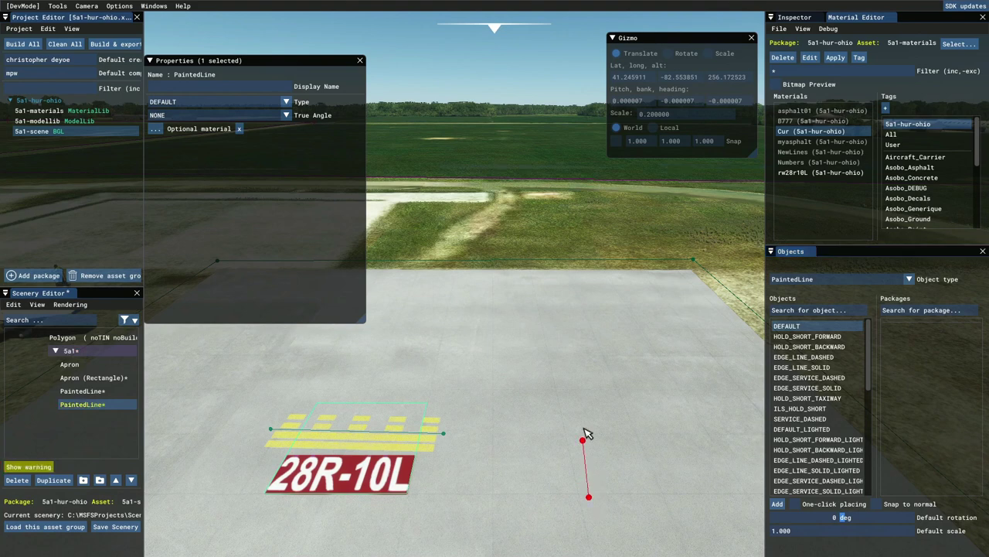
left_click(559, 363)
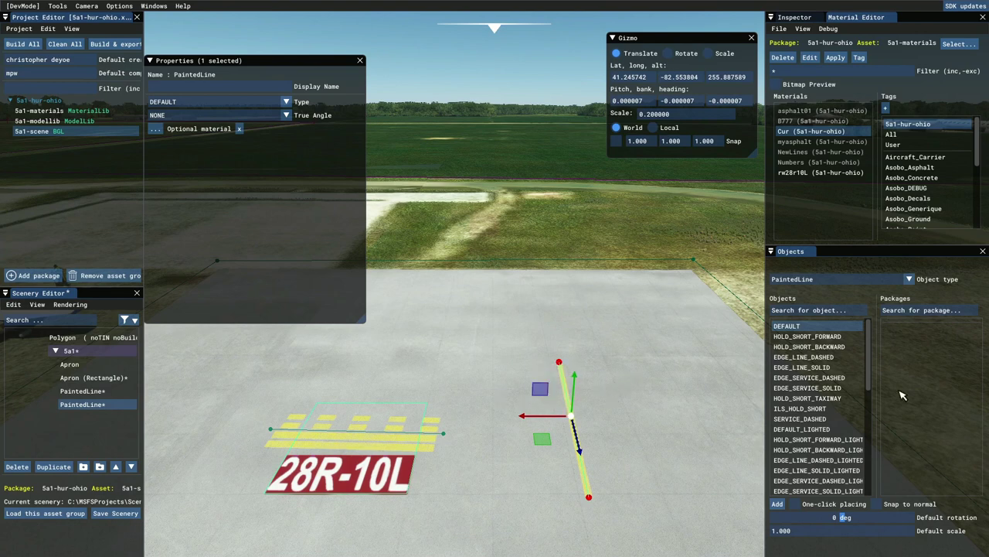
left_click(909, 279)
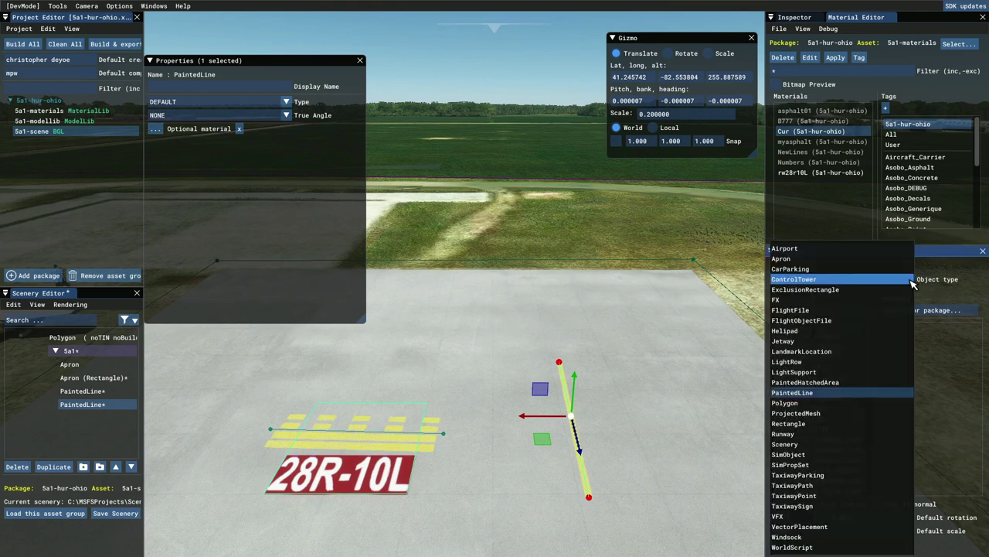
left_click(788, 260)
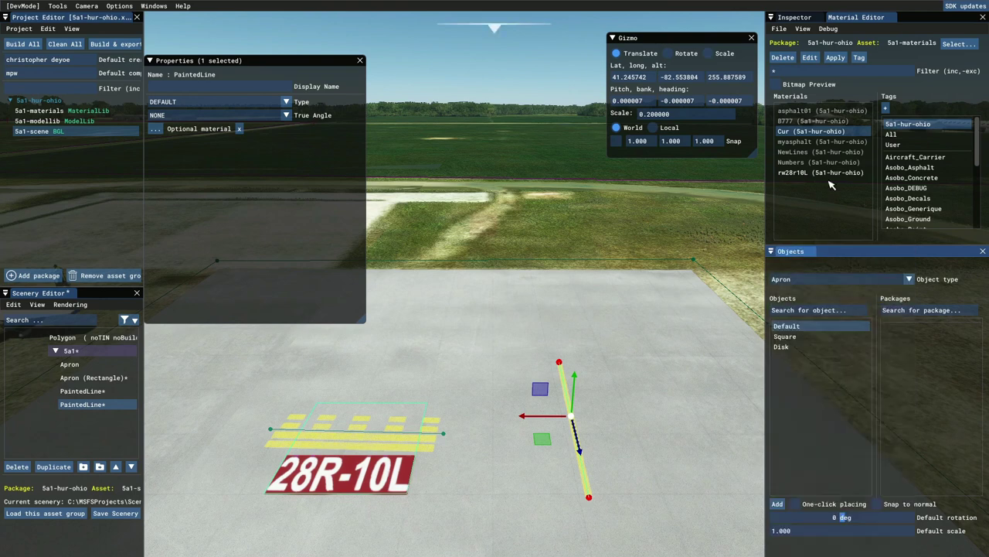
Choose the B777 material and add a new square apron to the scene
left_click(796, 122)
left_click(788, 124)
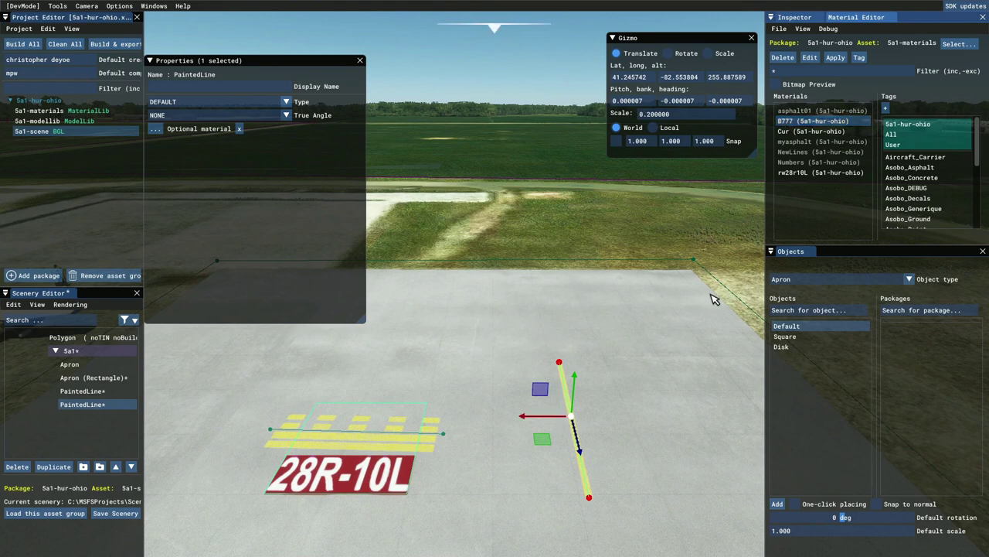
left_click(789, 338)
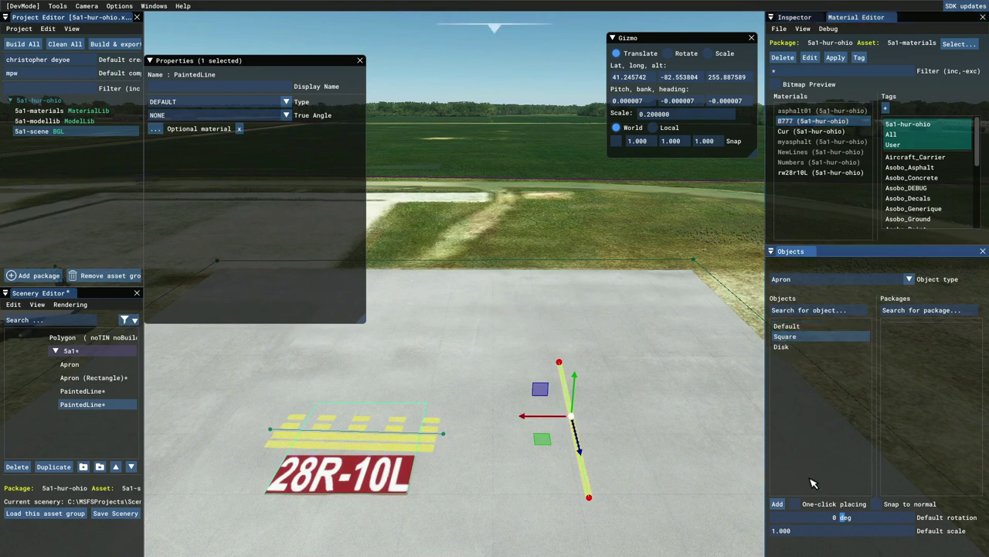
left_click(777, 505)
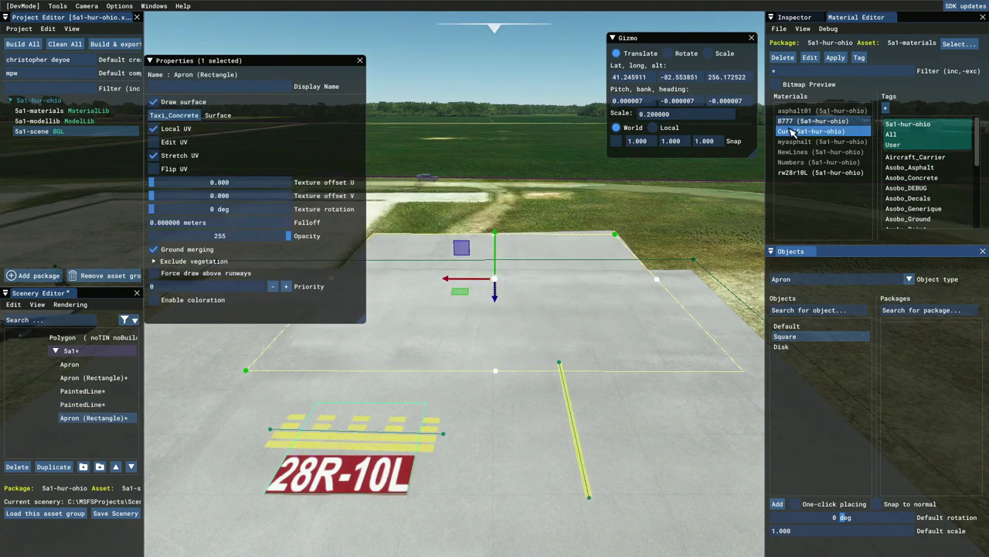
Apply B777 to the apron surface, set priority 1, rotate texture 180°, and scale to 0.05
left_click_drag(788, 123, 181, 116)
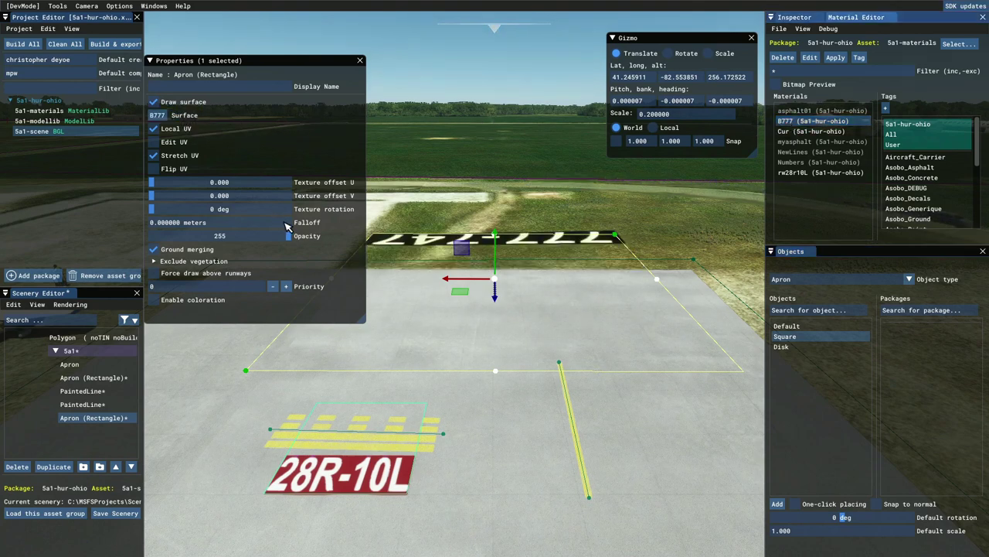
left_click(286, 286)
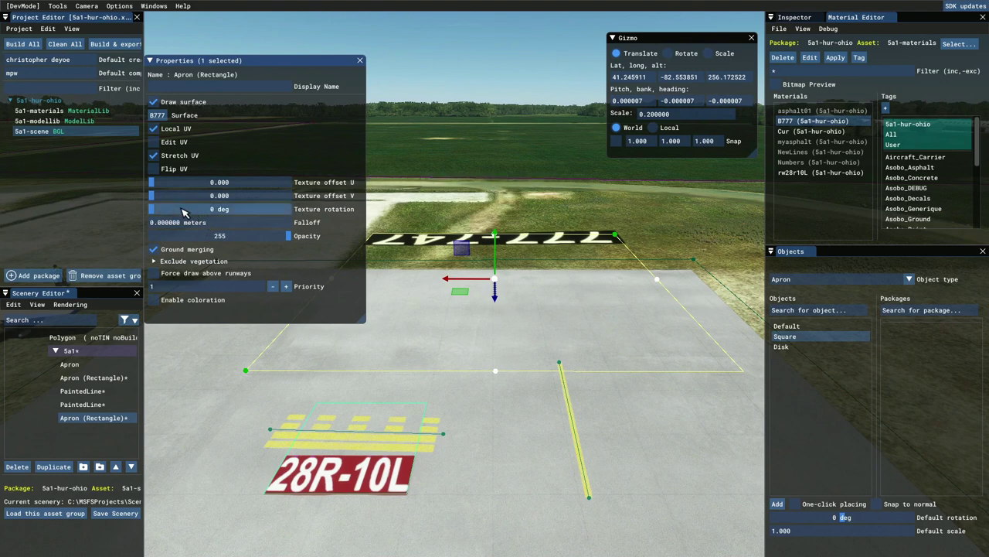
left_click_drag(172, 214, 224, 217)
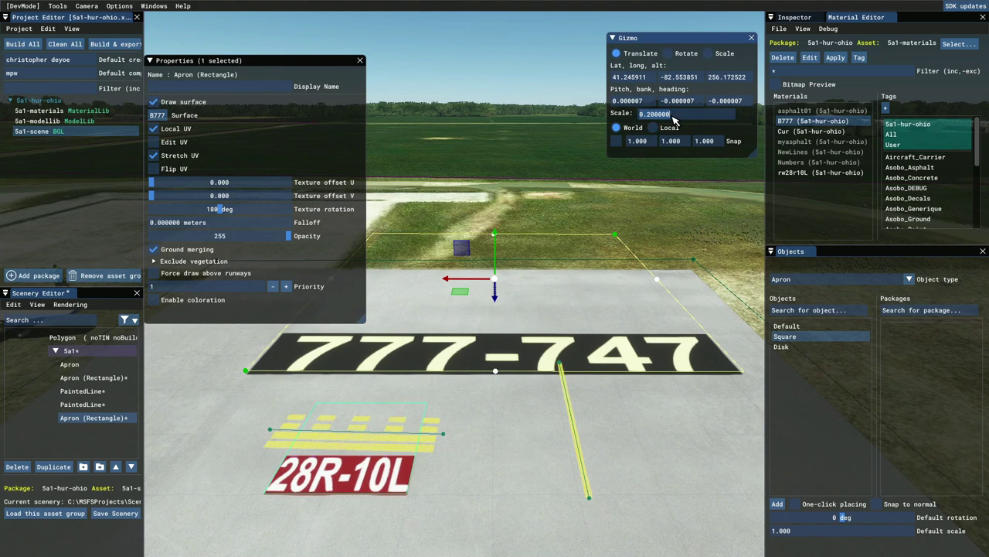
type(".05")
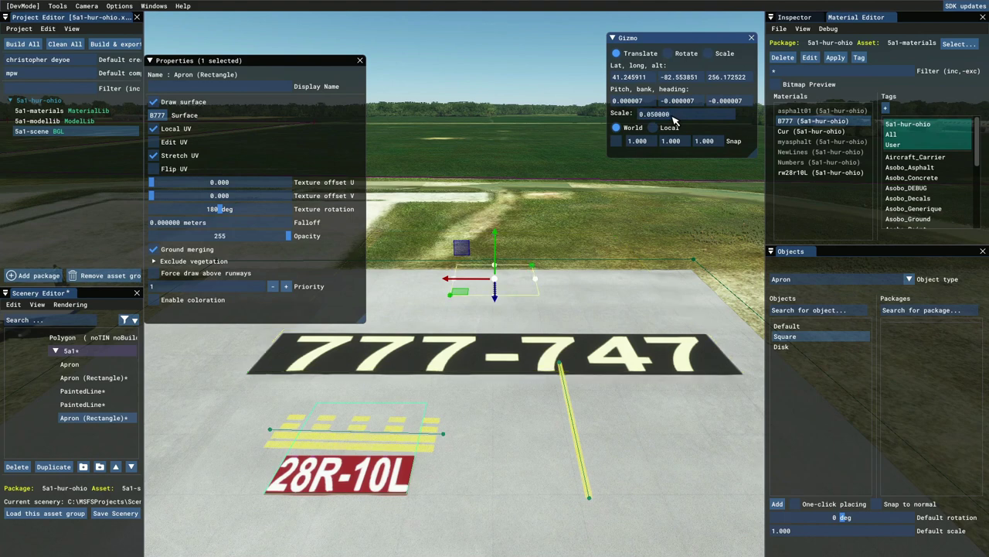
key("Return")
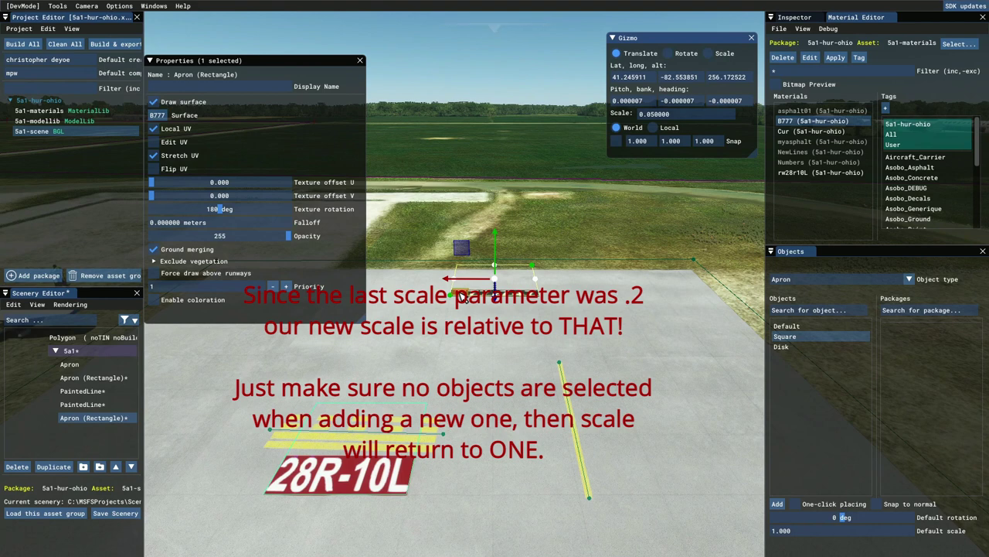
Drag the small 777-747 marking down to the top end of the DEFAULT painted line
left_click_drag(462, 298, 466, 361)
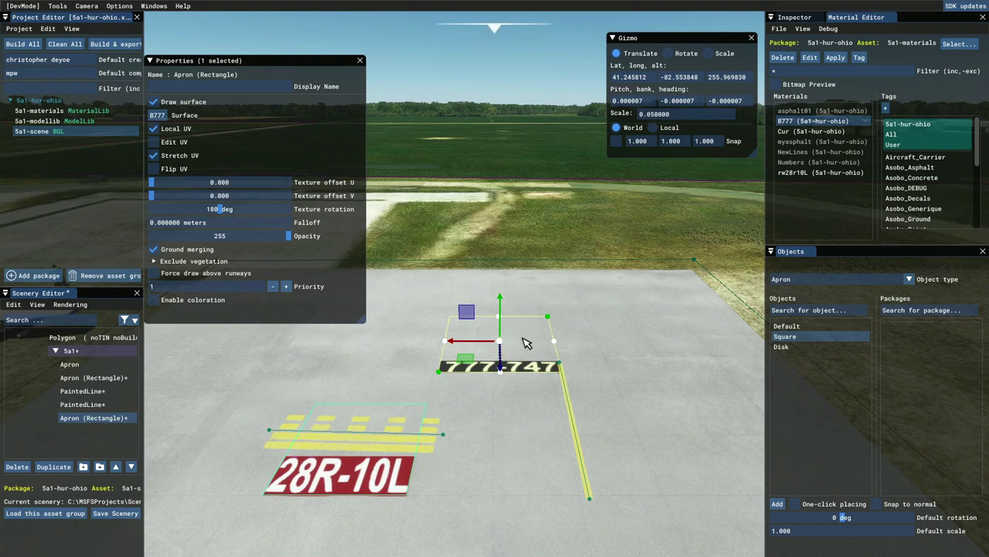
Select the vegetation polygon, reset the gizmo scale to 1, and choose the Square apron shape
left_click(494, 238)
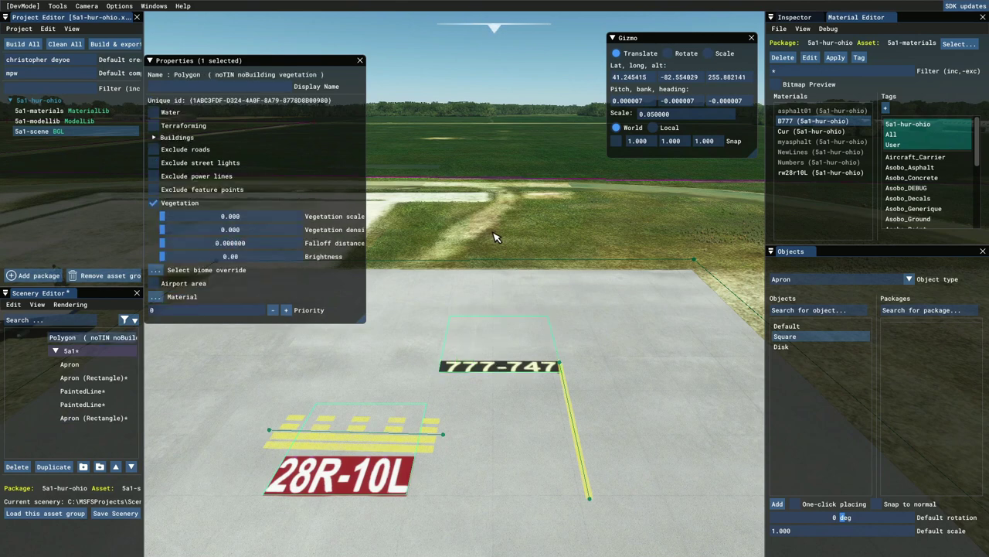
left_click(498, 165)
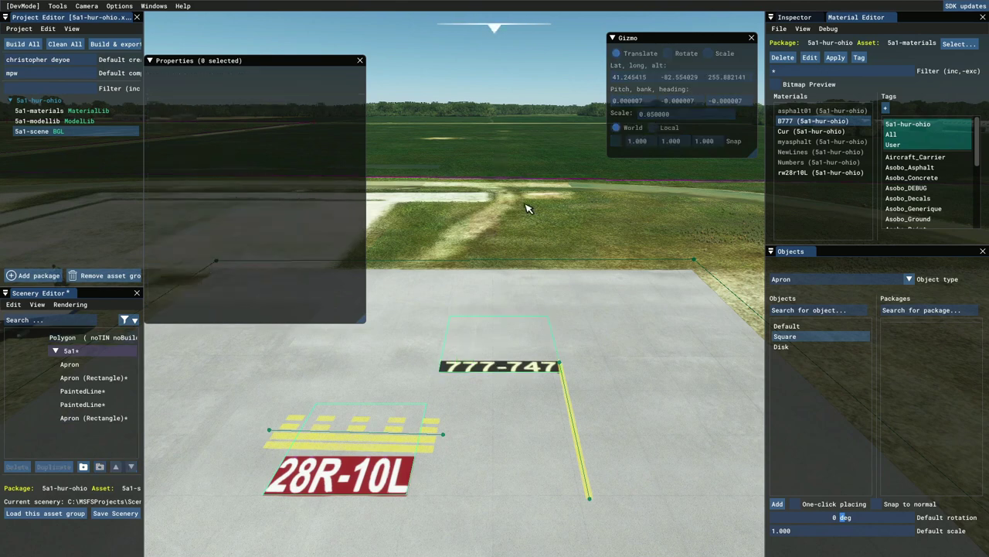
left_click(513, 227)
left_click(669, 114)
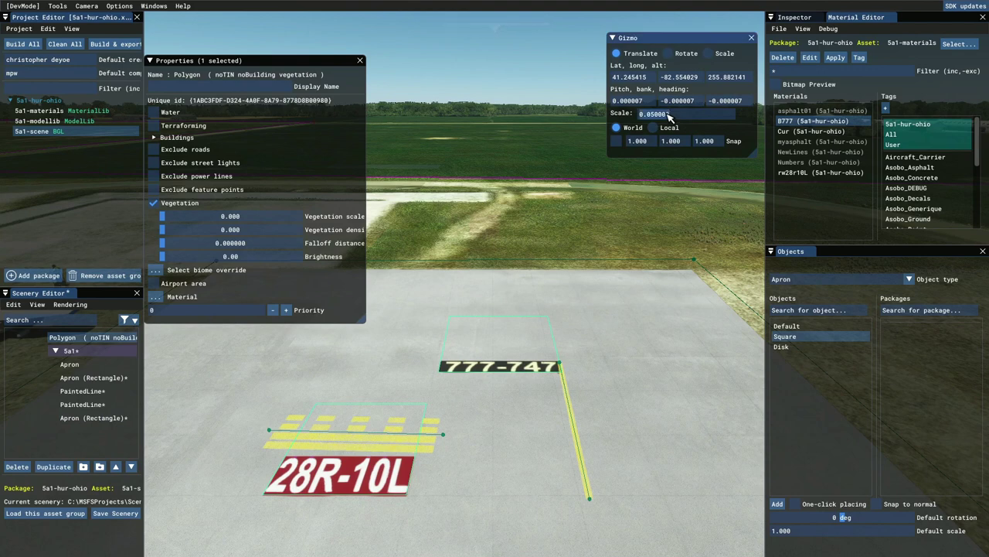
type("1")
key("Return")
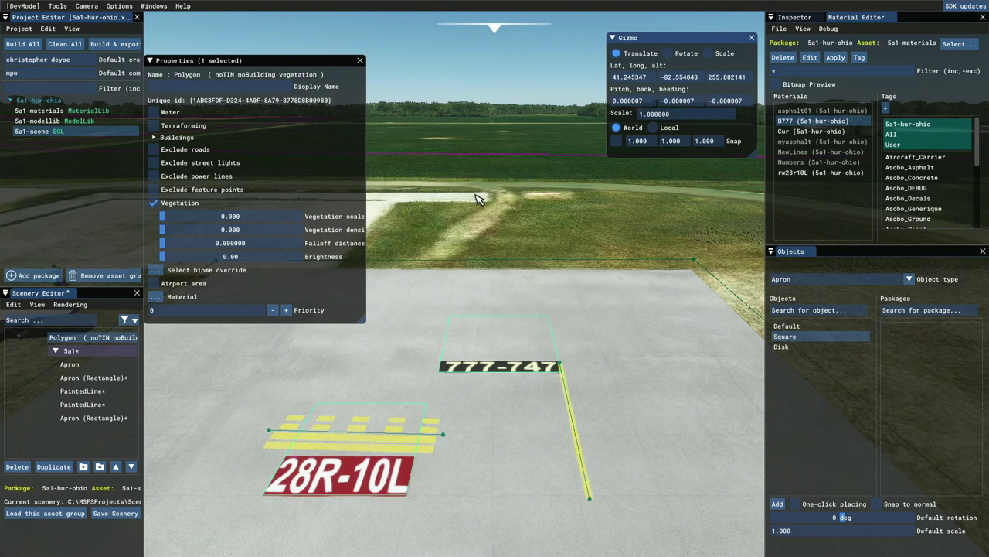
left_click(521, 300)
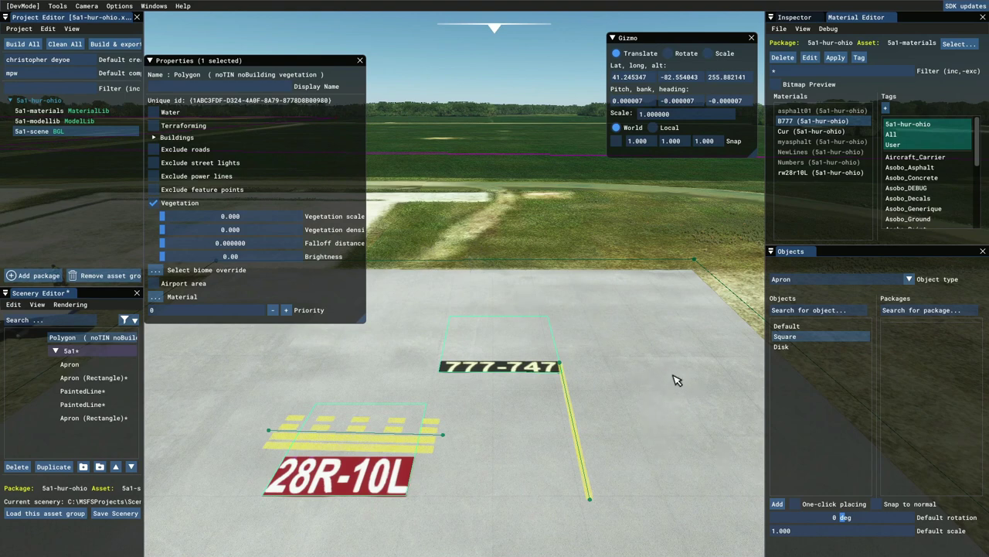
left_click_drag(804, 340, 783, 386)
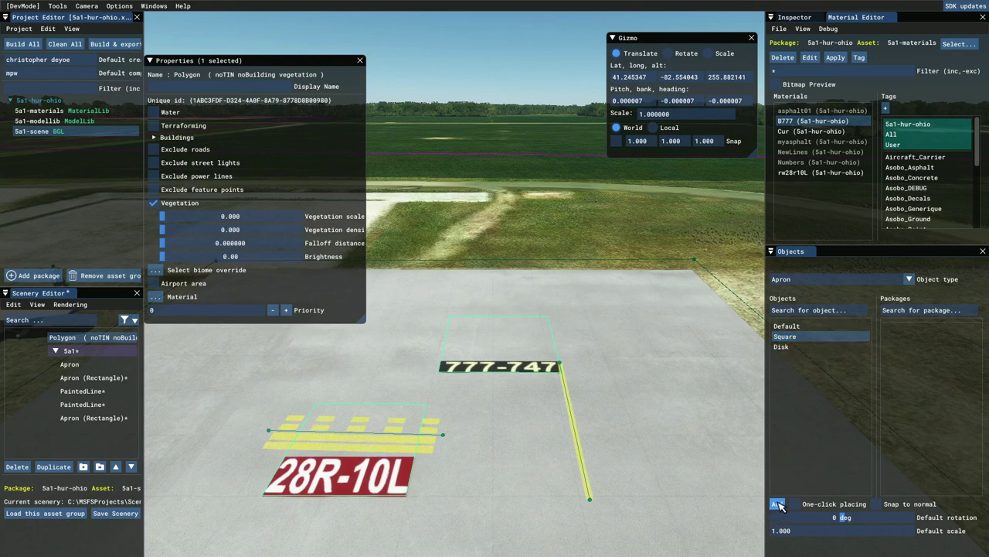
Add another square apron with priority 1, apply the Cur curved-arrow material, and rotate it 180°
left_click(777, 503)
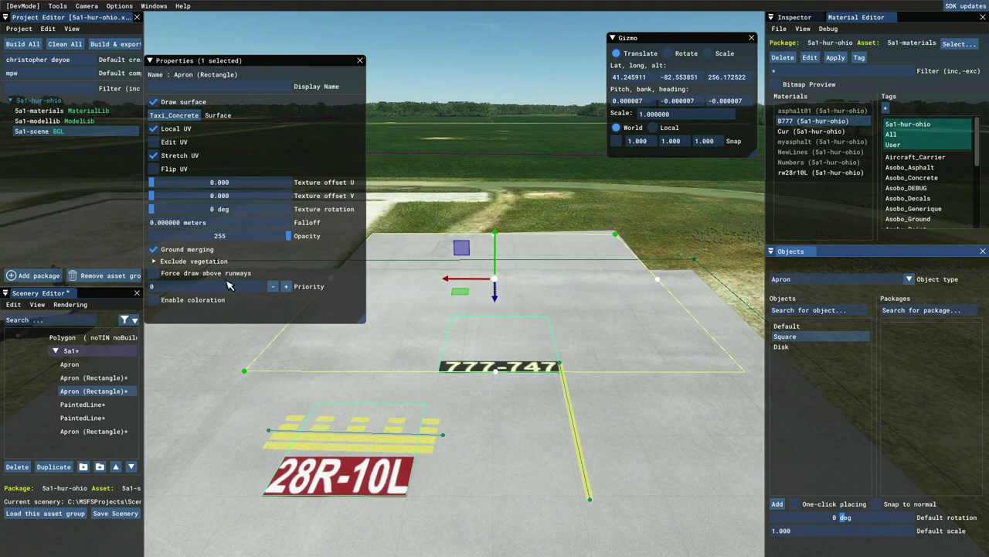
left_click(285, 286)
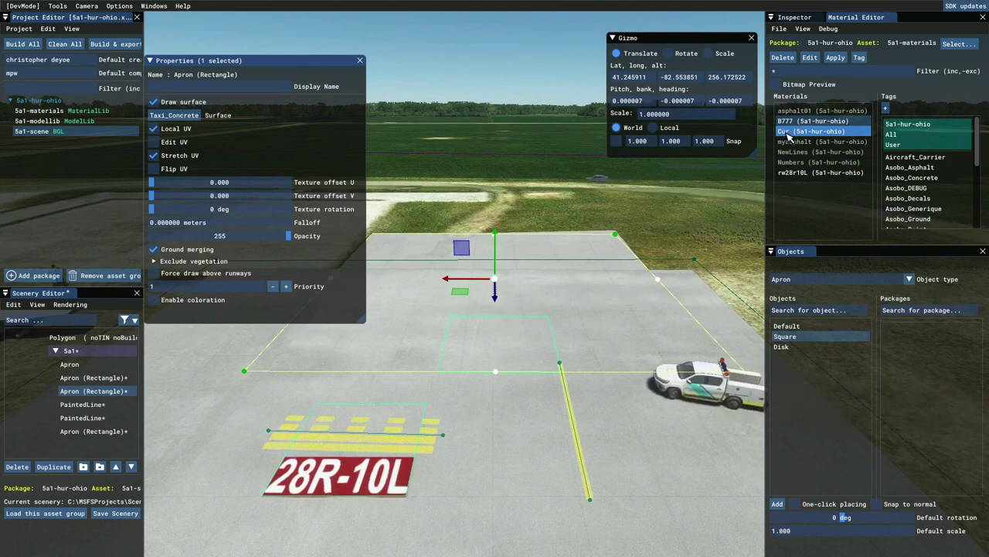
left_click_drag(790, 139, 185, 117)
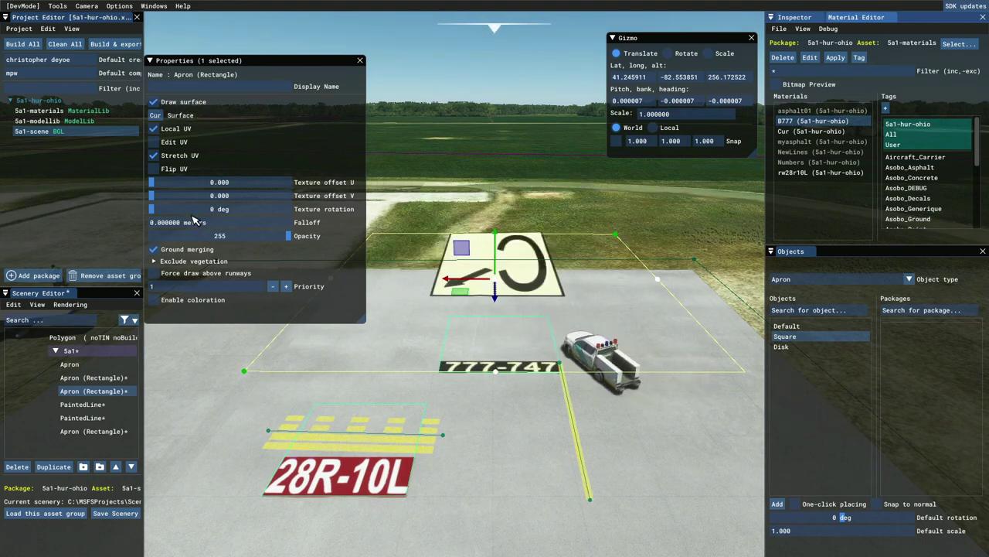
left_click_drag(163, 210, 222, 216)
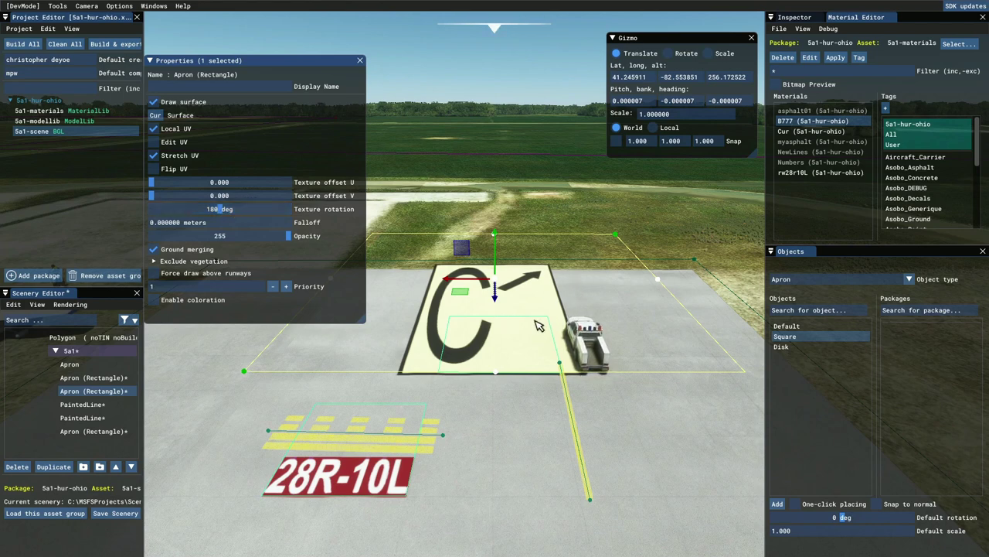
Set the new apron's gizmo scale to 0.1
left_click(663, 114)
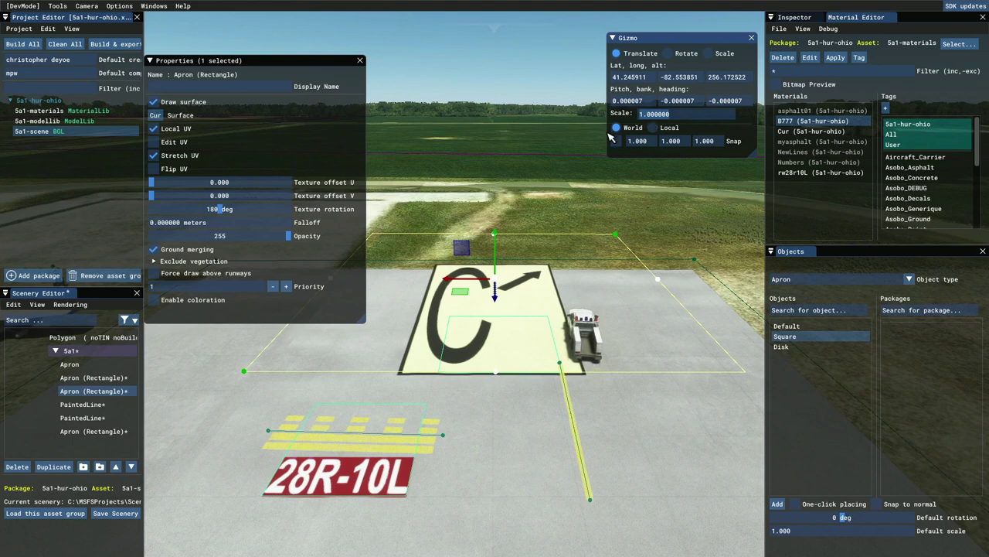
key("Return")
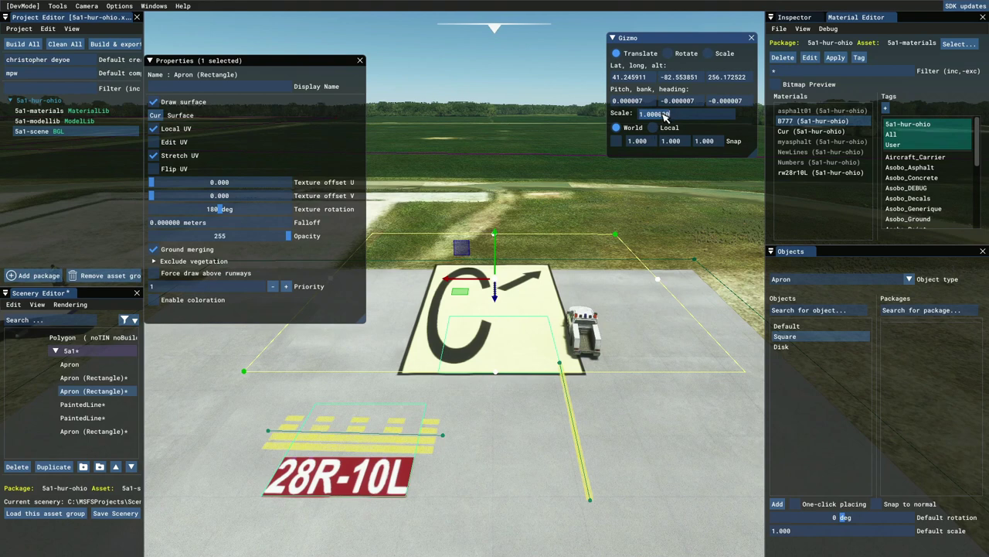
type(".")
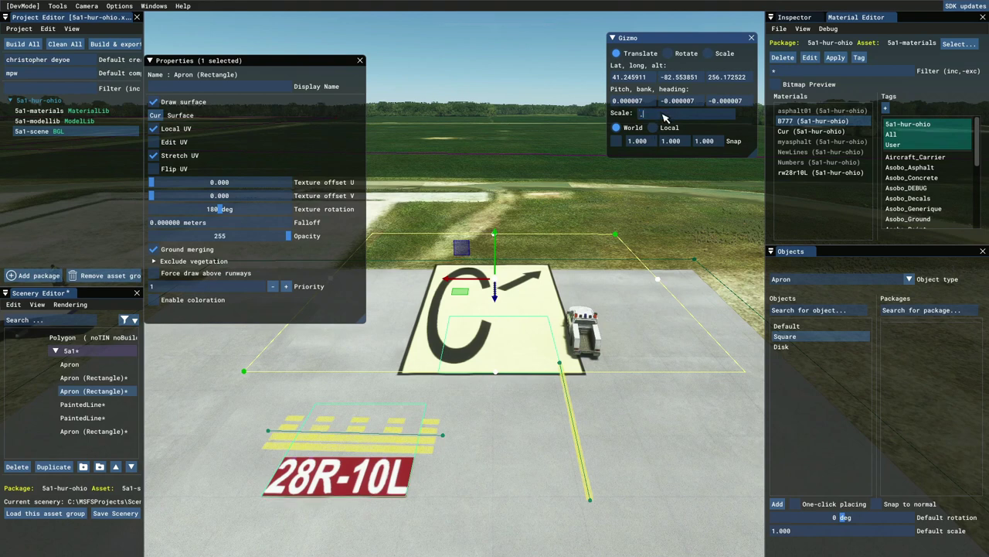
type("100000")
key("Return")
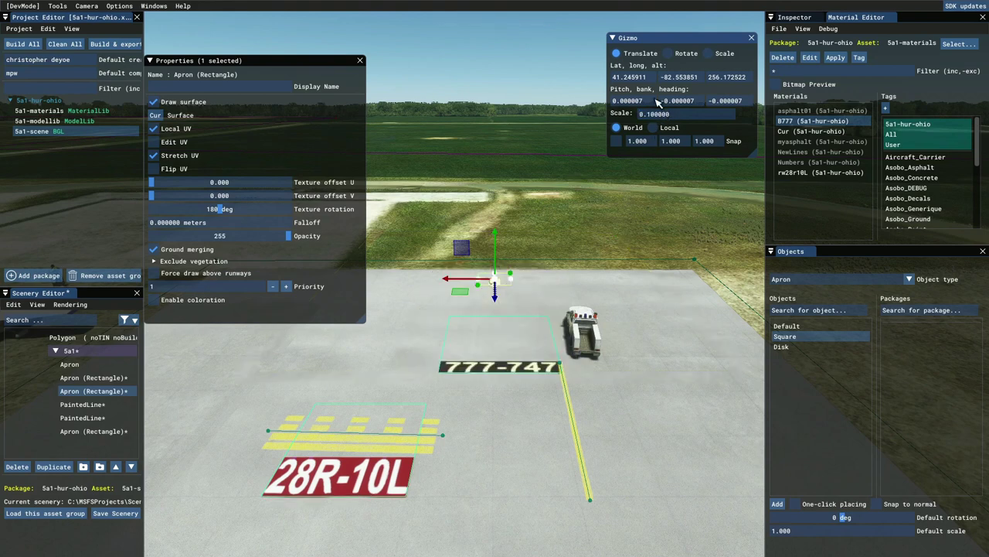
scroll(501, 280, "up", 5)
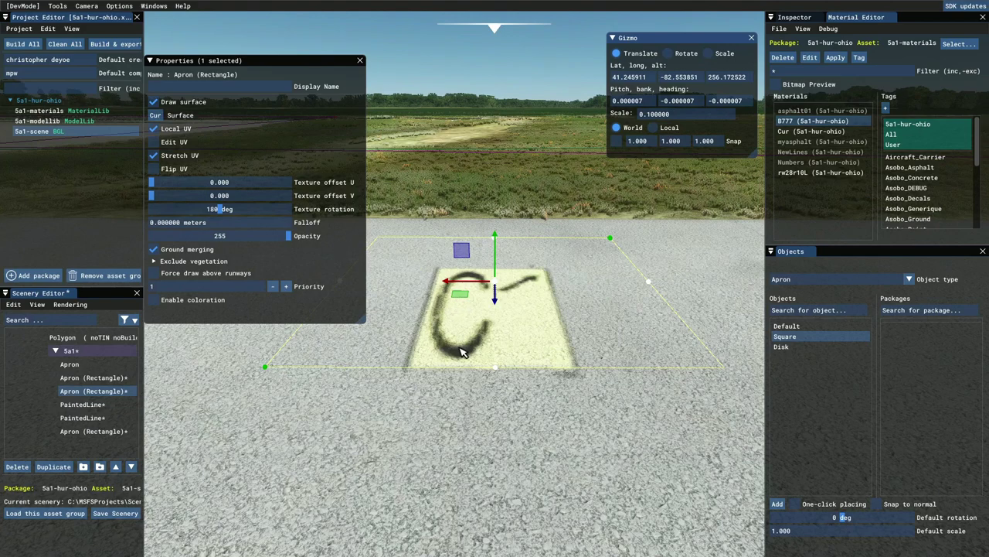
Toggle ground merging off and on, then drag the Cur apron beside the truck near 777-747
left_click(153, 249)
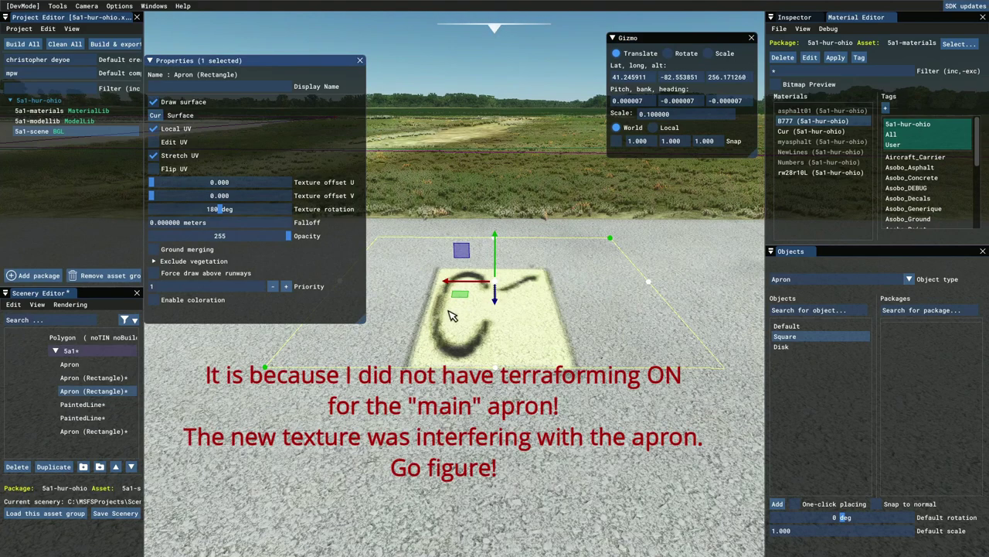
left_click(154, 249)
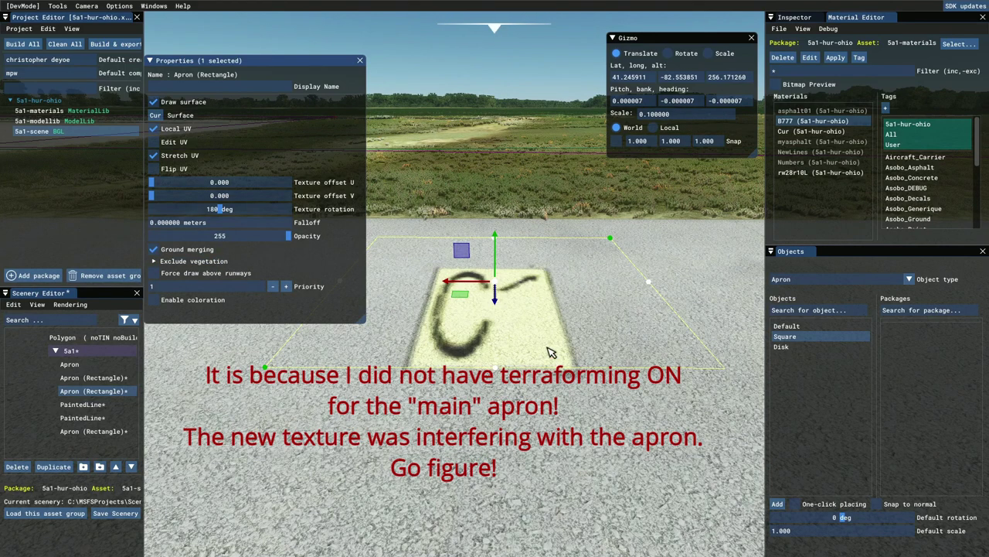
scroll(562, 315, "down", 3)
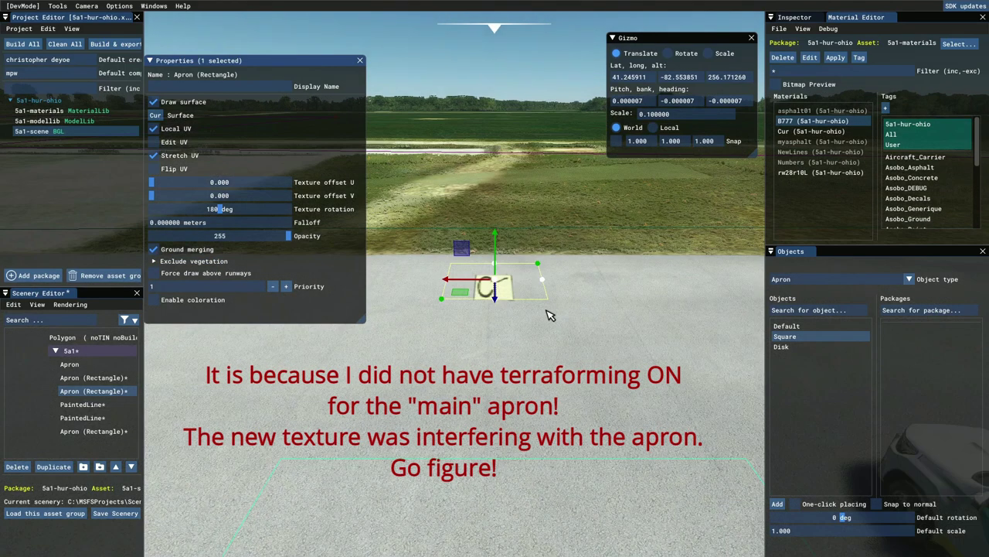
scroll(550, 315, "down", 2)
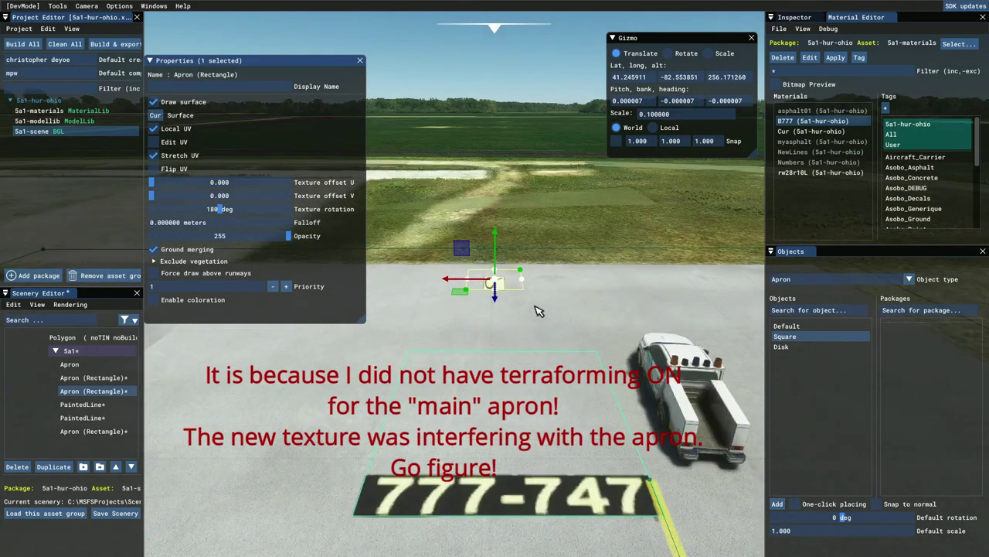
scroll(533, 312, "up", 2)
scroll(526, 313, "up", 2)
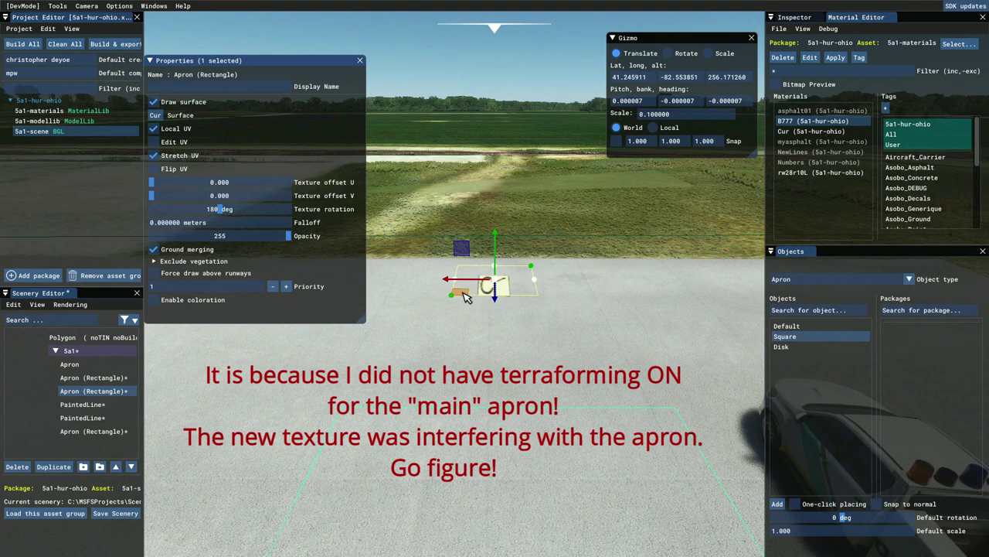
left_click_drag(464, 298, 662, 359)
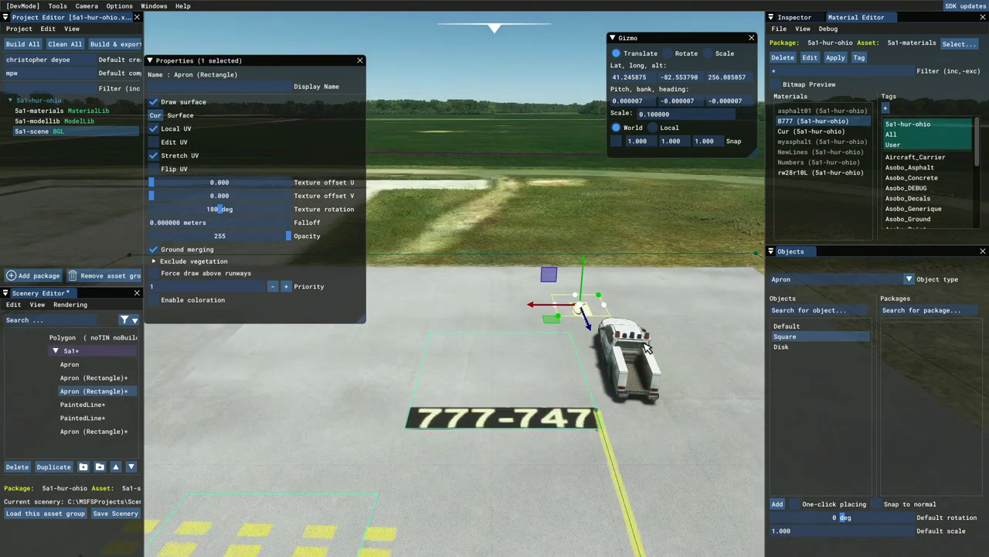
scroll(648, 348, "down", 3)
scroll(647, 348, "down", 2)
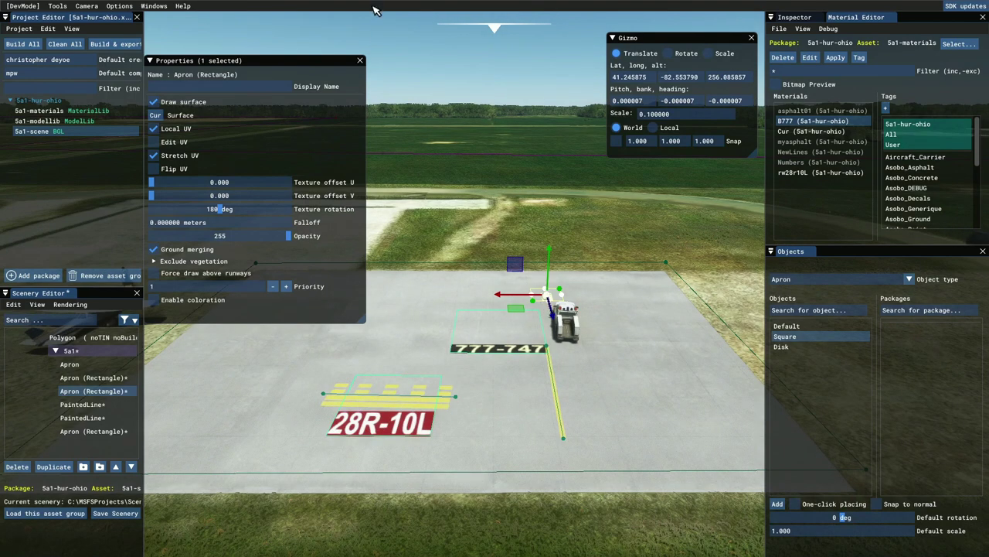
scroll(585, 284, "up", 5)
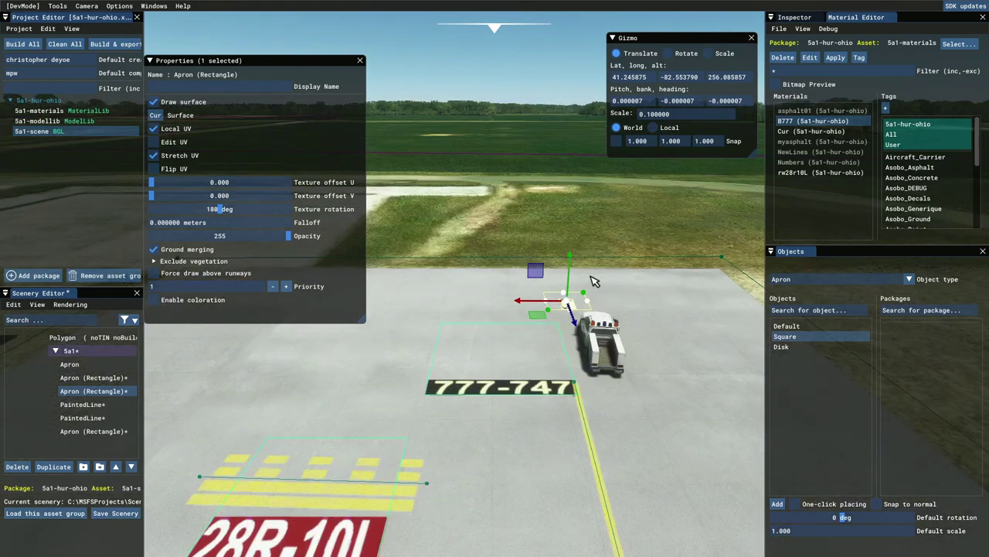
scroll(666, 369, "down", 5)
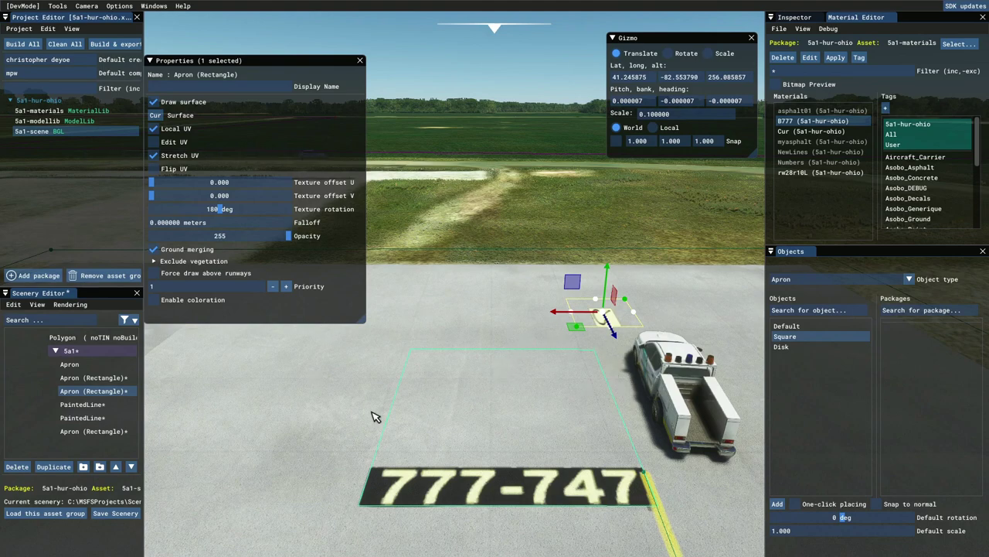
scroll(444, 380, "down", 5)
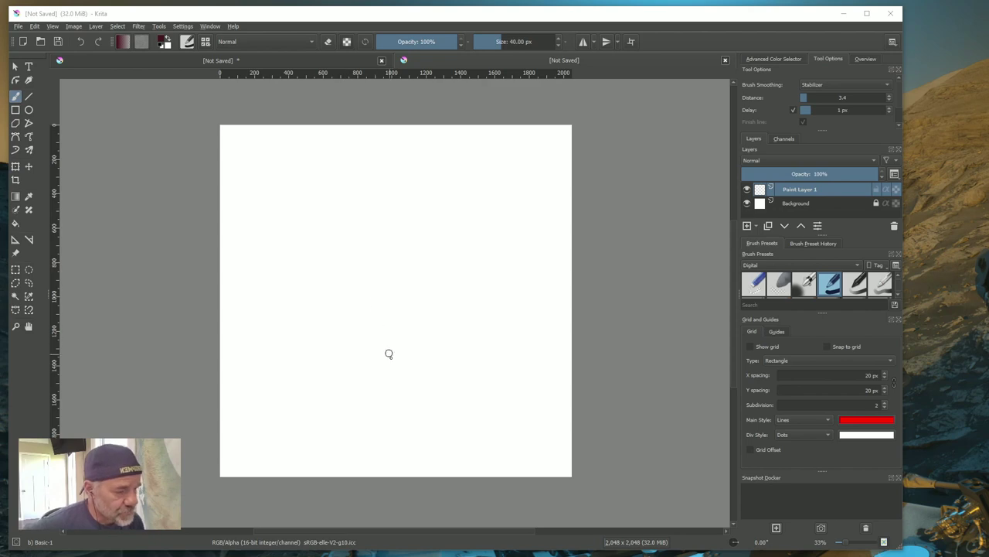
Add a new paint layer above Paint Layer 1 and name it 'Red'
left_click(96, 27)
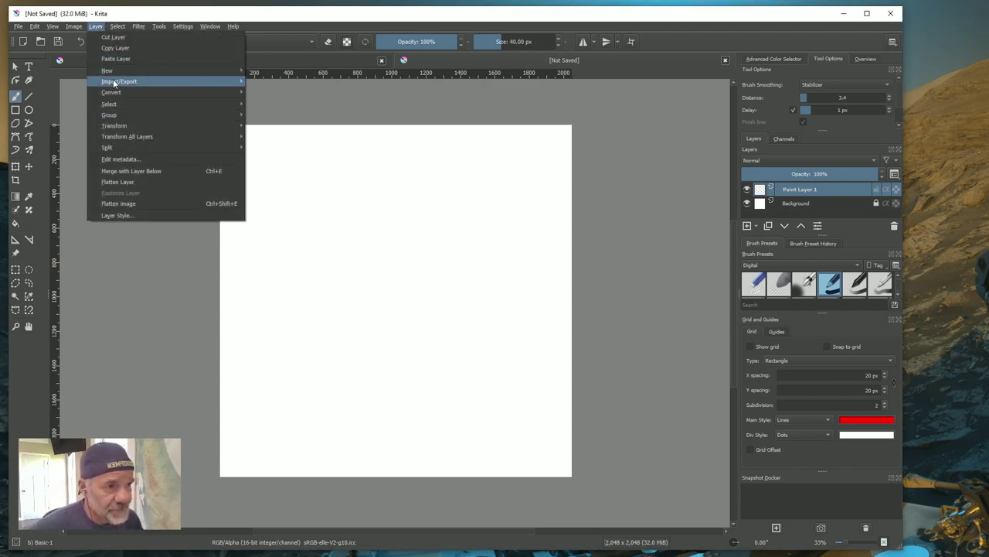
mouse_move(108, 69)
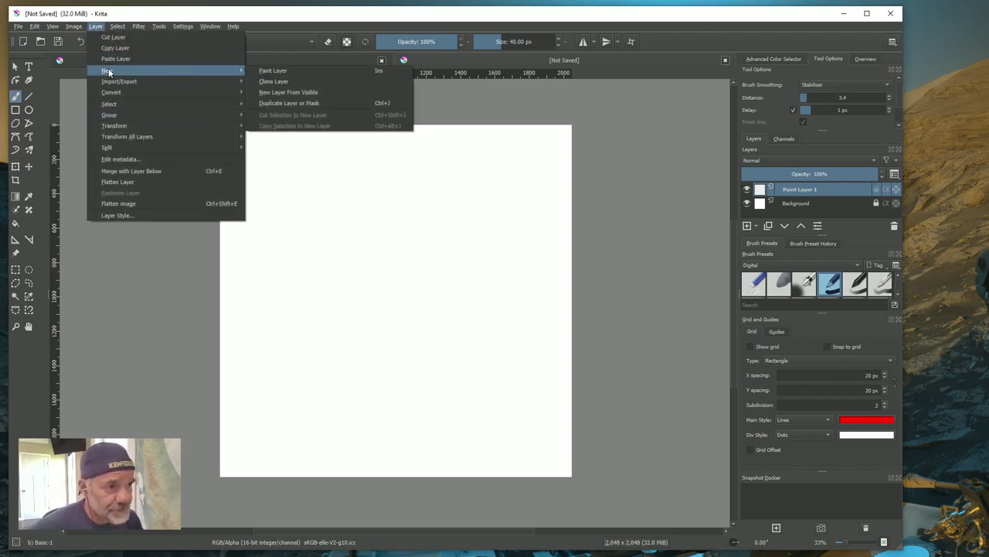
left_click(268, 71)
double_click(786, 191)
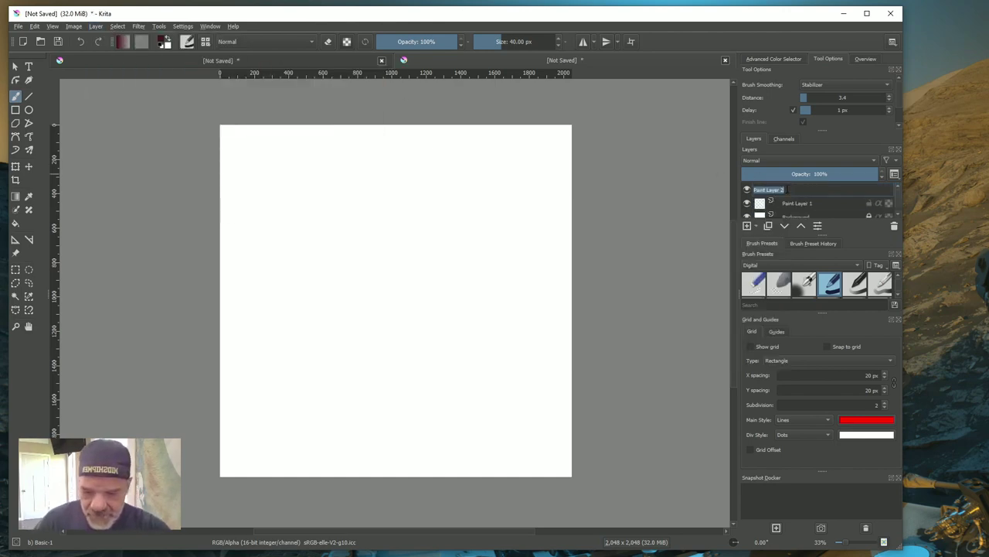
type("Red")
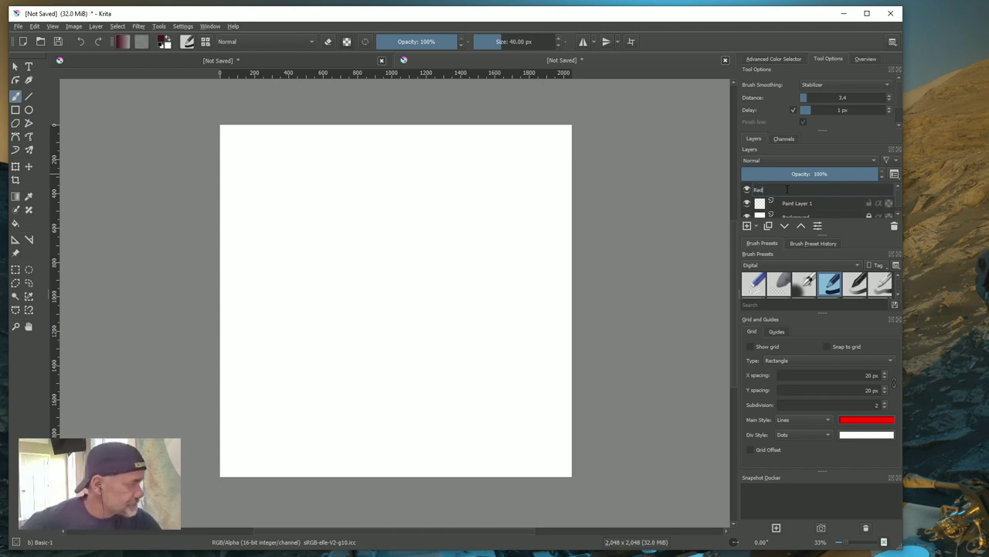
key("Return")
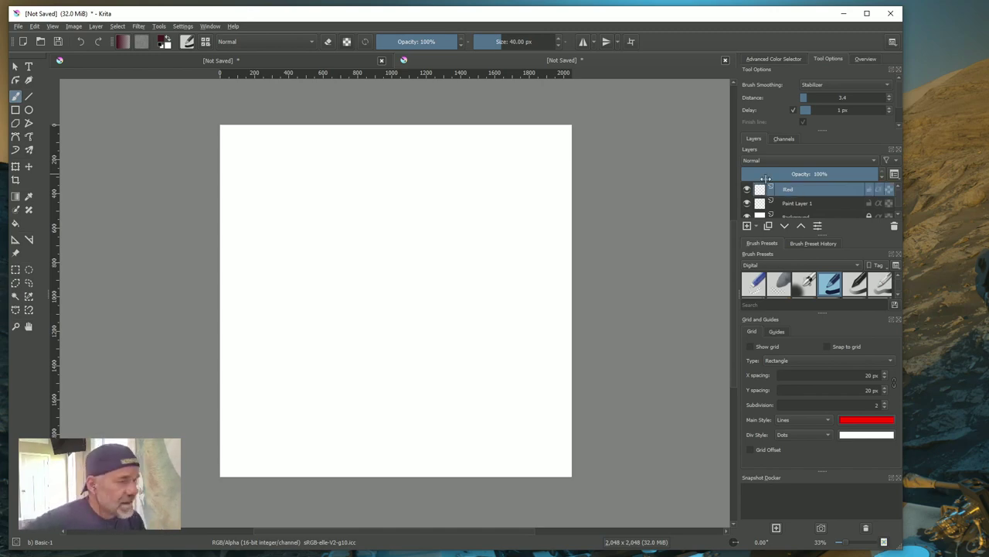
Choose the English-red palette colour as the foreground painting colour
left_click(164, 41)
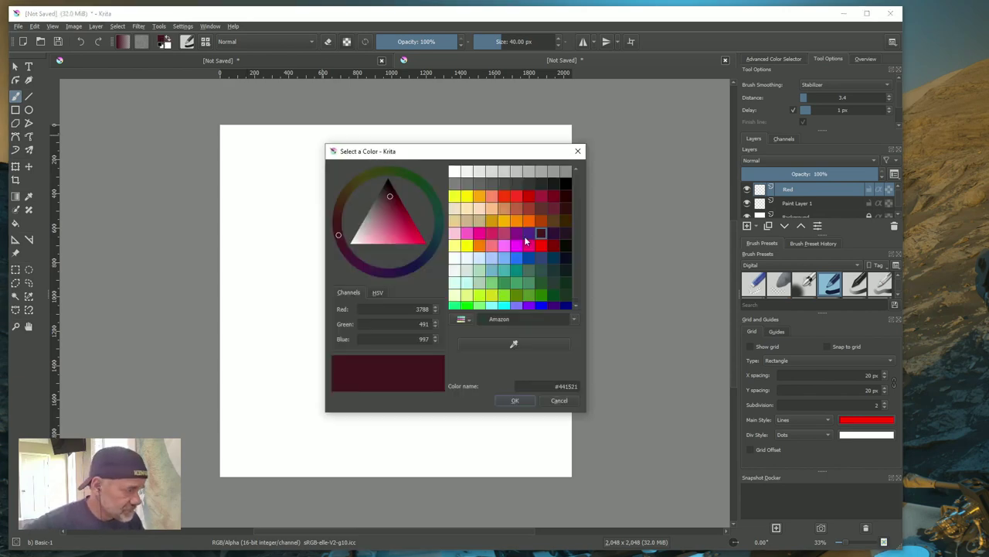
left_click(529, 197)
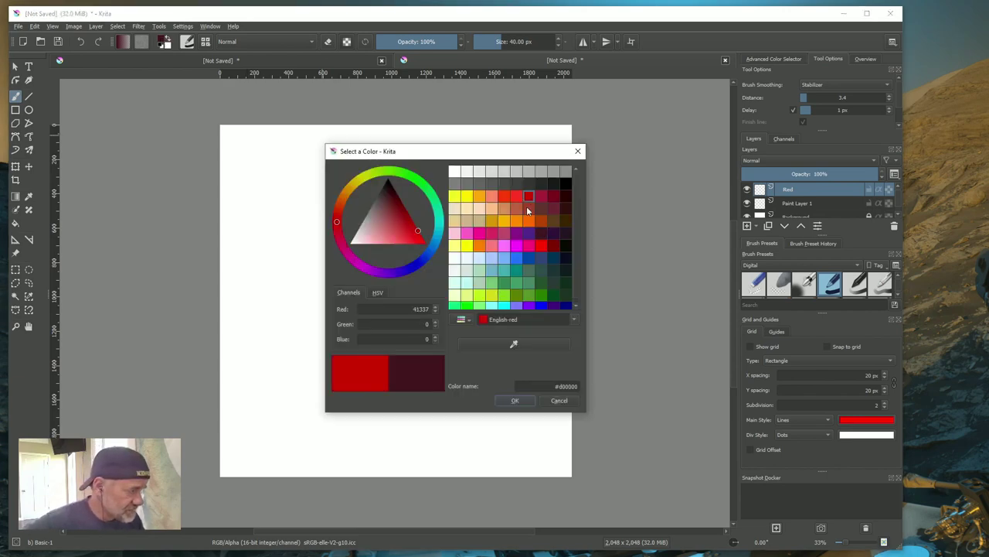
left_click(515, 401)
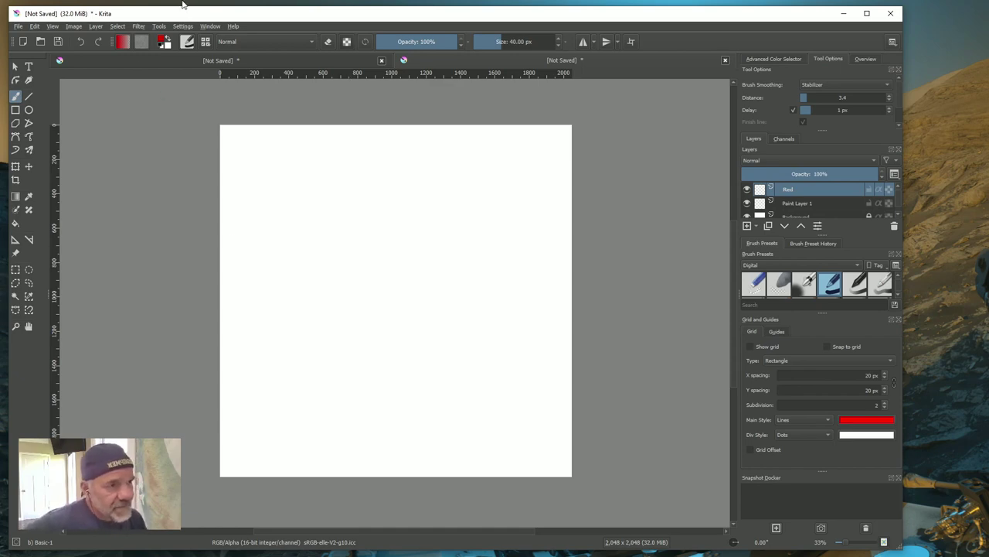
Draw a red rectangle across the canvas's lower third and hide the white background layer
left_click(15, 111)
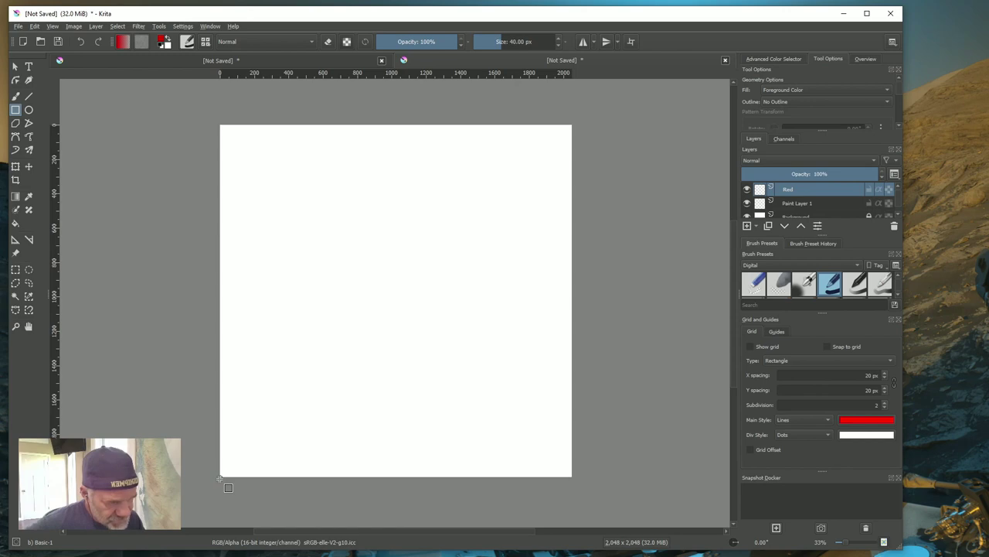
left_click_drag(219, 479, 572, 354)
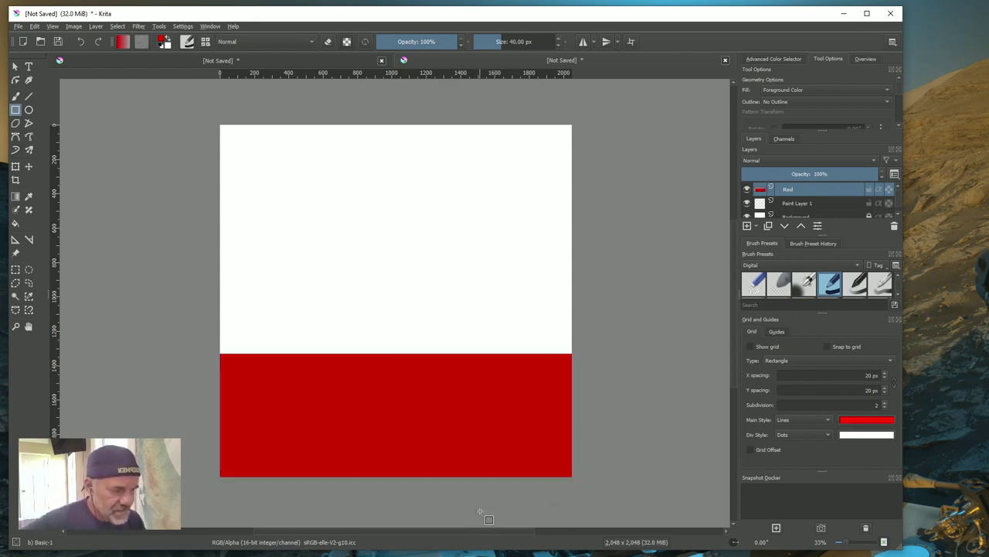
left_click(747, 215)
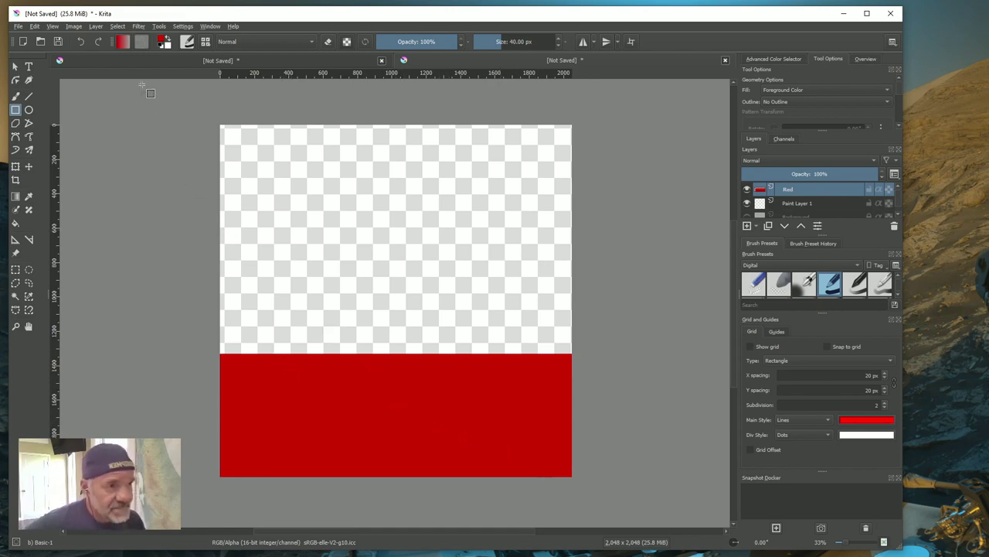
Add another paint layer and name it 'text'
left_click(96, 27)
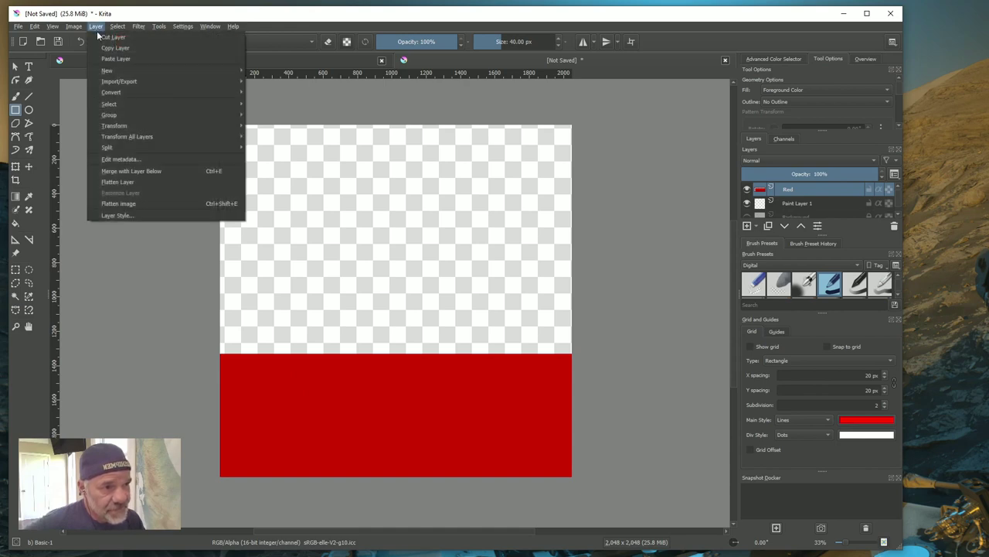
mouse_move(117, 68)
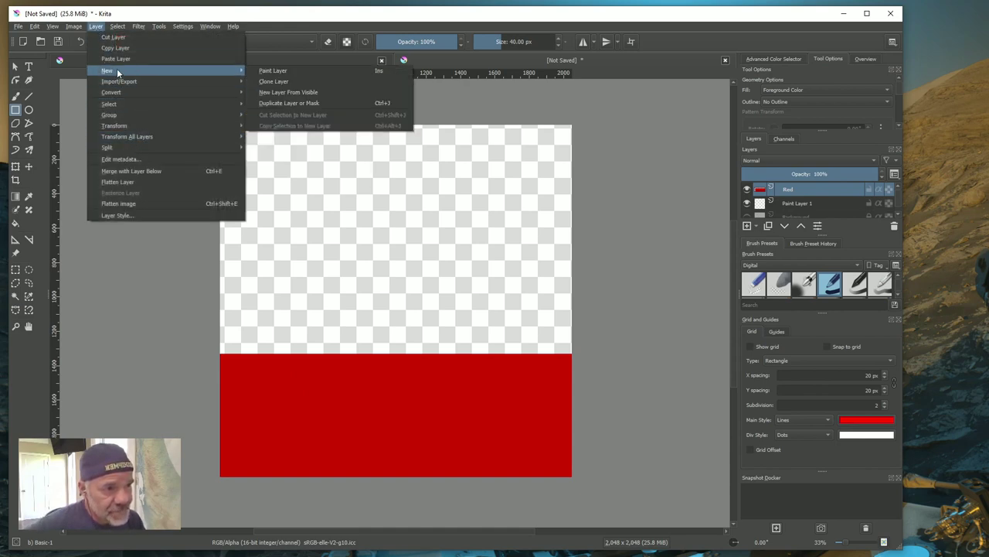
left_click(267, 70)
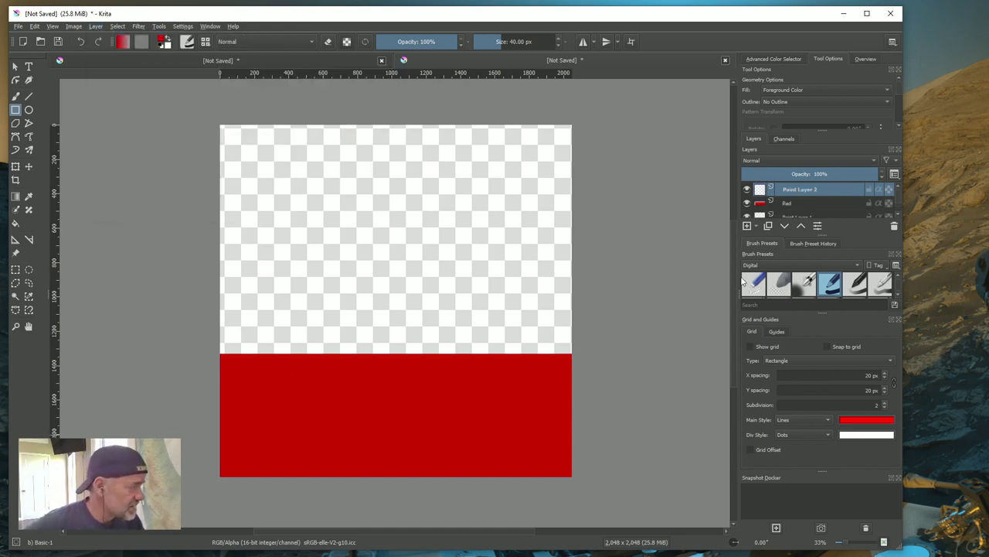
double_click(797, 192)
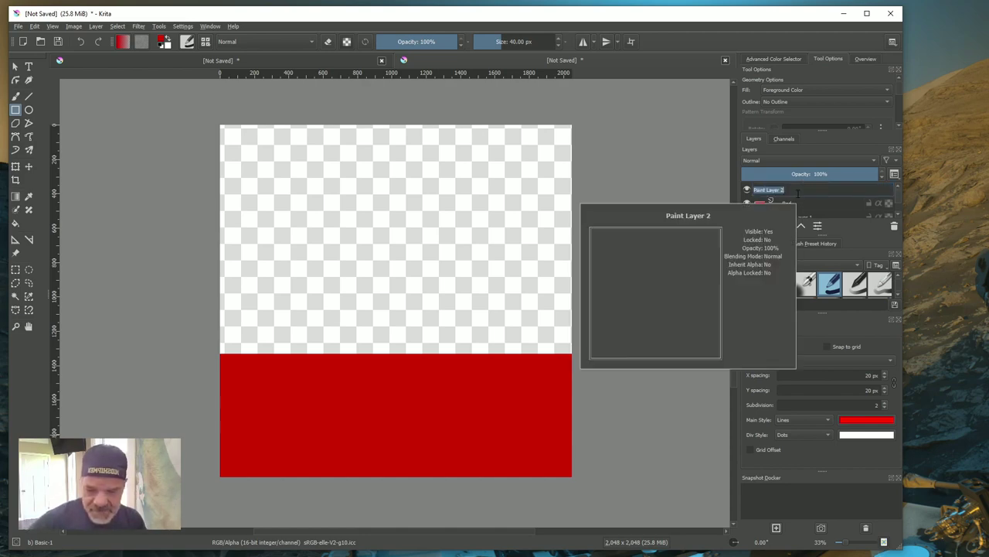
type("text")
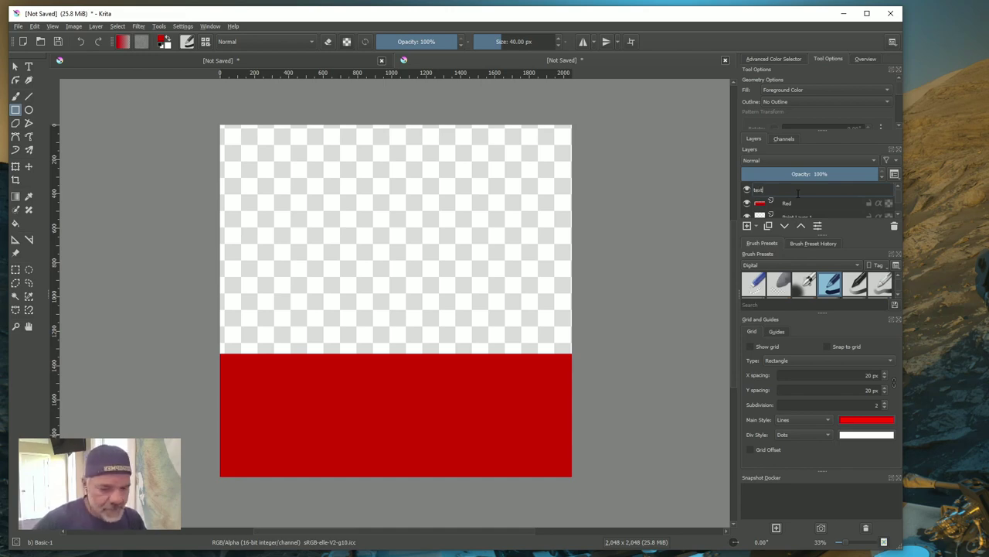
key("Return")
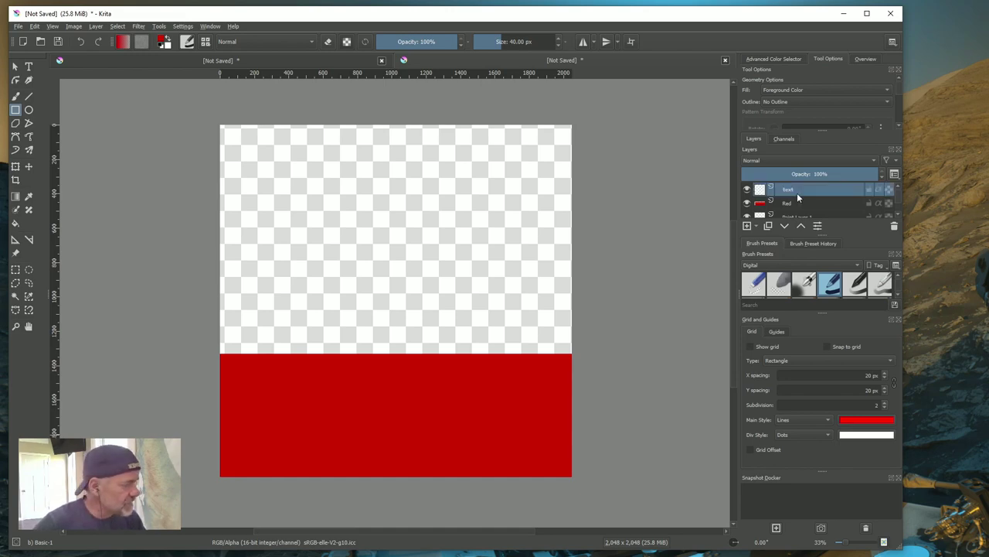
Draw a text box at the red band's top-left and move the Edit Text window over the canvas
left_click(29, 67)
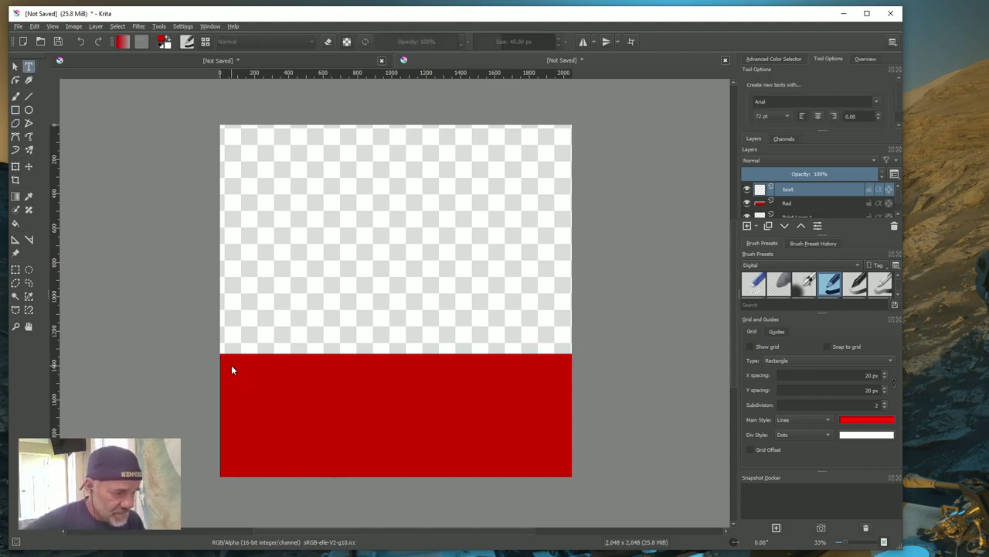
left_click_drag(561, 471, 565, 470)
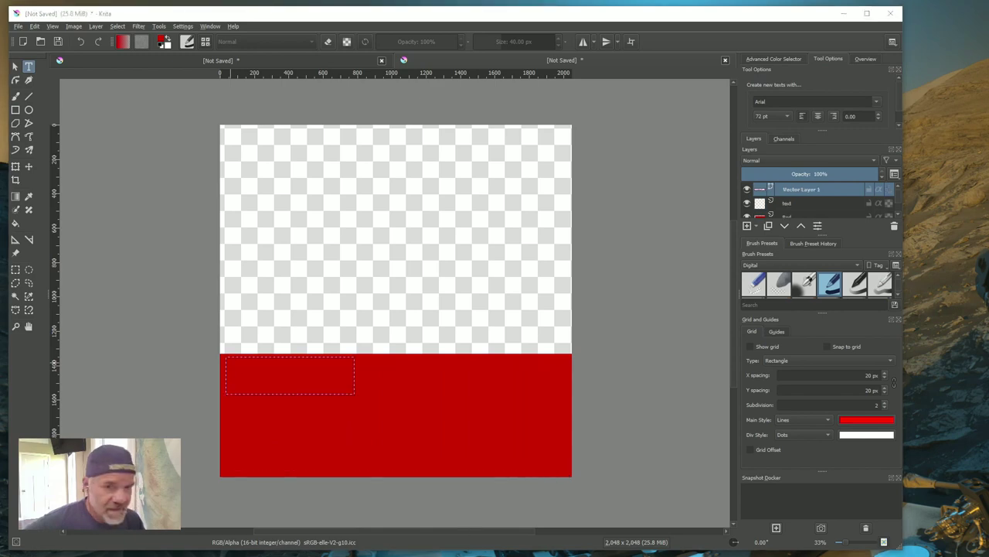
left_click_drag(327, 159, 442, 126)
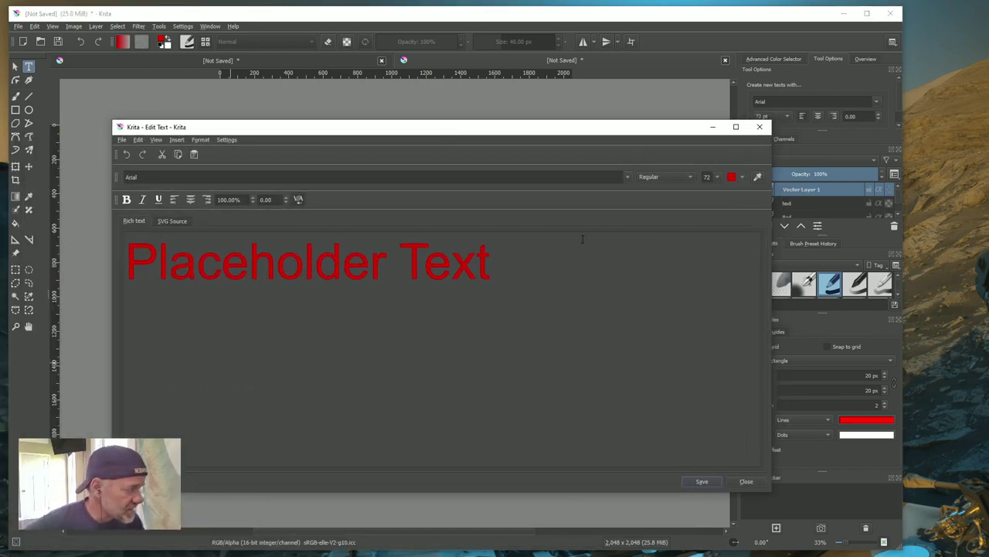
Set the text colour to white, replace the placeholder with '28-10', and save it to the canvas
left_click(739, 178)
left_click(735, 204)
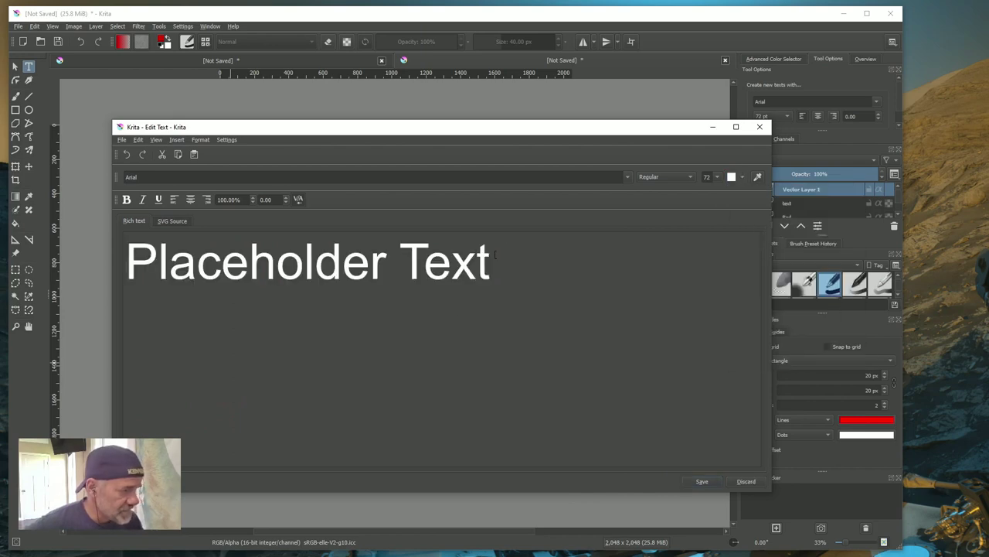
left_click_drag(493, 260, 124, 262)
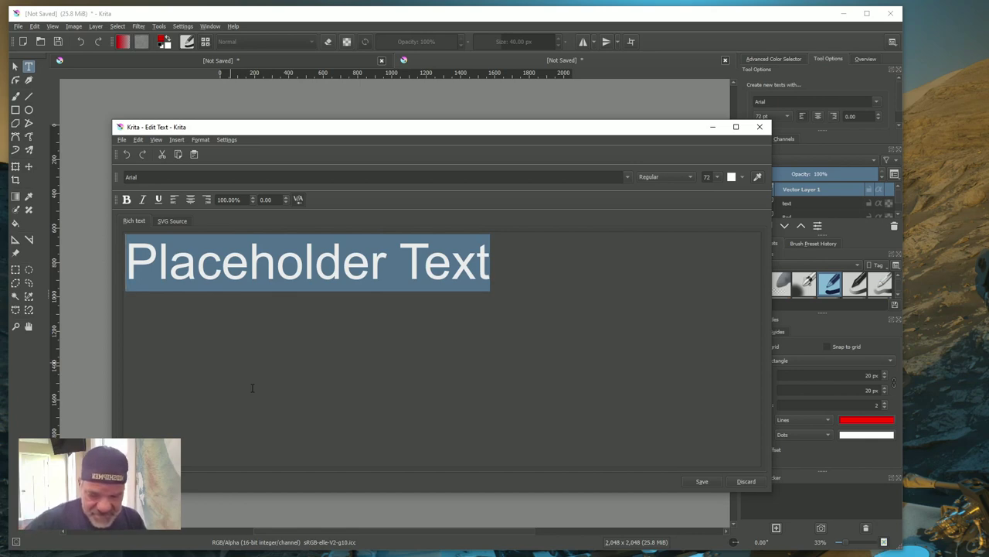
type("28")
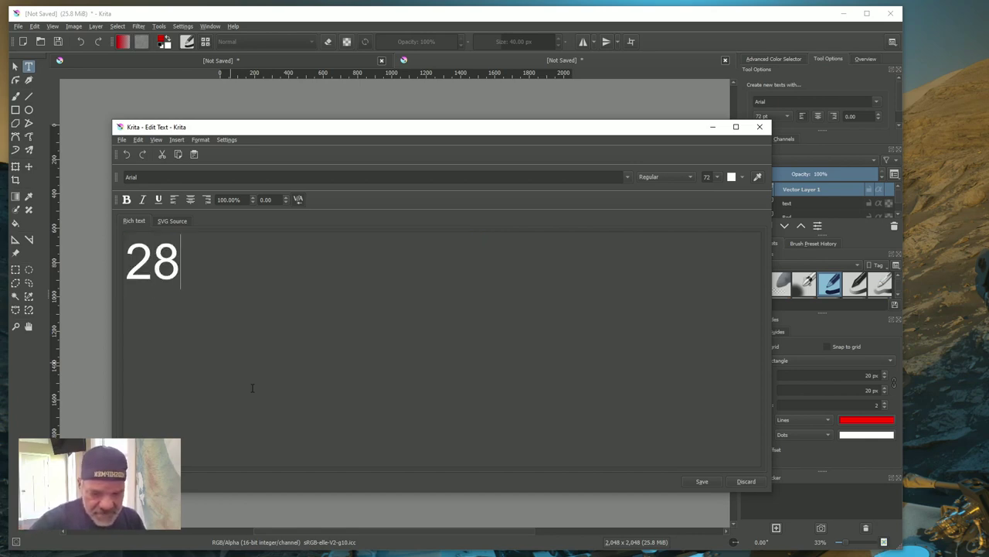
type("-10")
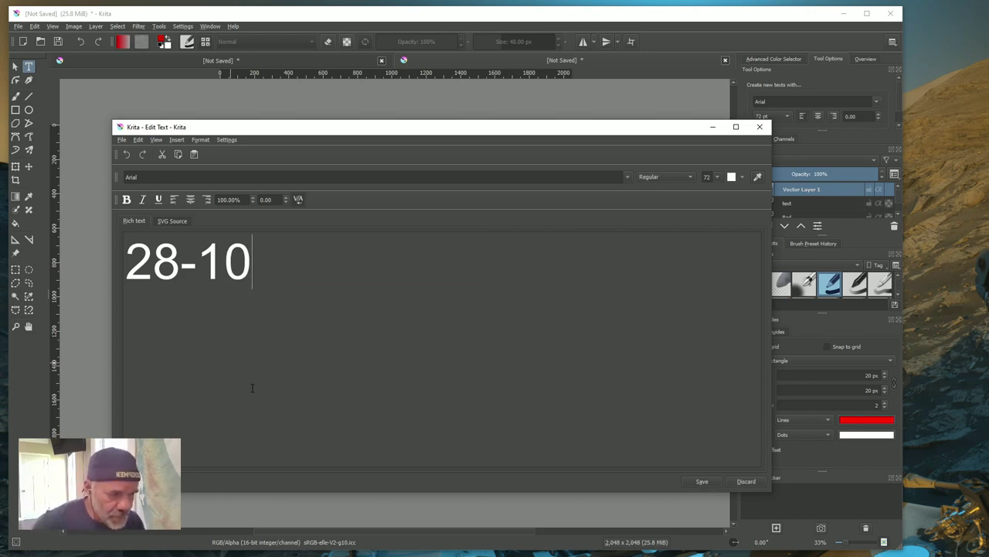
left_click(701, 481)
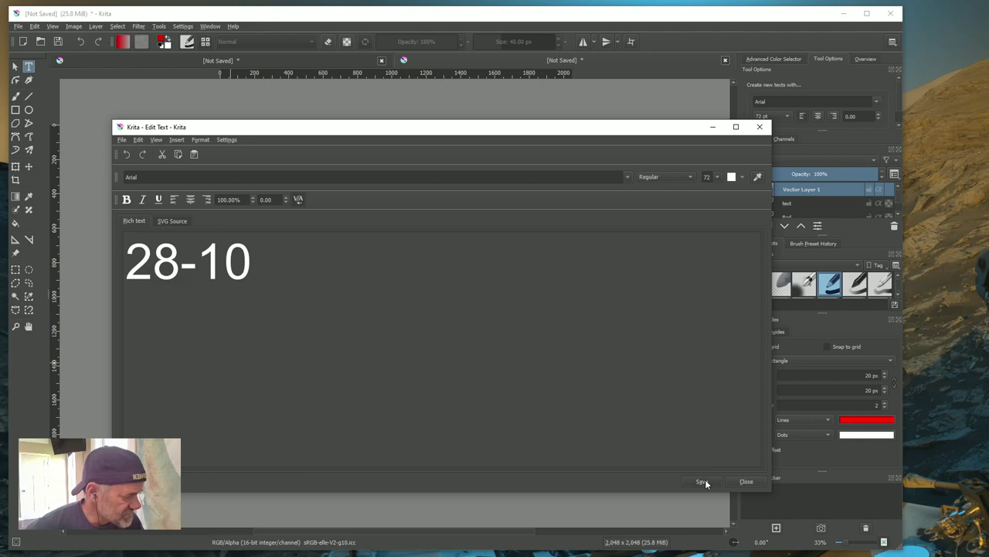
left_click(746, 481)
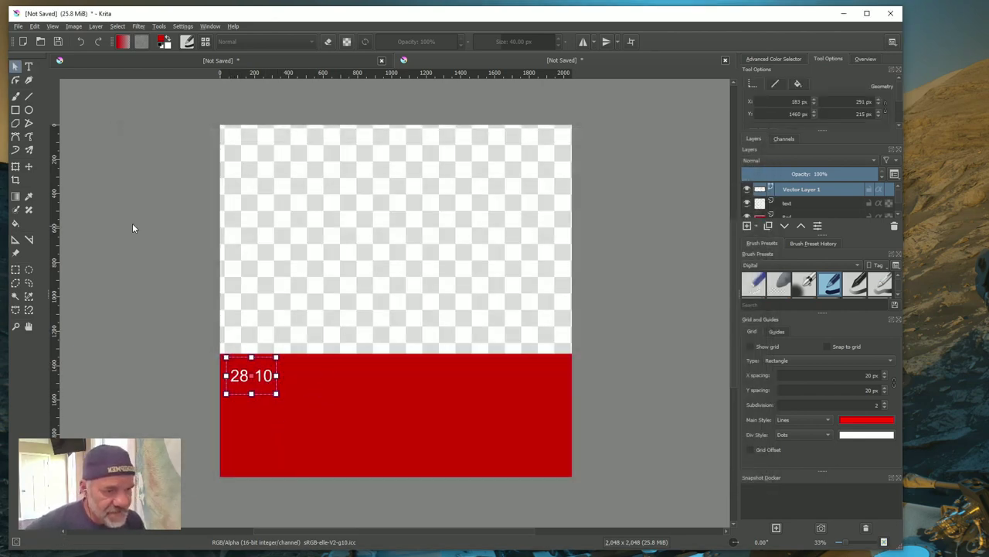
Scale the 28-10 text shape with the Transform tool so it spans the whole red band
left_click(16, 168)
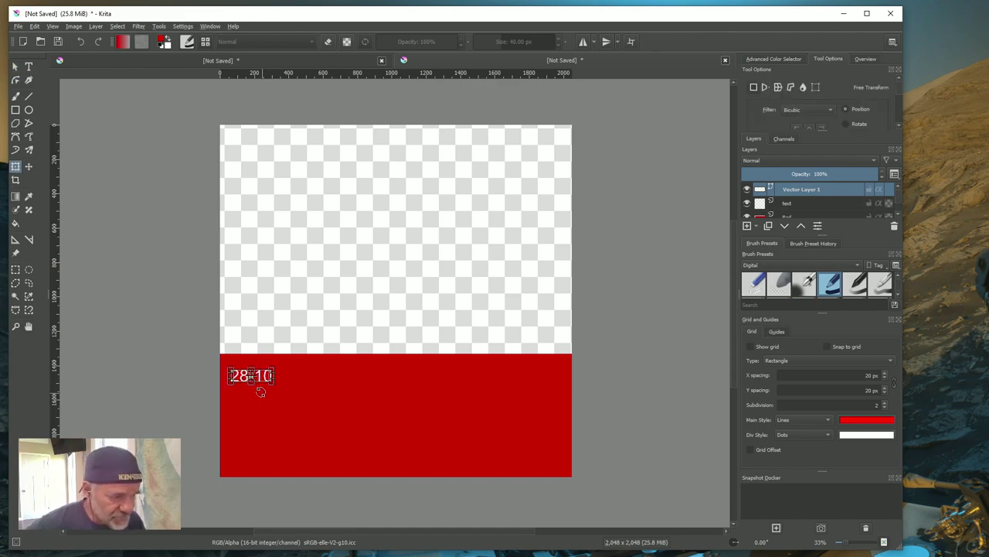
left_click_drag(274, 381, 560, 468)
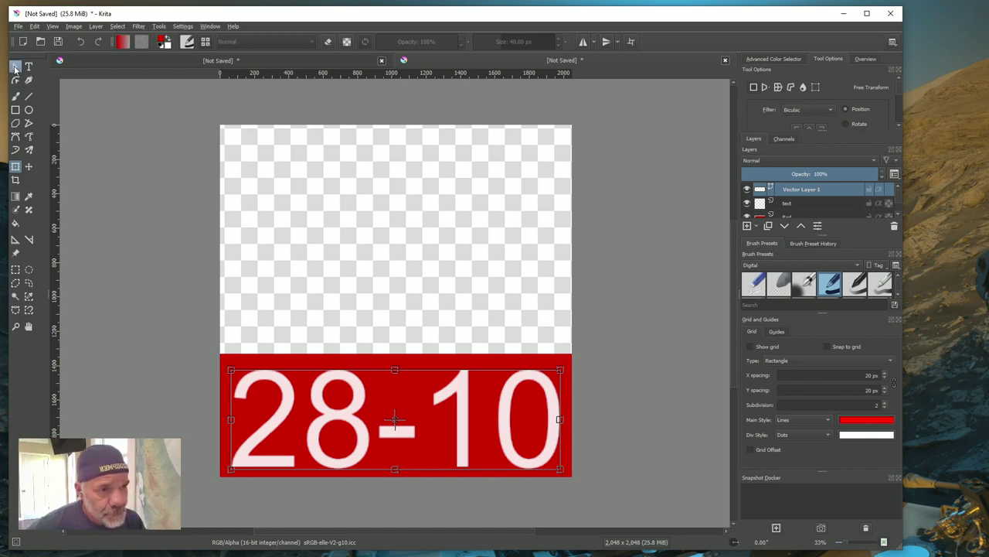
left_click(15, 68)
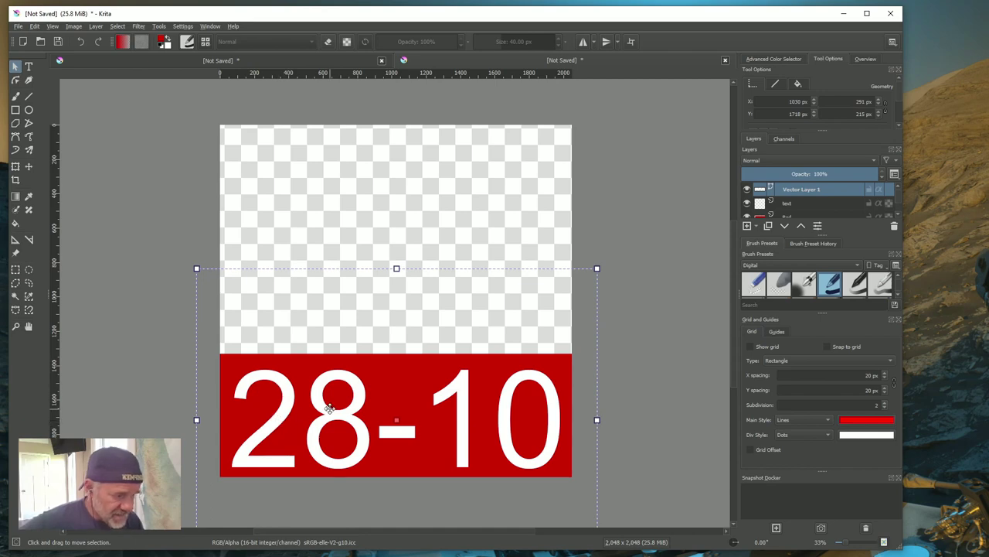
left_click(29, 66)
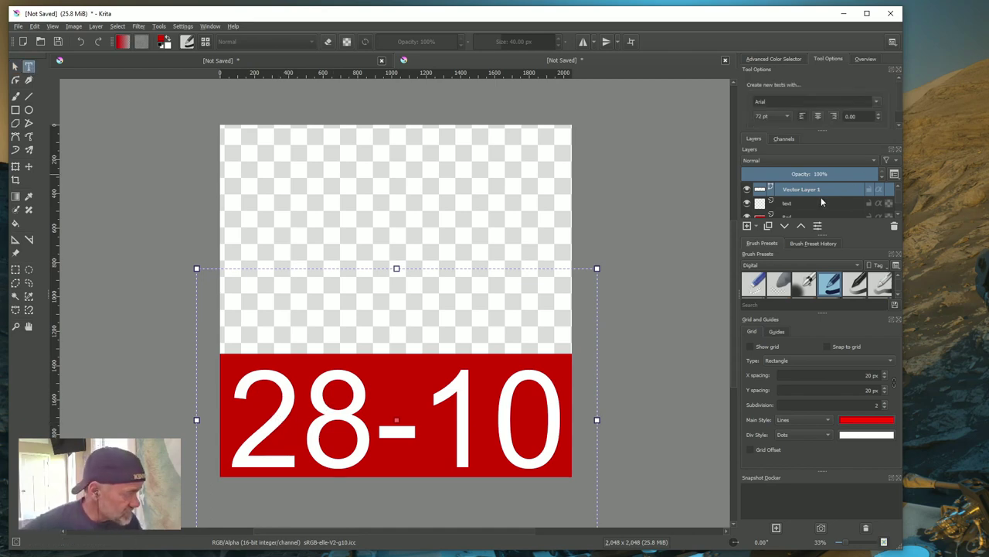
Select the text layer, bold all of the 28-10 text in Edit Text, then deselect the shape
left_click(785, 201)
left_click(790, 189)
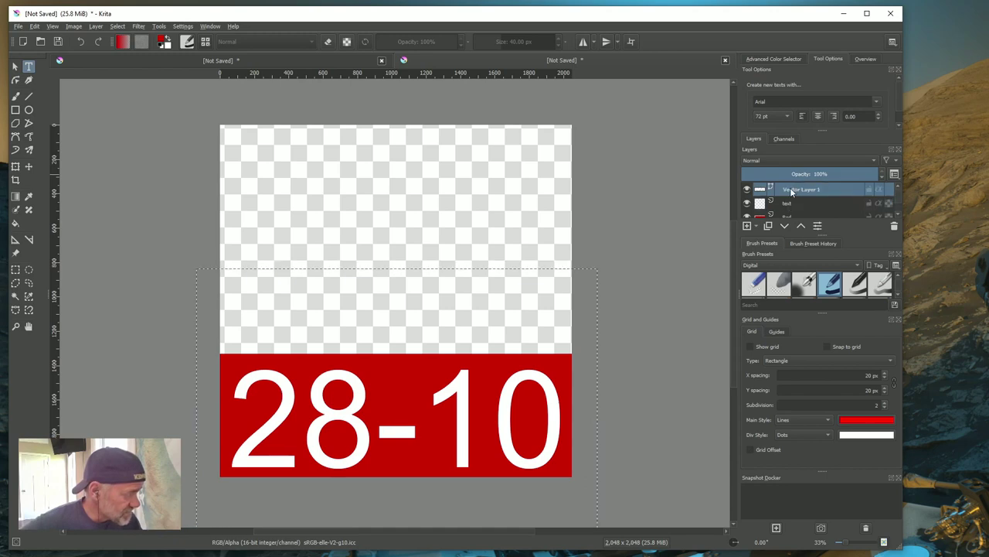
left_click(421, 429)
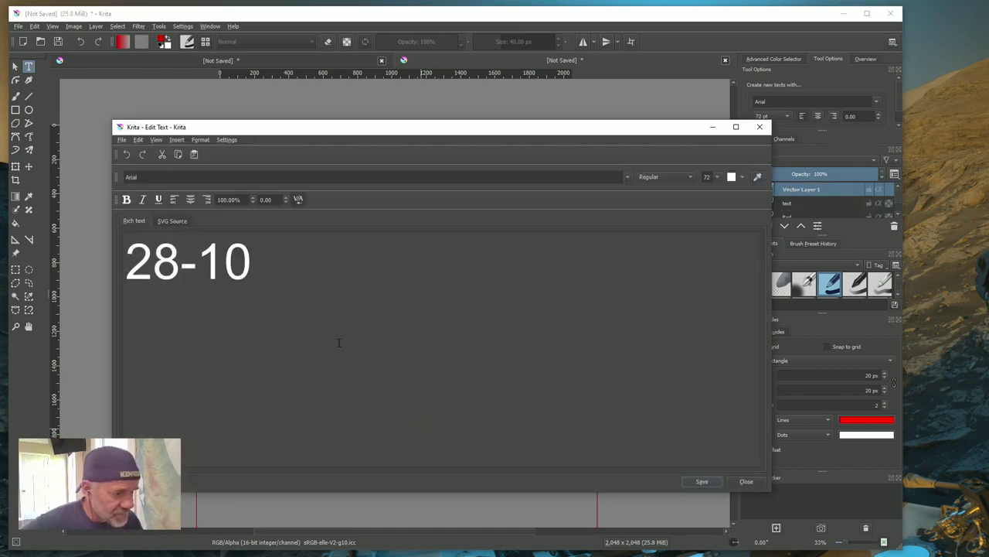
left_click_drag(254, 261, 125, 263)
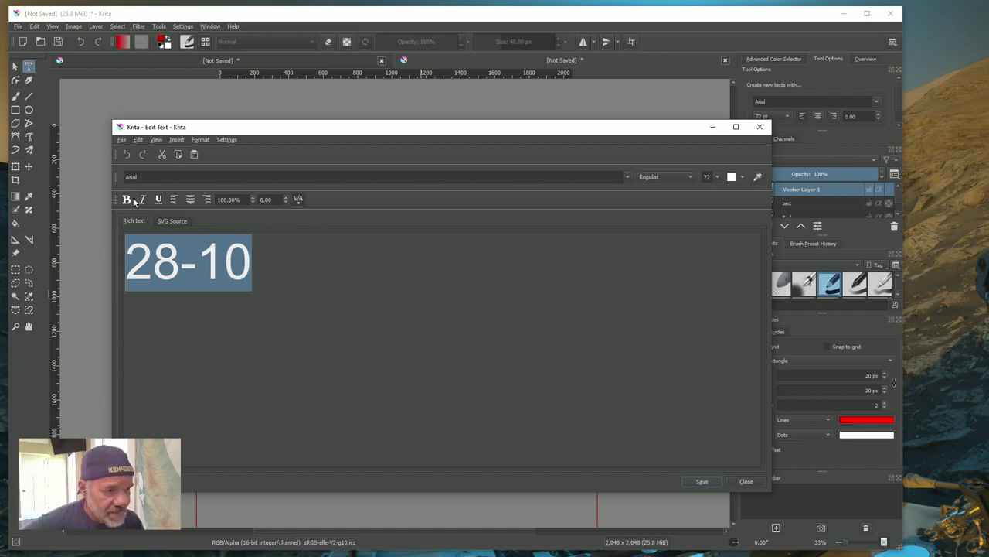
left_click(127, 200)
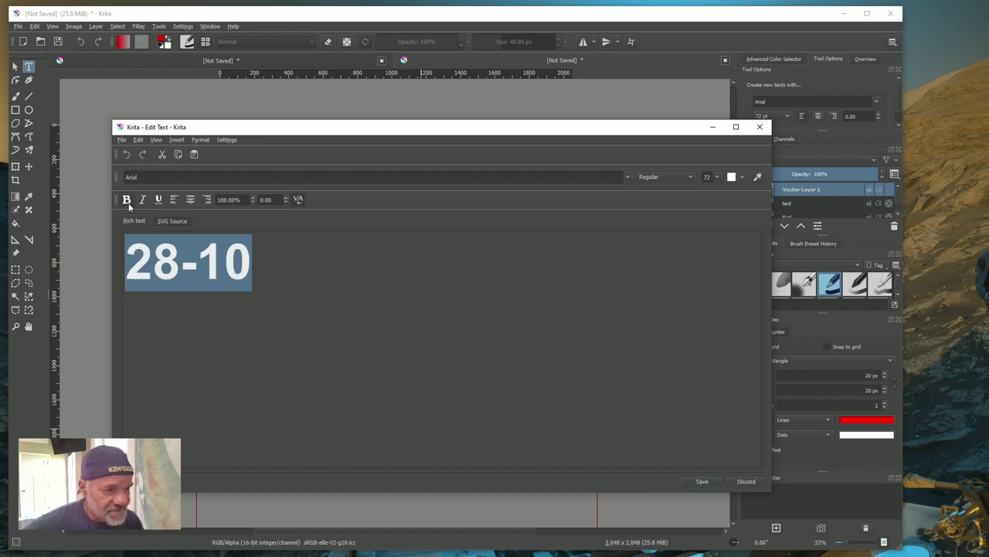
left_click(702, 481)
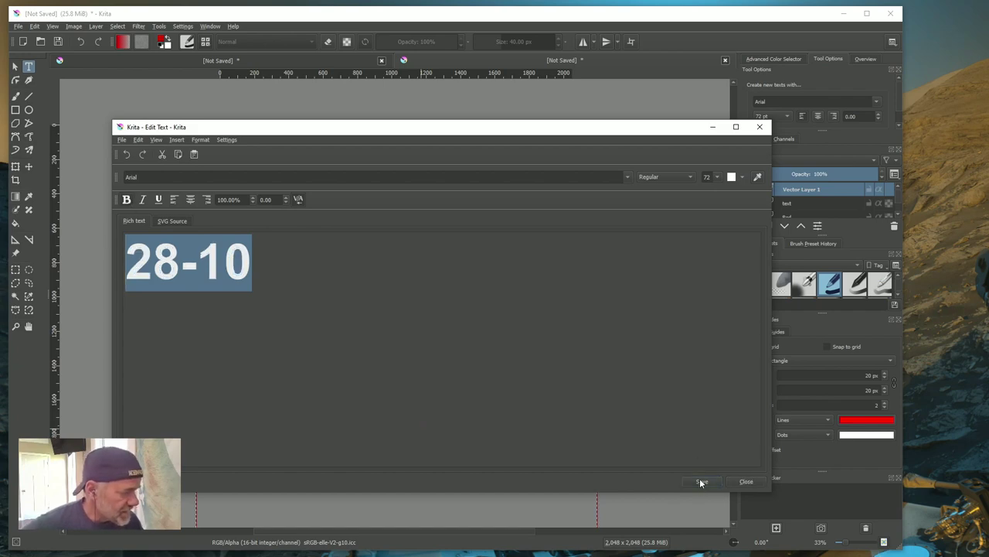
left_click(747, 482)
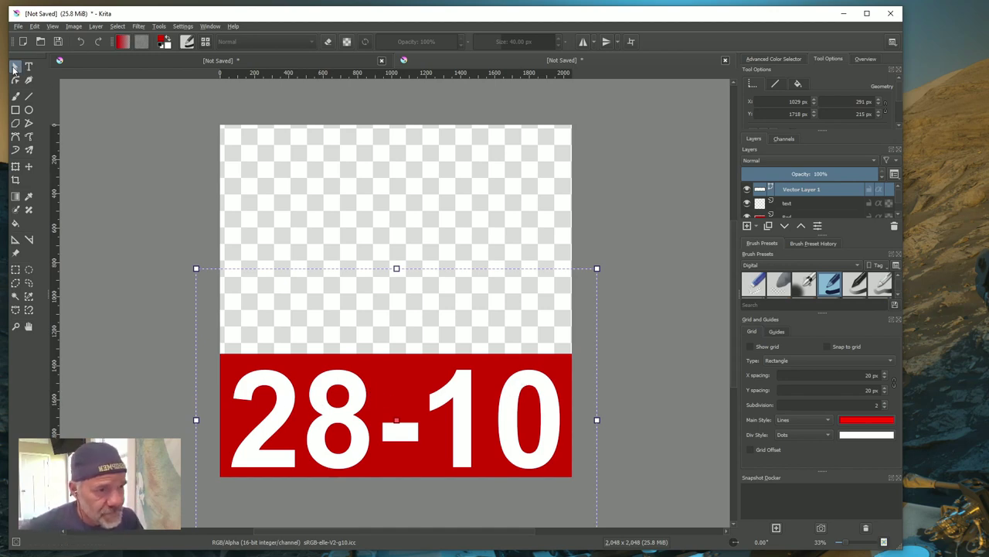
left_click(136, 344)
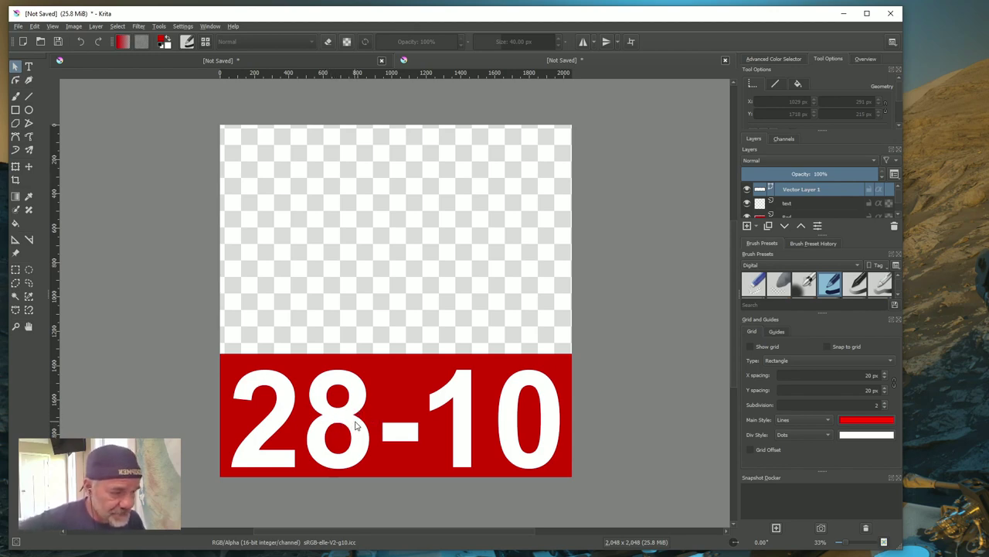
Mirror the 28-10 layer horizontally via Layer > Transform, then launch File > Export
left_click(15, 68)
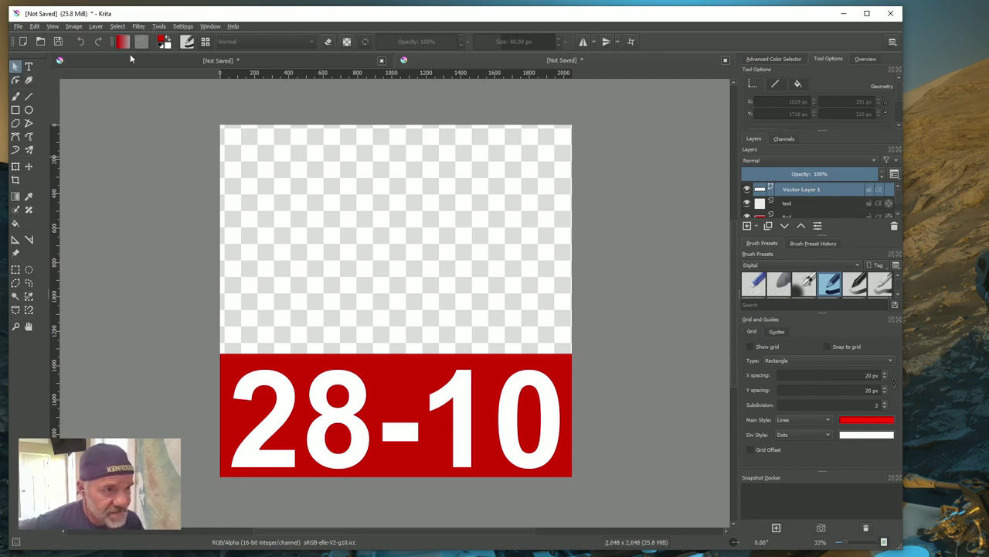
left_click(96, 26)
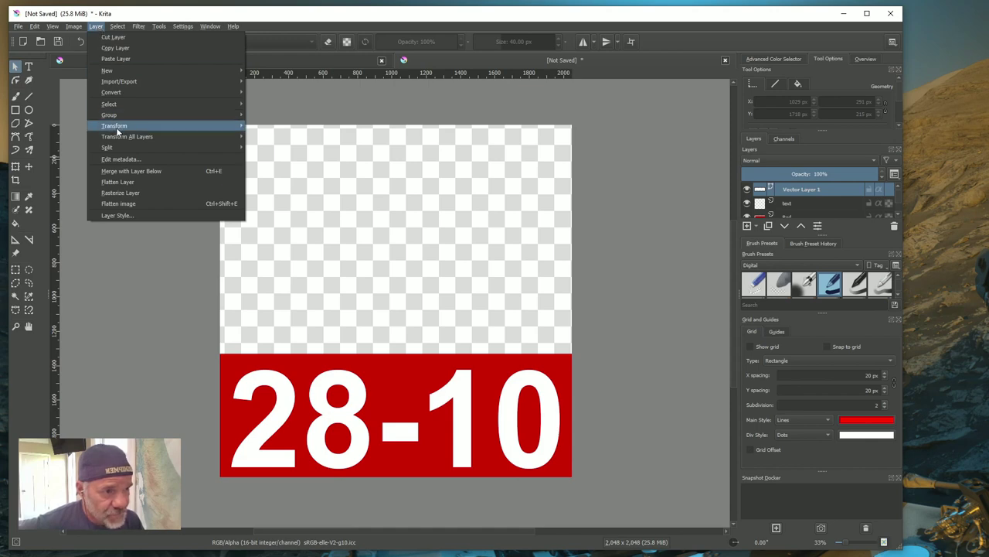
mouse_move(116, 127)
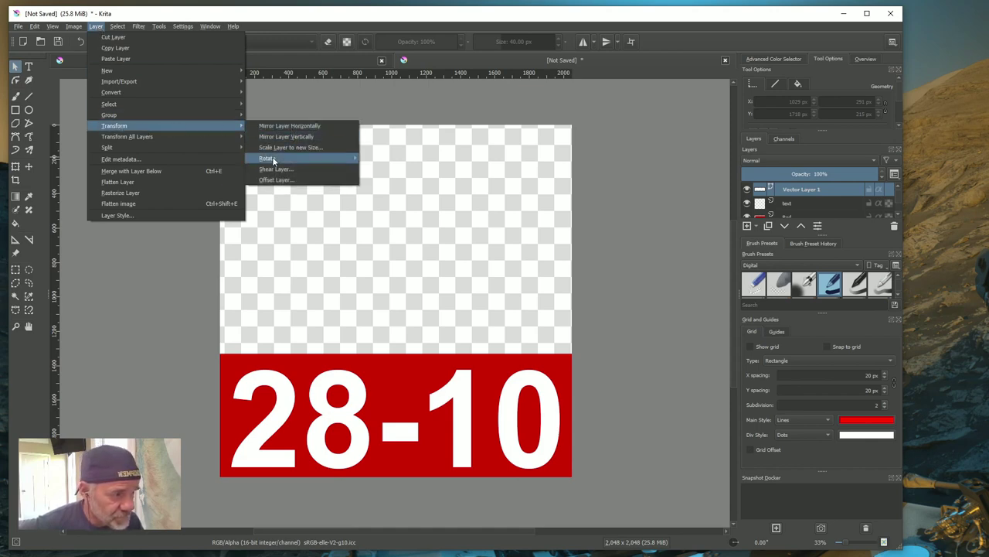
mouse_move(269, 159)
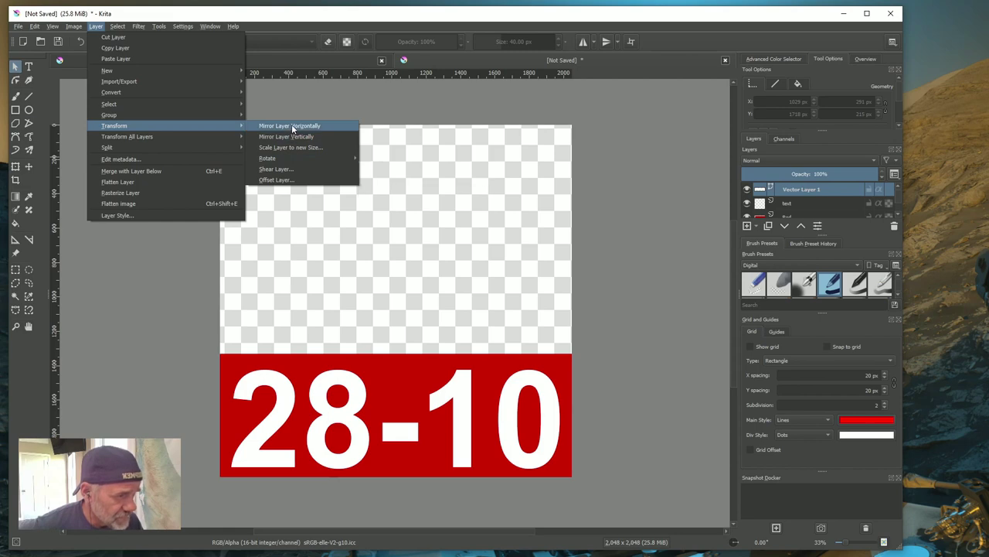
left_click(292, 126)
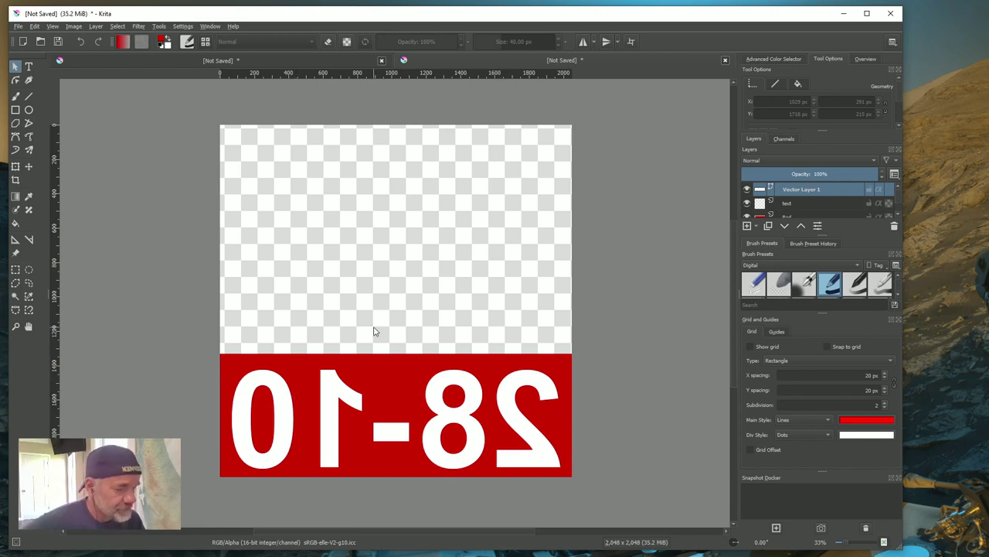
left_click(16, 26)
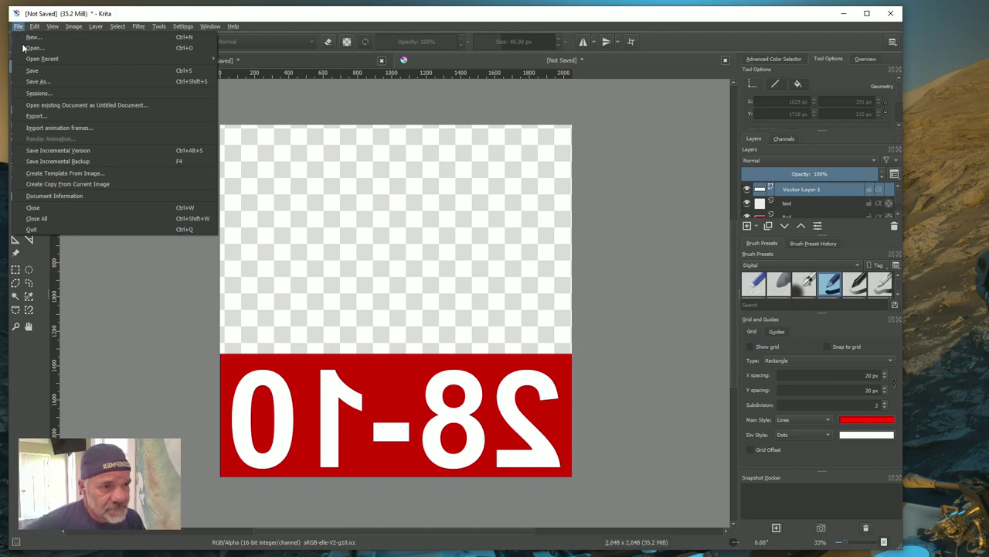
left_click(34, 116)
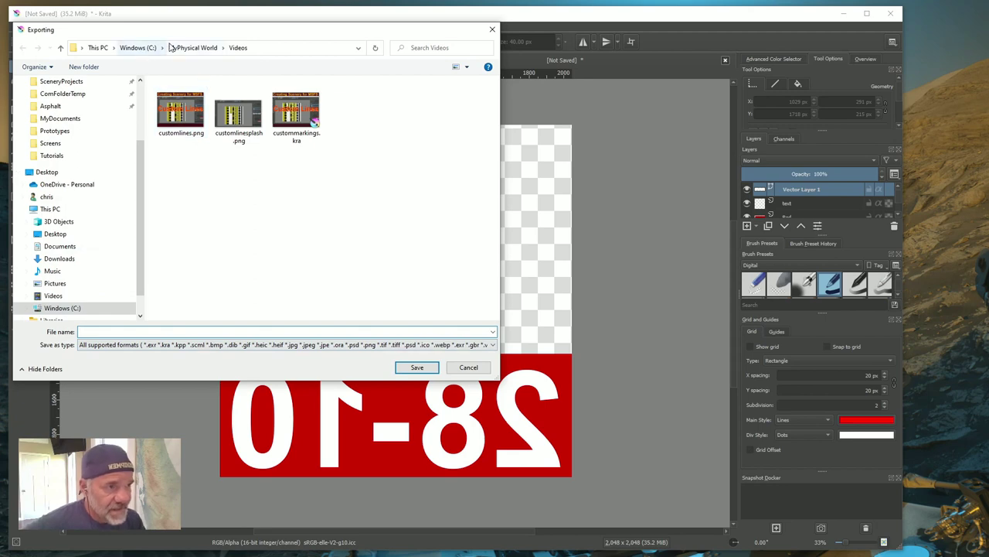
Navigate to MSFSProjects > SceneryProjects > 5A1 > PackageSources > 5A1-materials > Textures and enter file name rw28-10.png
left_click(138, 48)
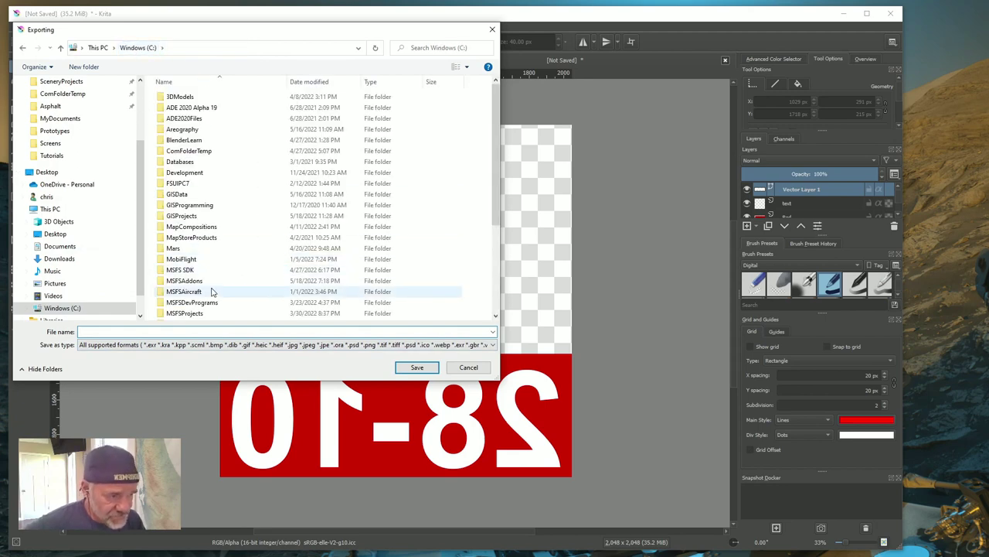
double_click(174, 313)
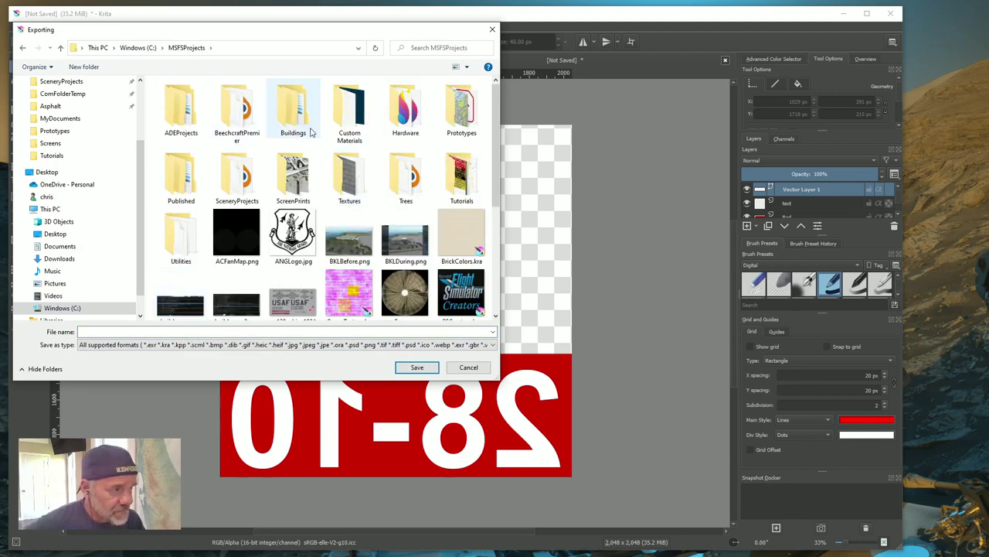
double_click(240, 183)
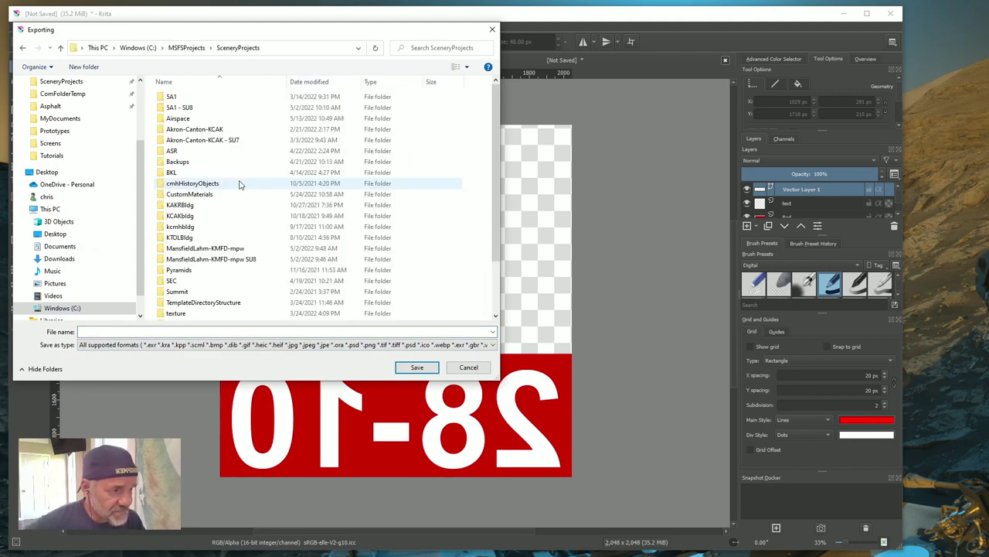
double_click(173, 96)
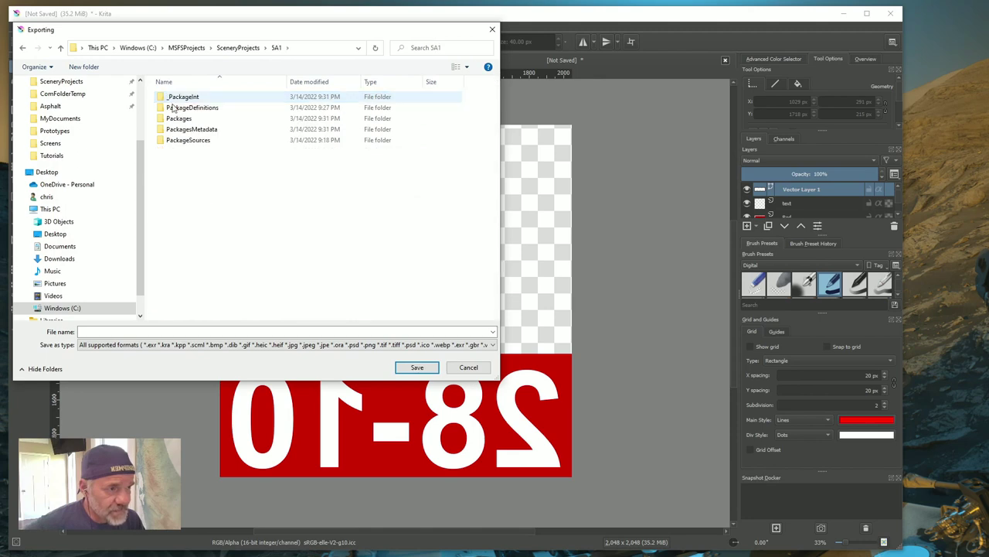
left_click(186, 143)
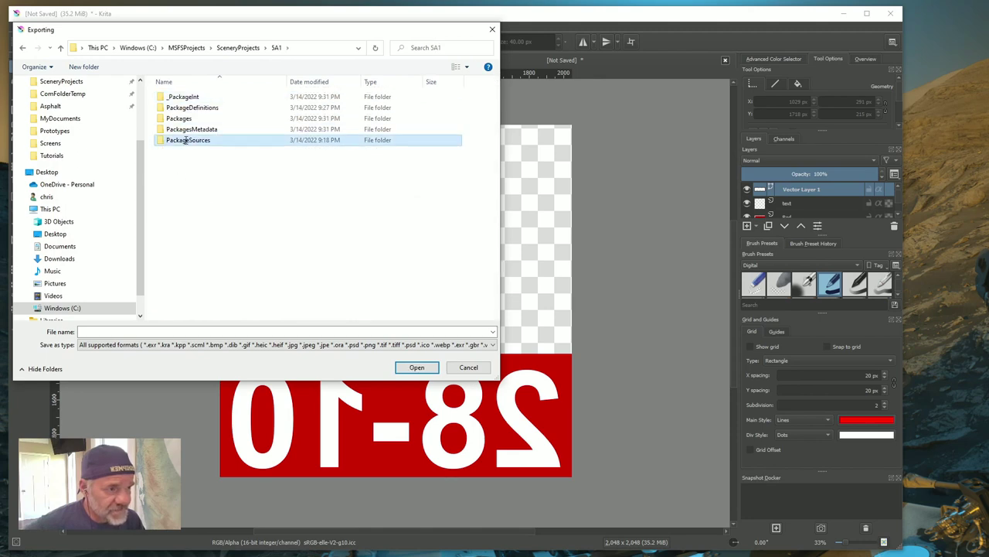
left_click(186, 142)
left_click(187, 161)
double_click(186, 143)
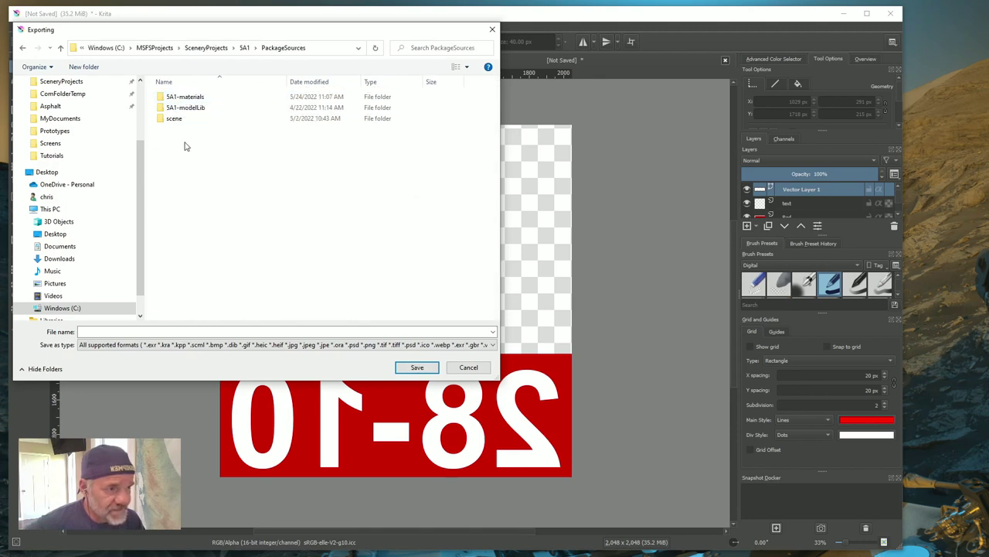
double_click(184, 98)
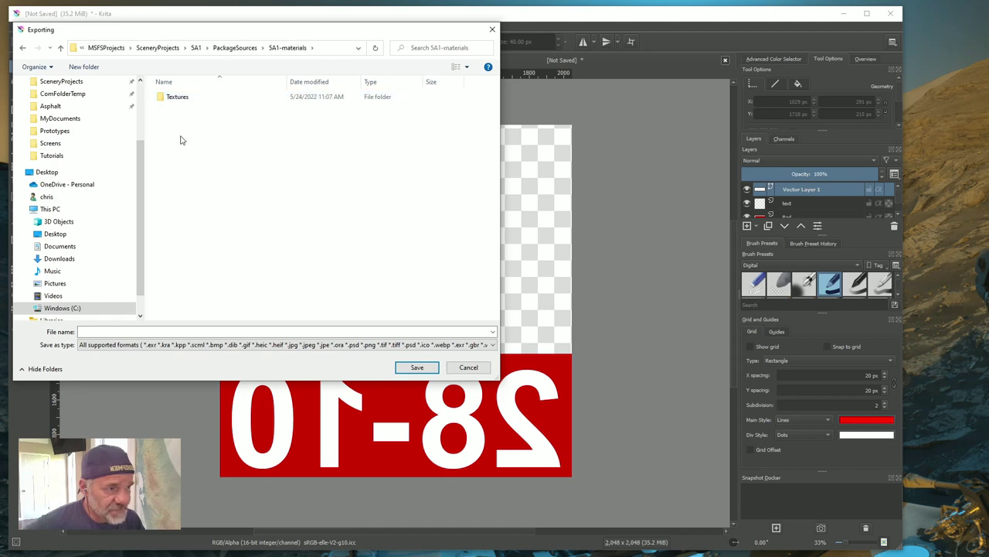
double_click(177, 98)
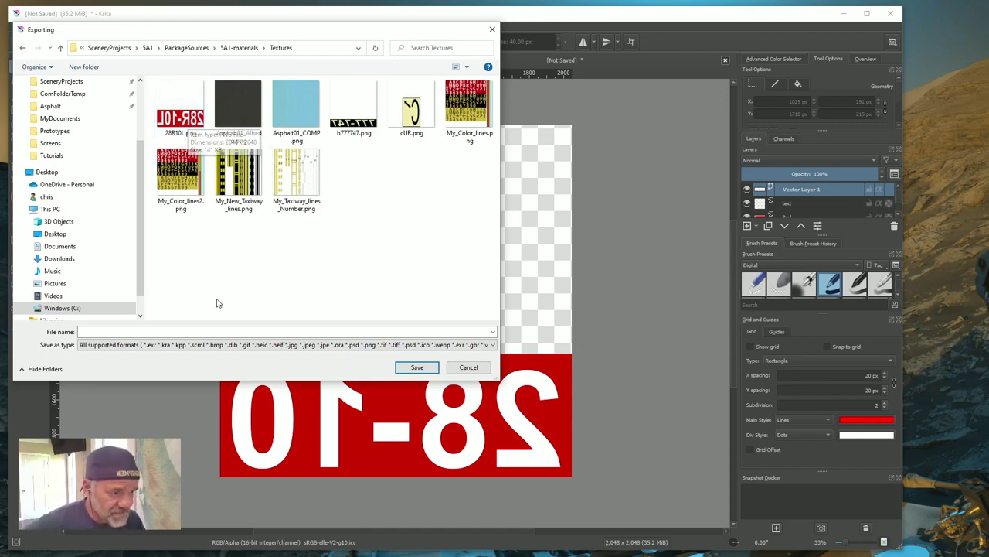
left_click(91, 331)
type("r")
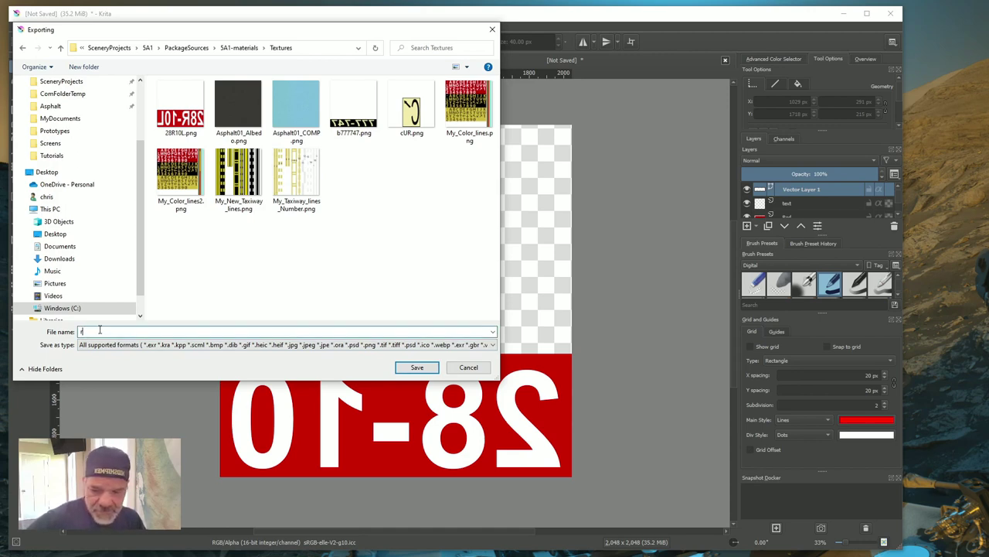
type("w2")
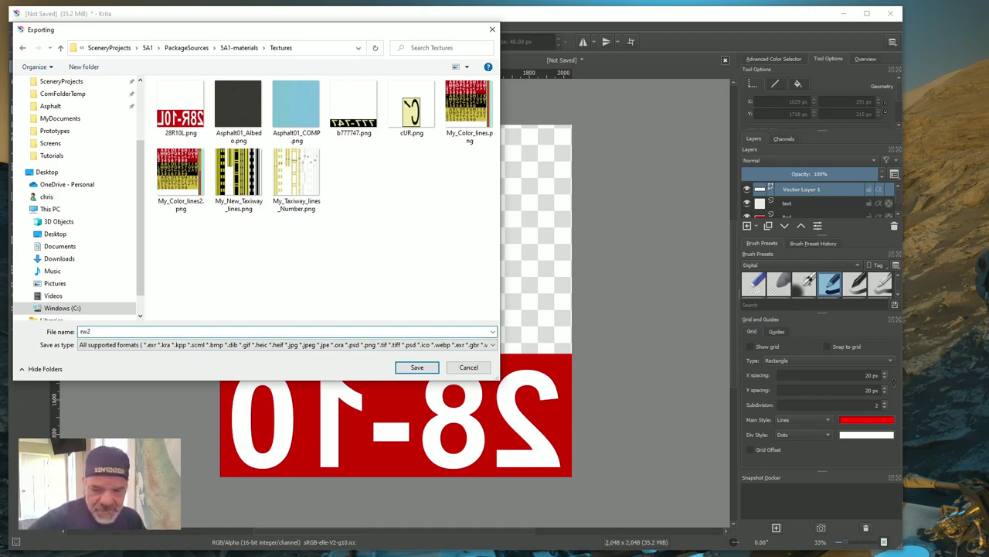
type("8-1")
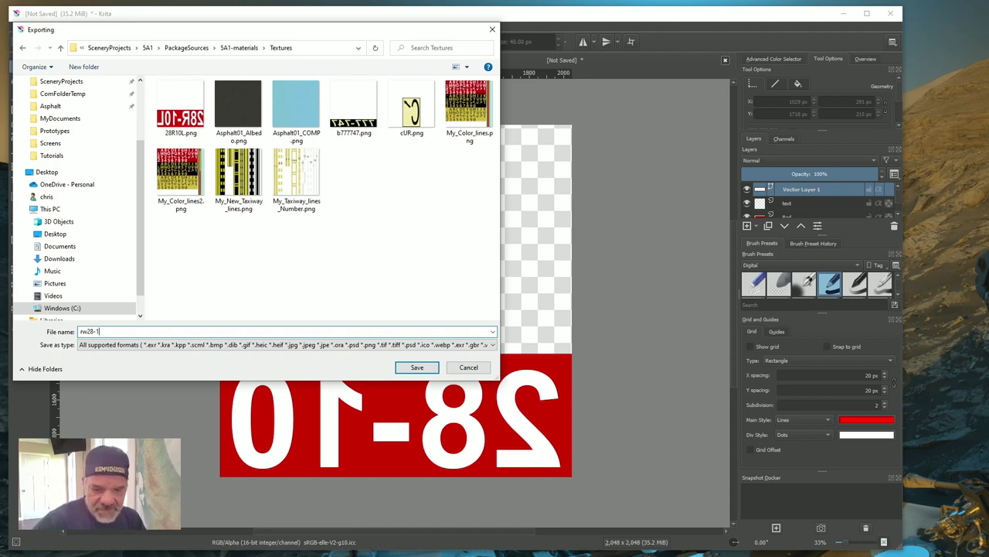
type("0")
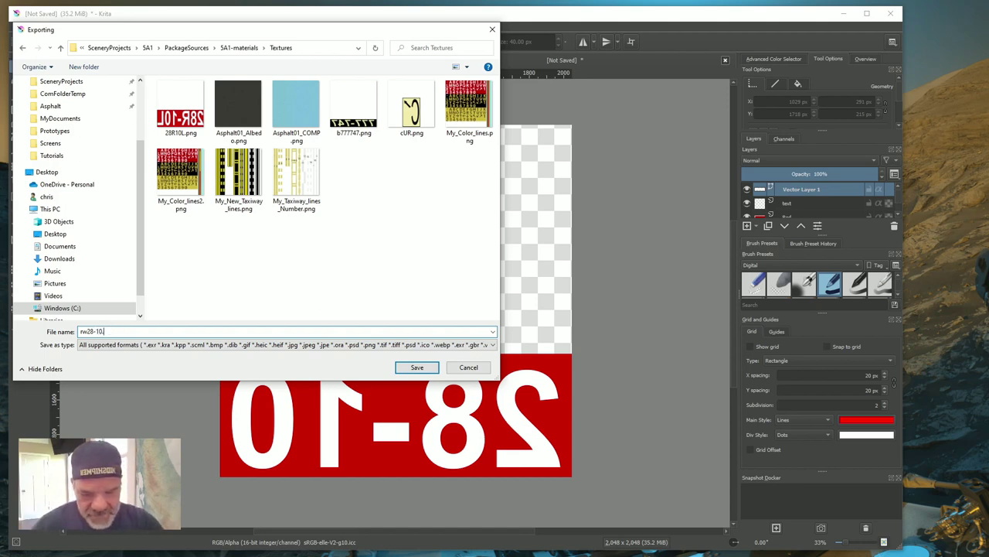
type(".png")
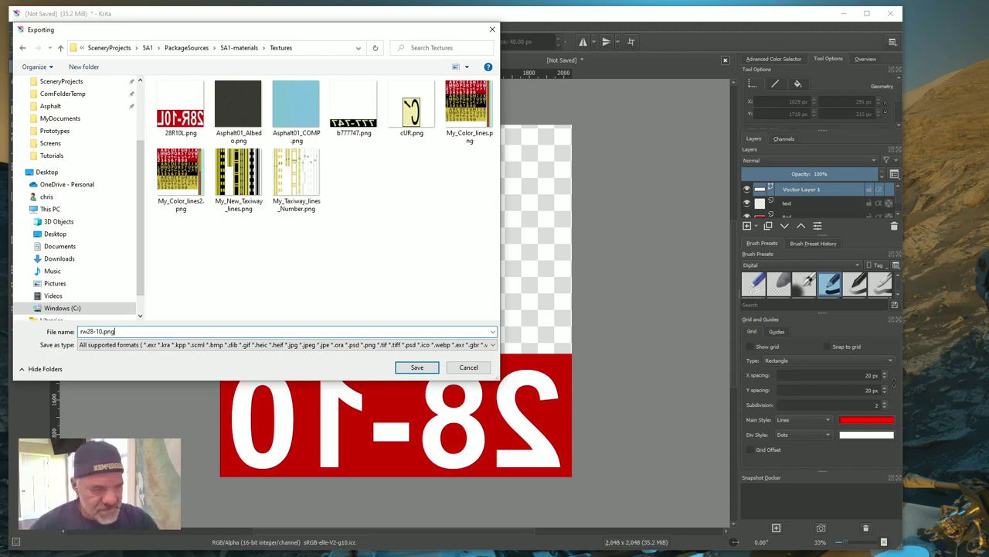
Export the mirrored 28-10 sign as PNG, keeping the default PNG options
key("Return")
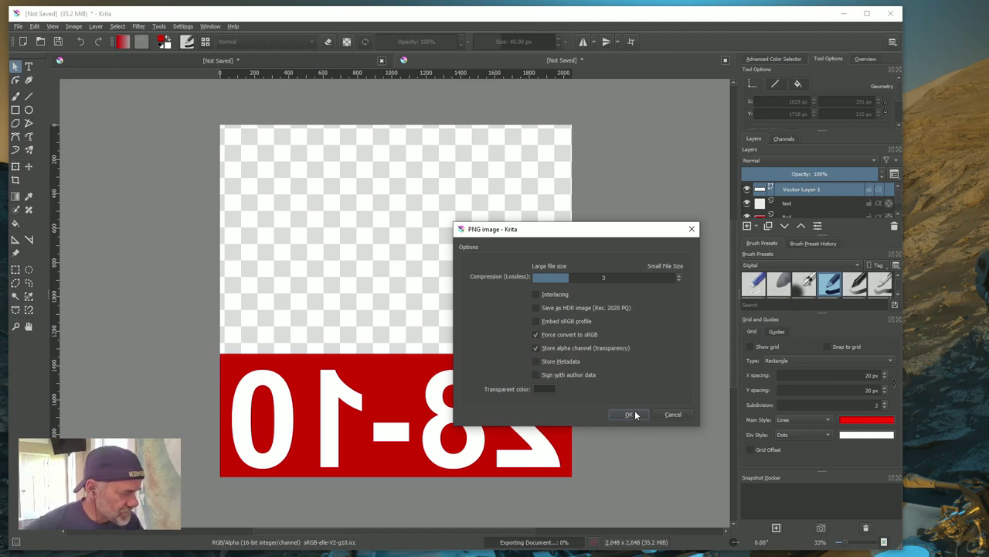
left_click(632, 414)
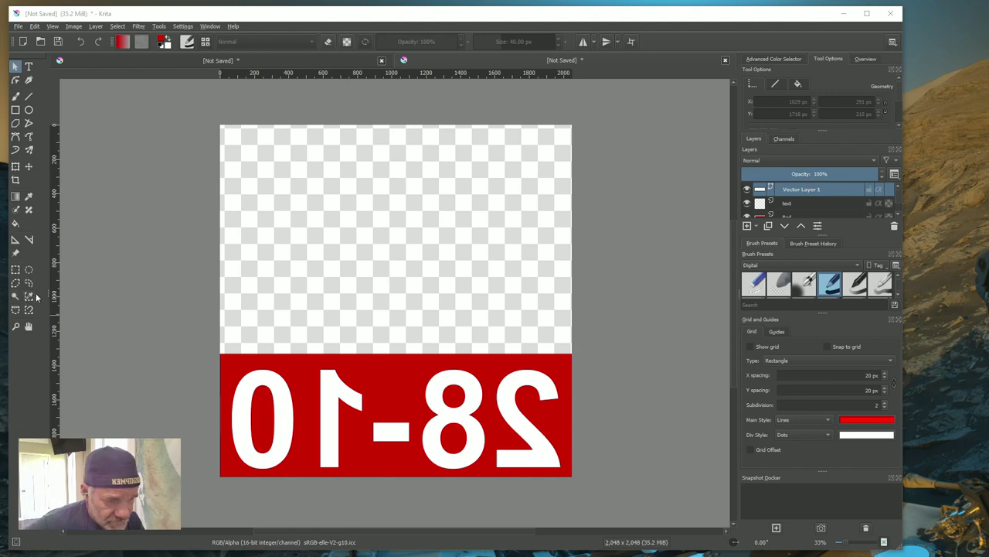
Select the Color Picker and confirm the Grid's Main Style red is #ff0000 without changing it
left_click(28, 195)
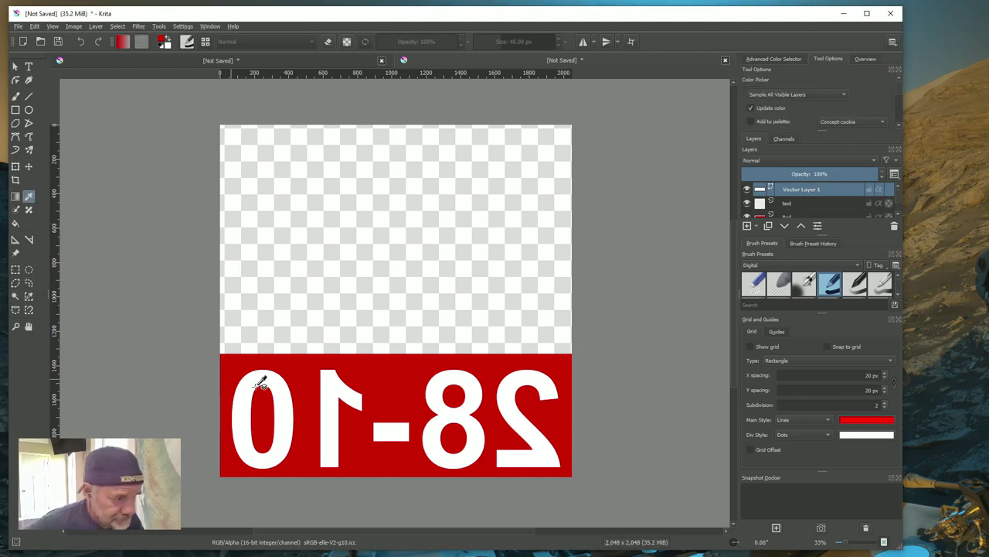
left_click(866, 420)
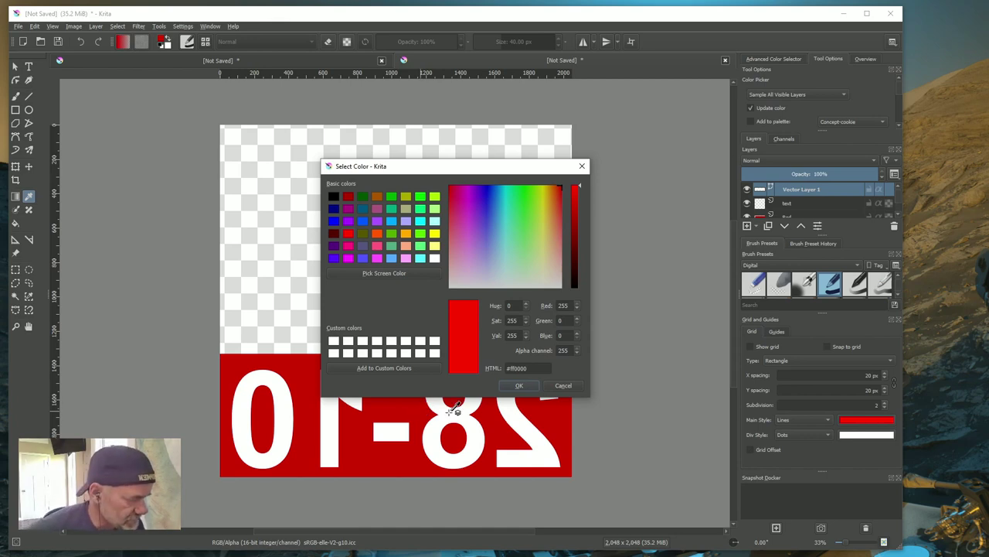
left_click(563, 387)
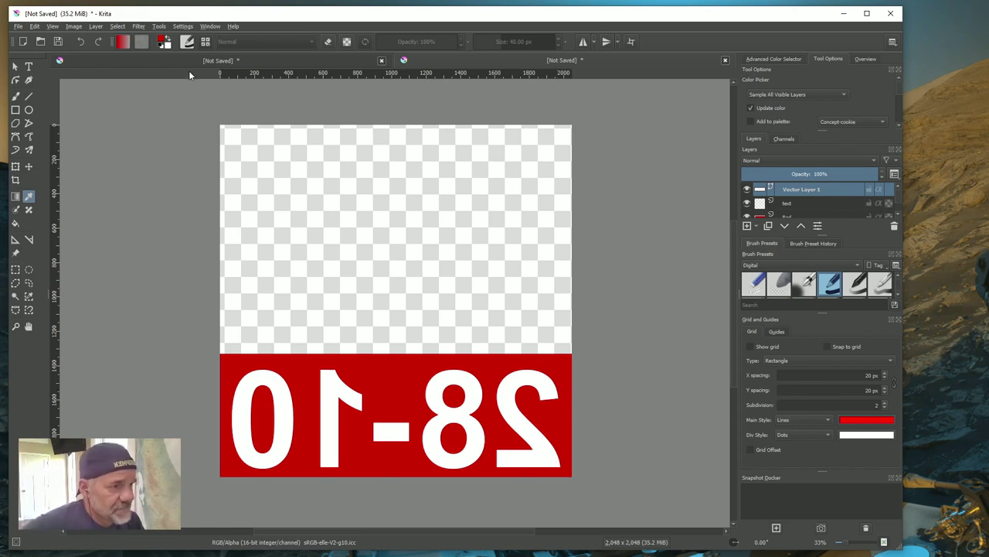
Show the Color-Safe palette document, then bring the Transpo Airfield Markings page to the front
left_click(230, 60)
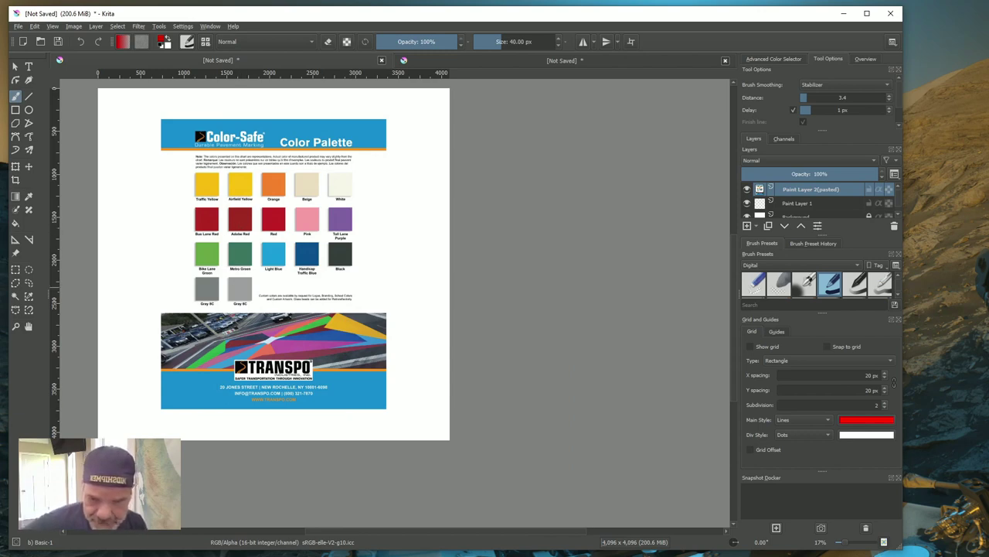
key("alt+Tab")
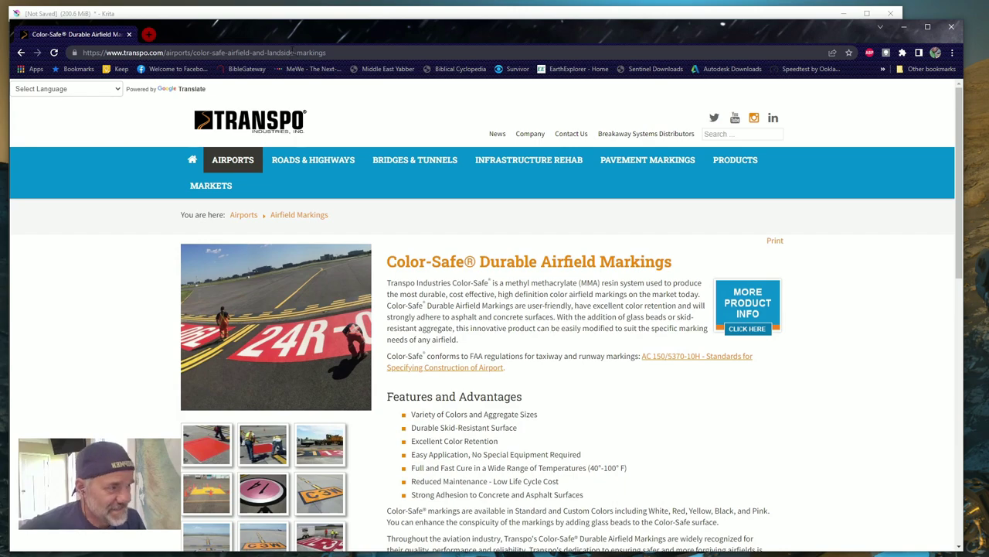
Open the Color-Safe Color Palette_2020 download from Download Resources, then minimize Chrome
mouse_move(301, 179)
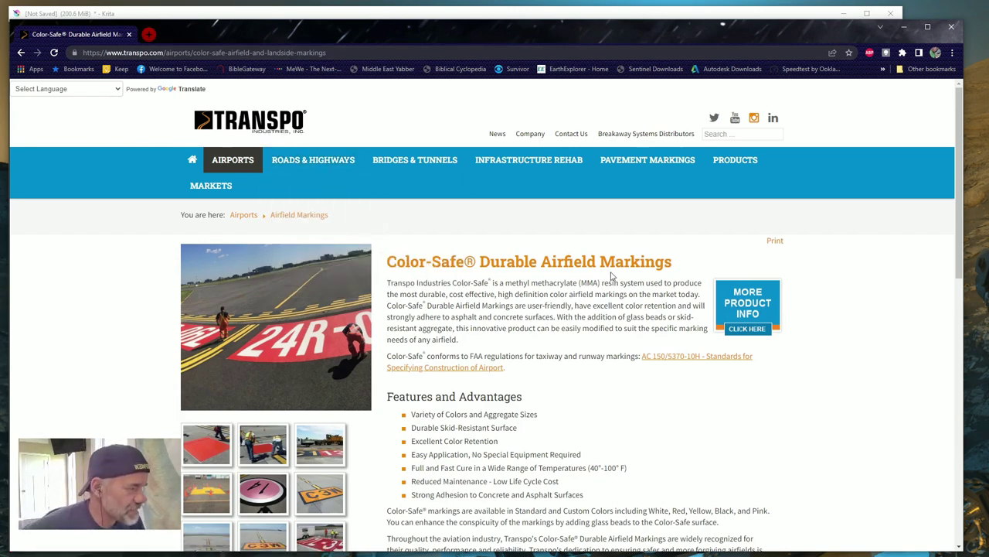
scroll(841, 369, "down", 4)
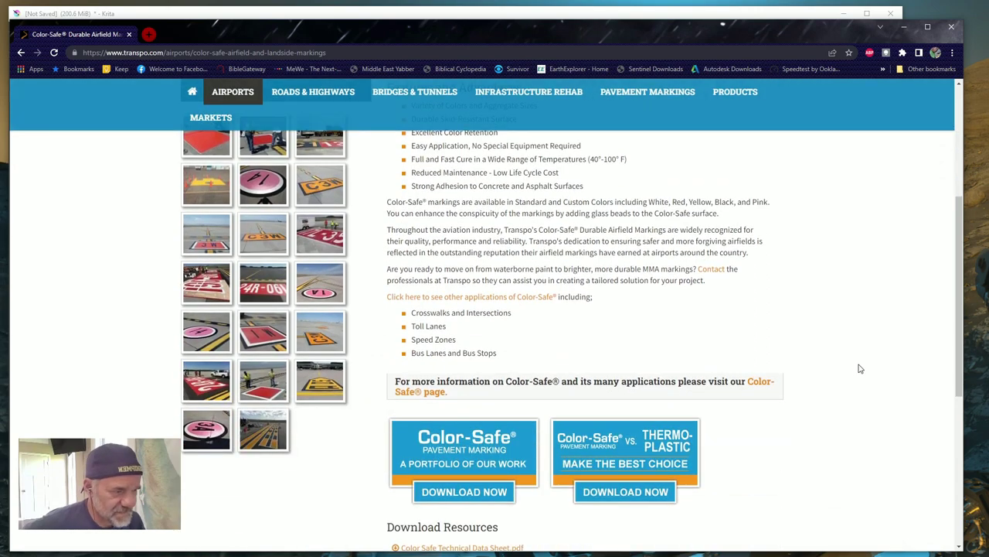
scroll(860, 369, "up", 1)
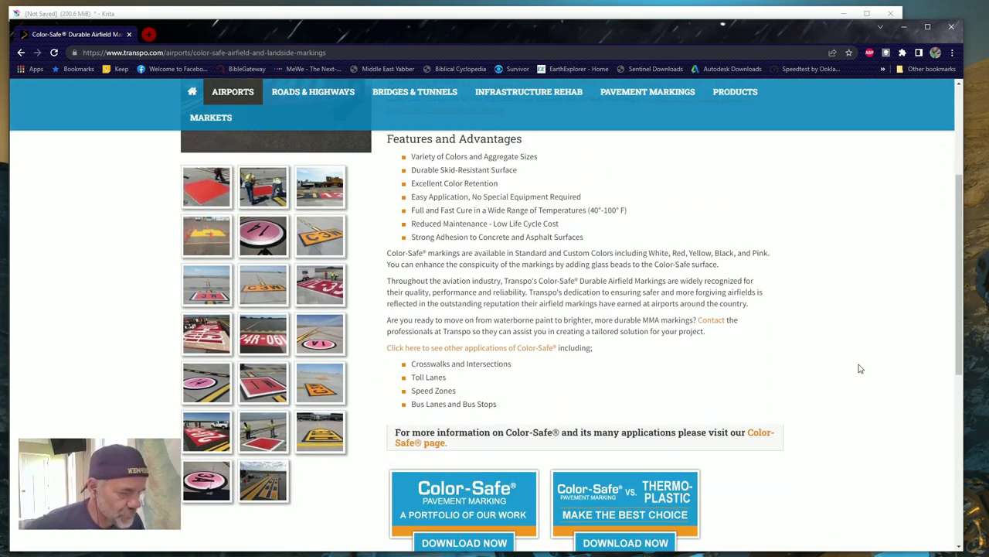
scroll(861, 368, "up", 4)
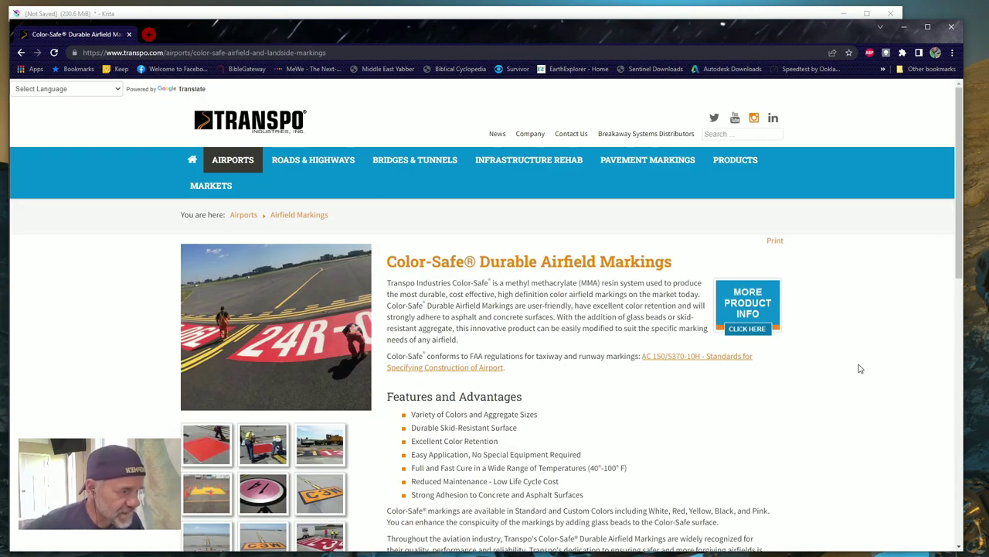
scroll(860, 368, "down", 3)
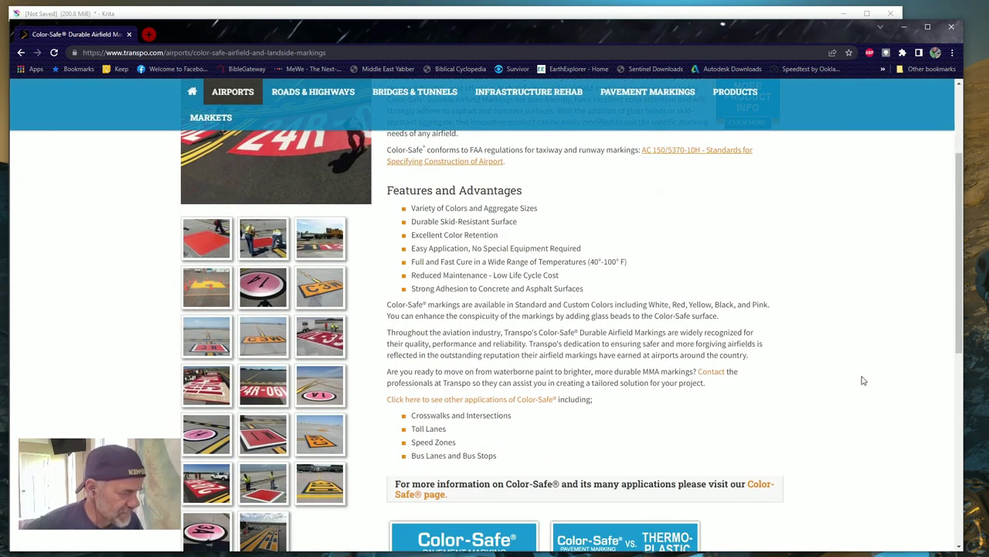
scroll(858, 375, "down", 5)
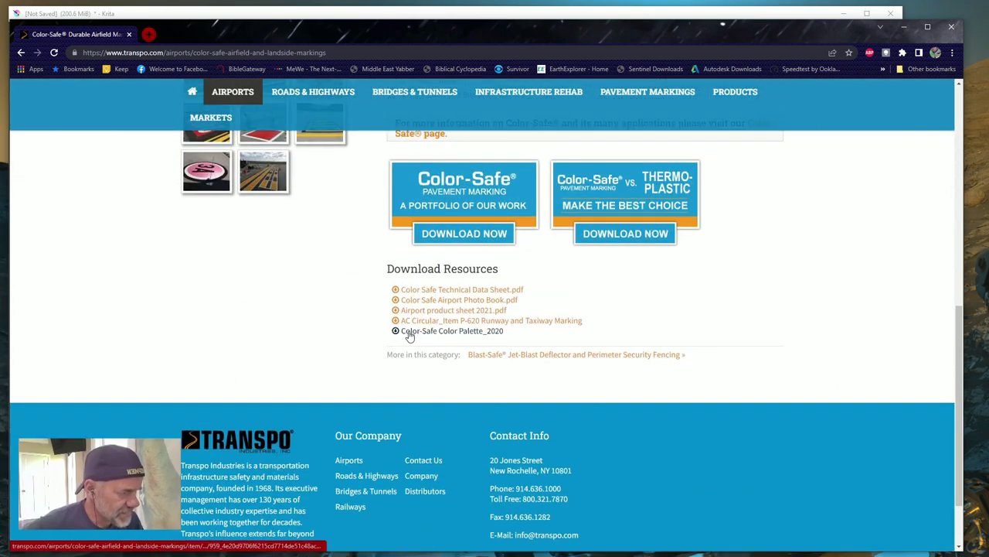
left_click(461, 337)
scroll(591, 319, "up", 3)
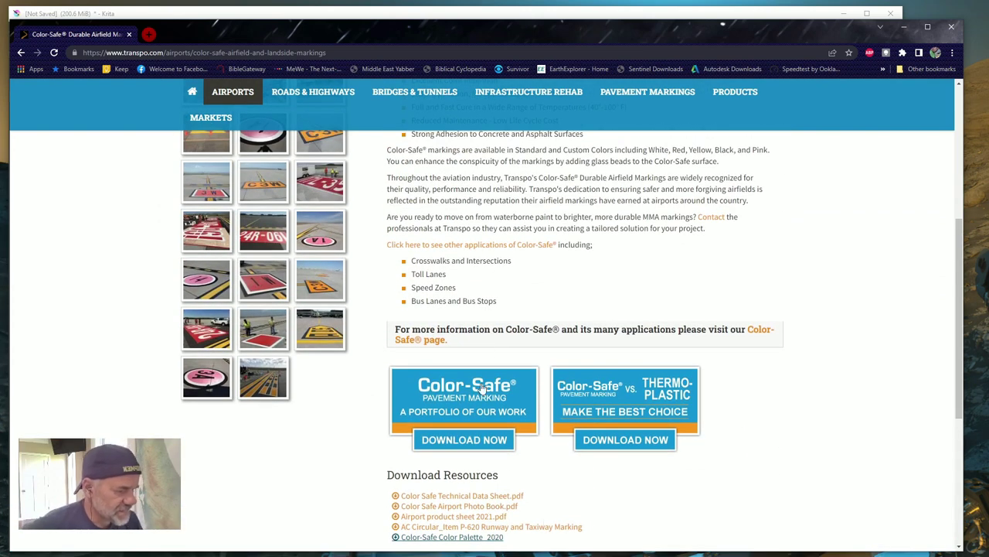
left_click(906, 30)
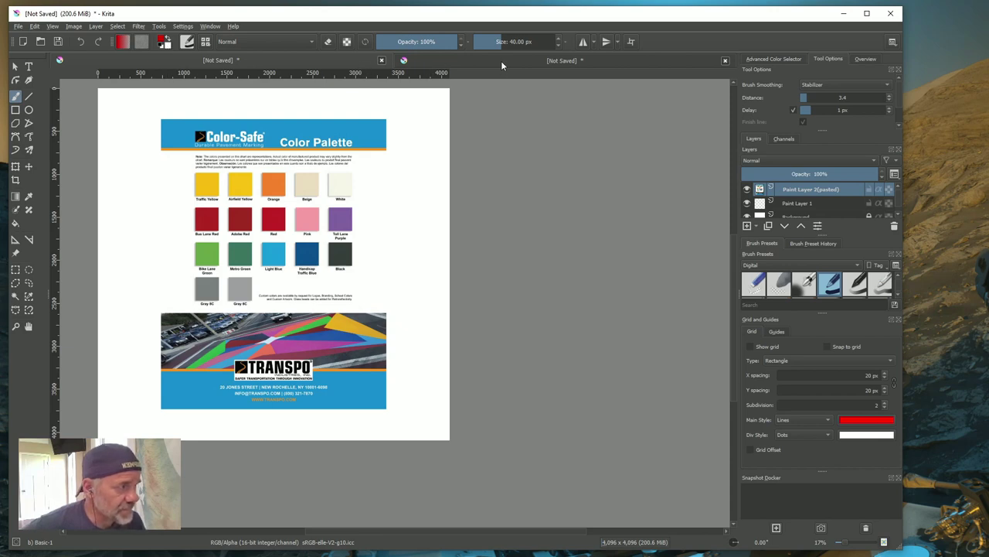
Zoom the palette to 33%, sample its Red swatch, and return to the 28-10 document
left_click(475, 62)
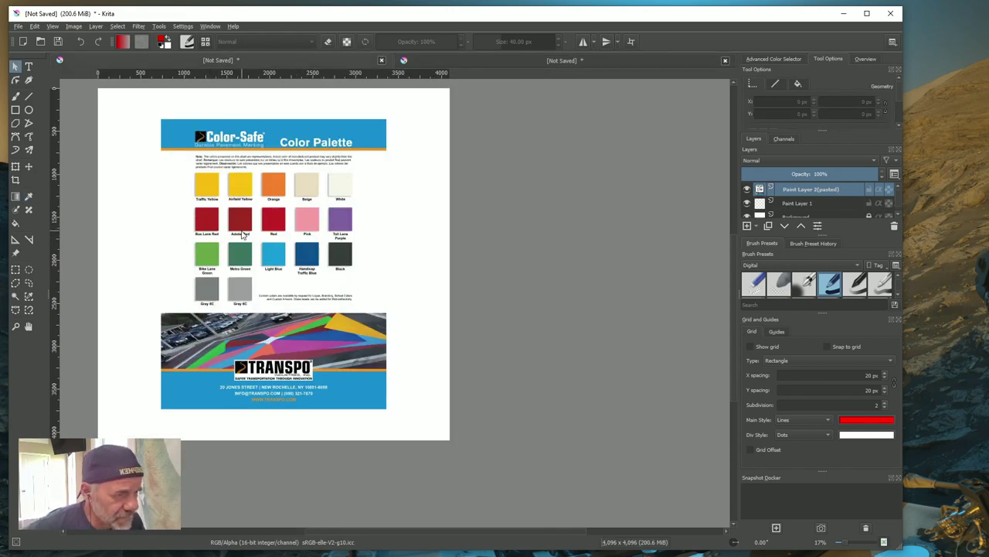
scroll(182, 218, "up", 2, "ctrl")
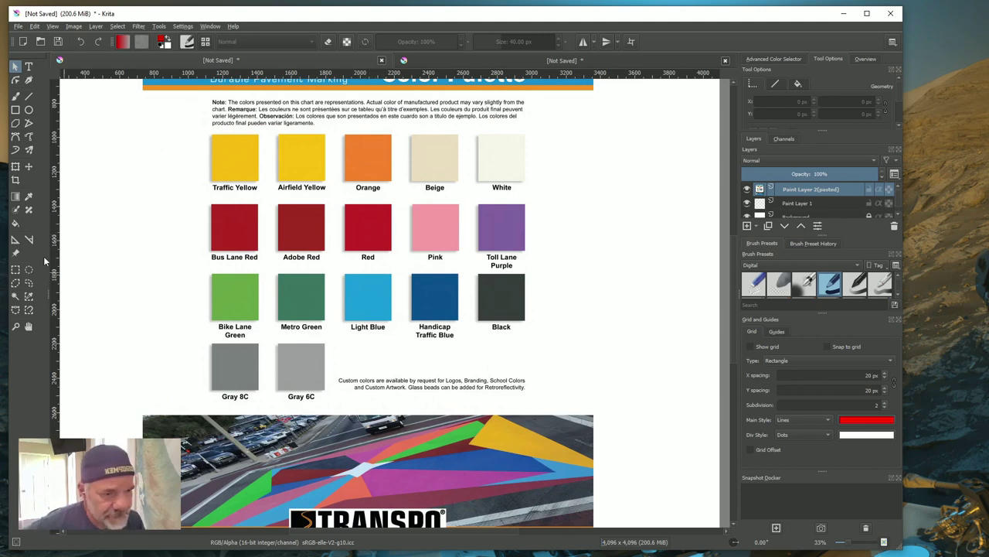
left_click(29, 198)
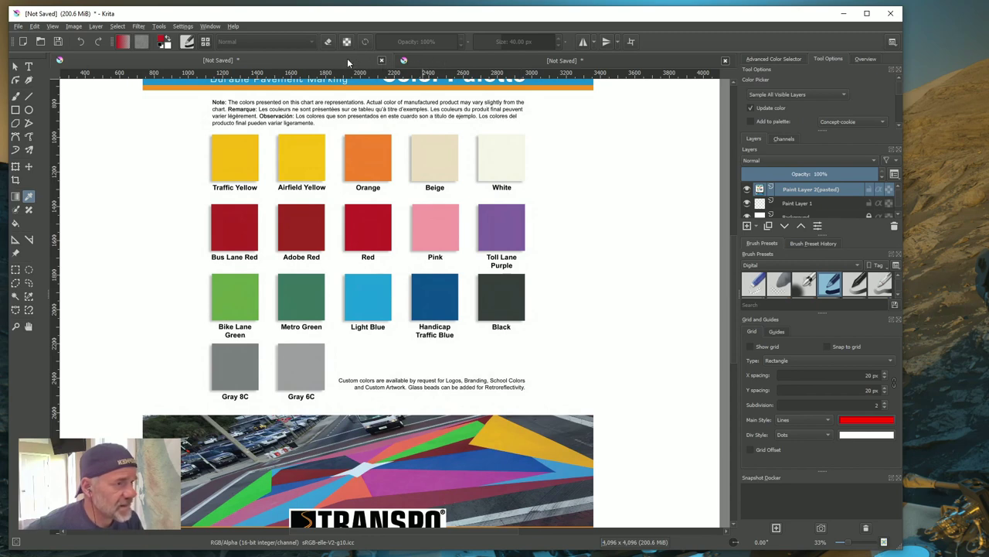
left_click(451, 62)
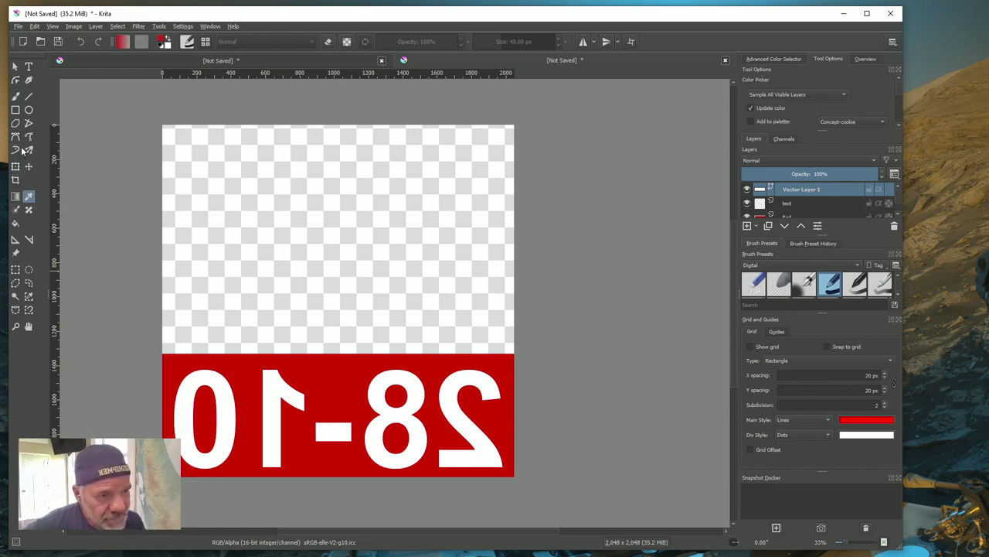
Draw a palette-red rectangle above the sign's red band, then return to the palette document
left_click(15, 110)
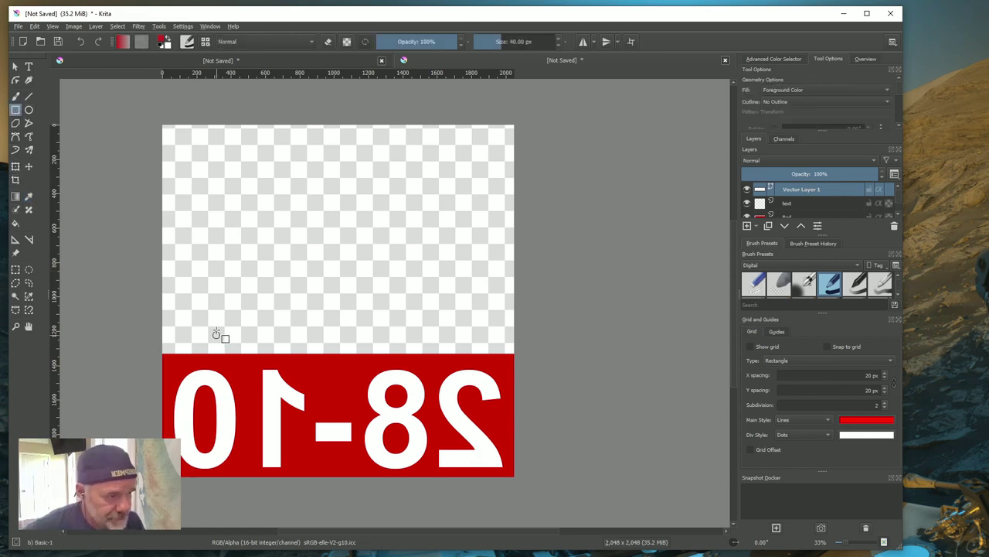
left_click_drag(205, 320, 472, 201)
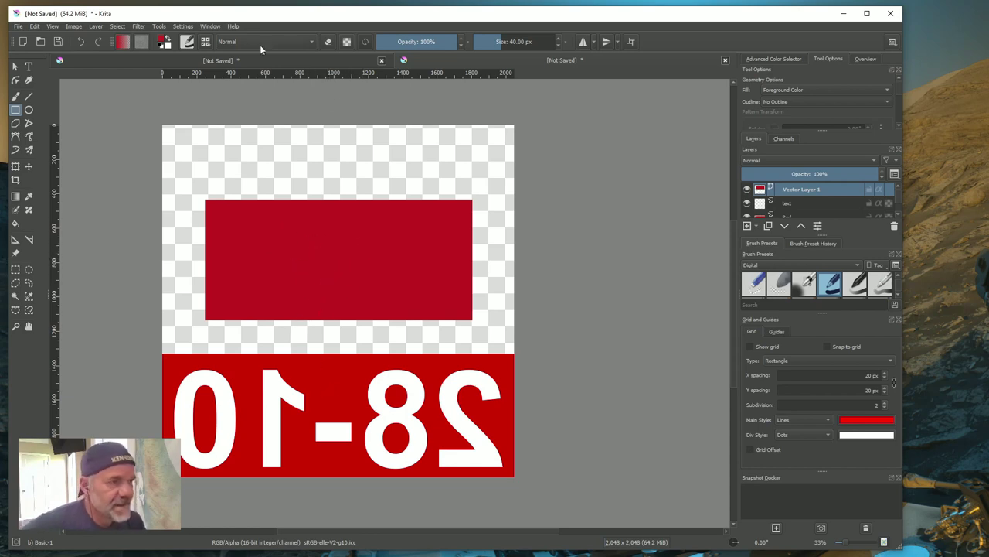
left_click(307, 62)
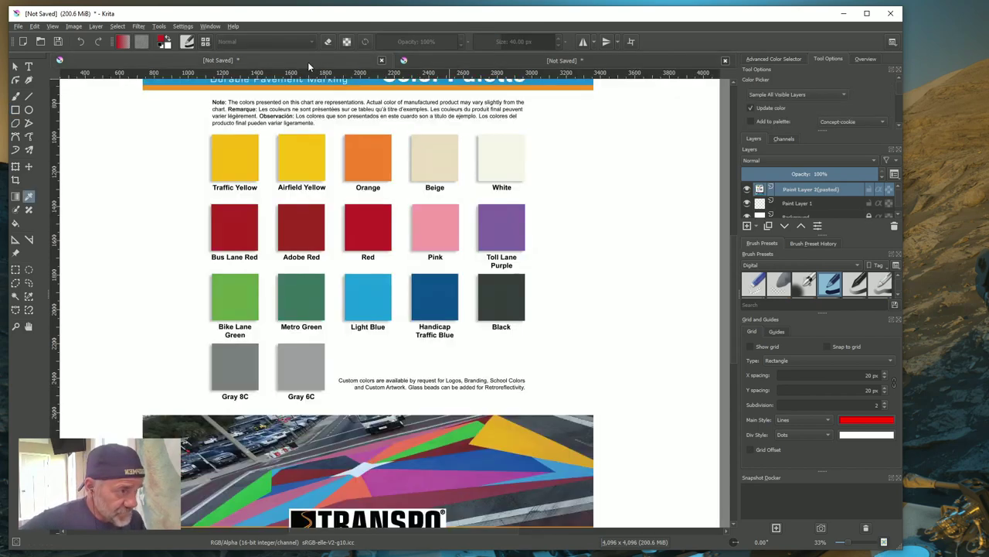
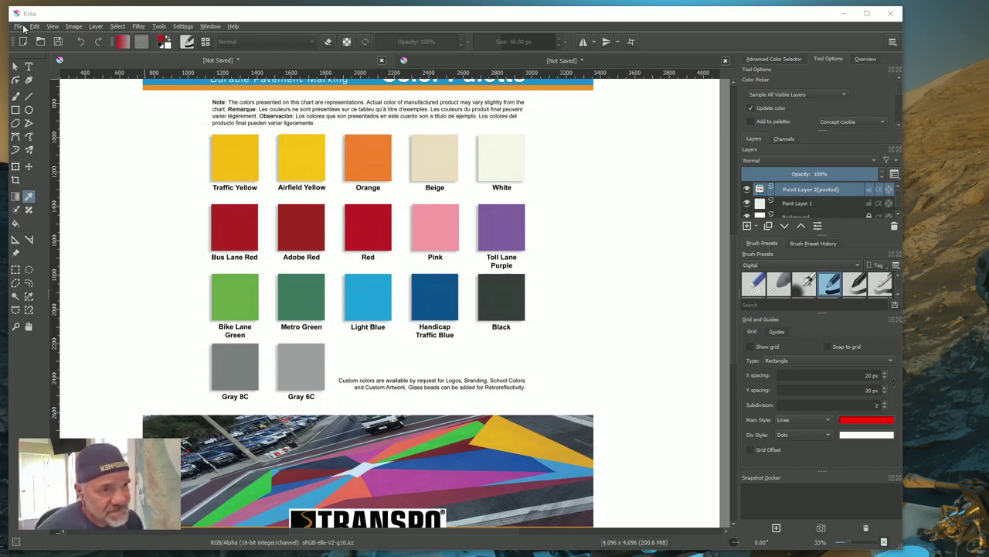
Start opening an image in Krita and browse to MSFSProjects > CustomMaterials
left_click(18, 26)
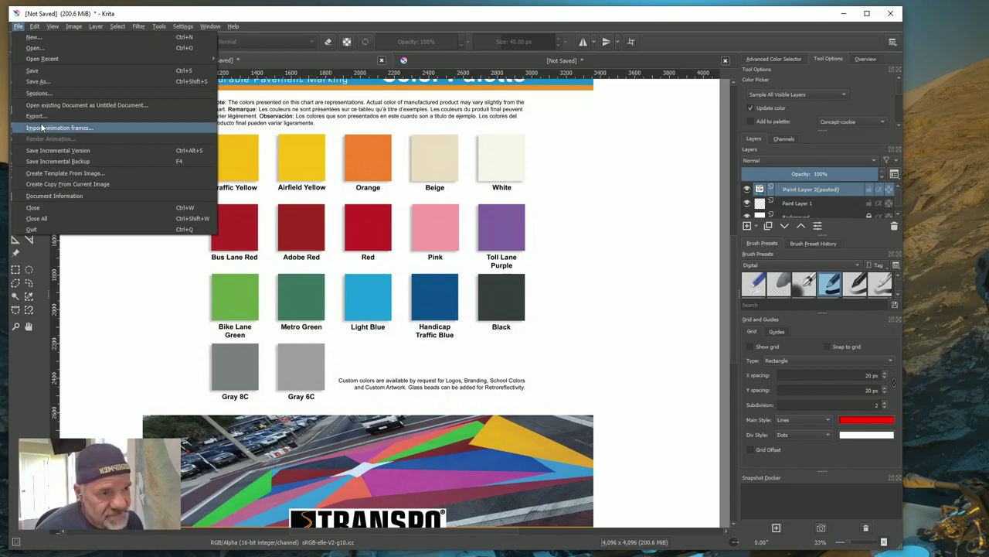
left_click(45, 49)
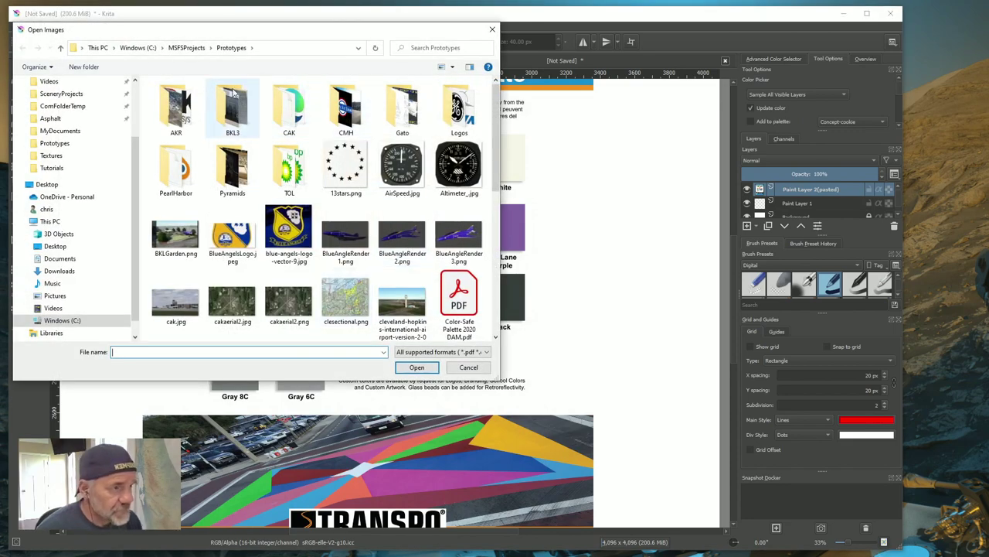
left_click(189, 48)
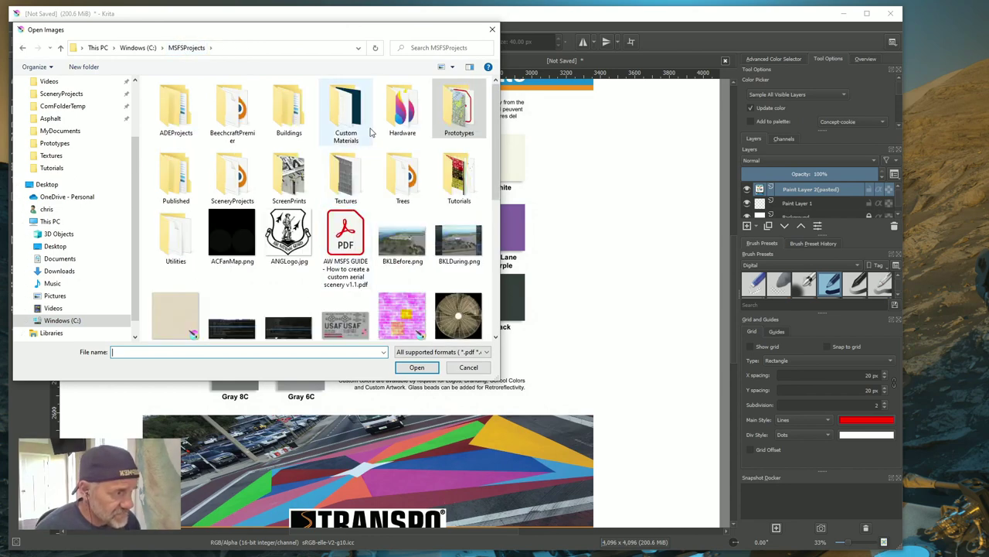
double_click(349, 116)
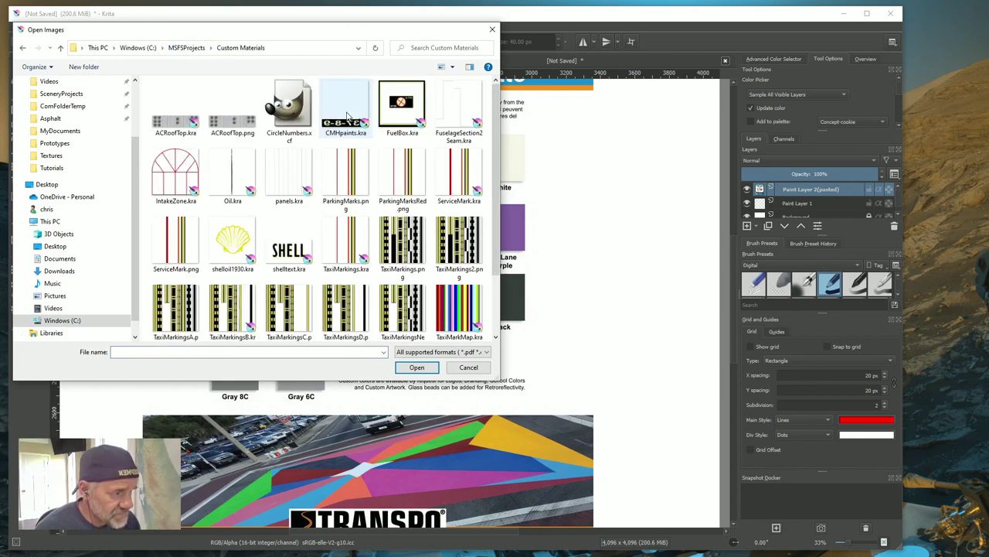
Find Oil2.png in the CustomMaterials file list and open it
scroll(495, 293, "down", 2)
scroll(494, 293, "up", 1)
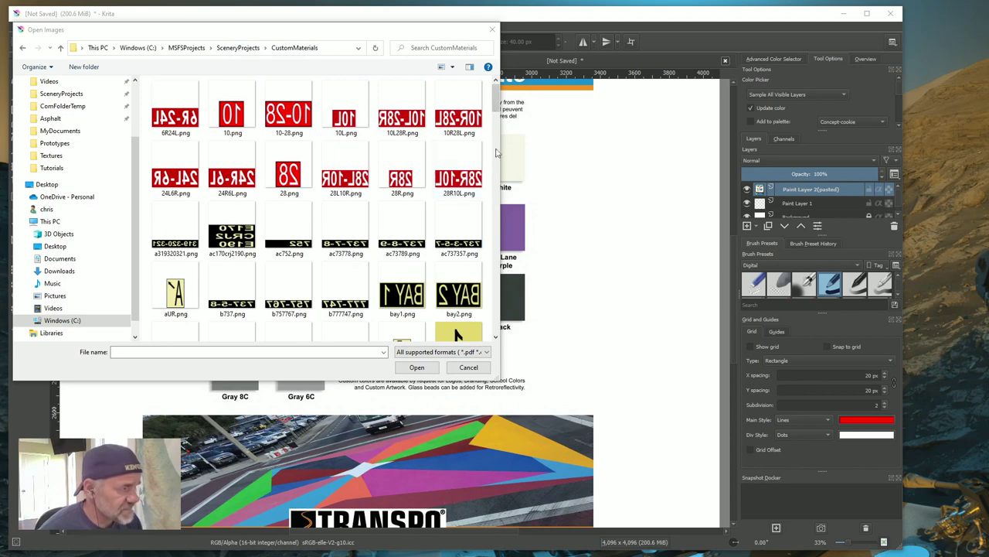
left_click_drag(497, 107, 497, 128)
scroll(377, 220, "down", 5)
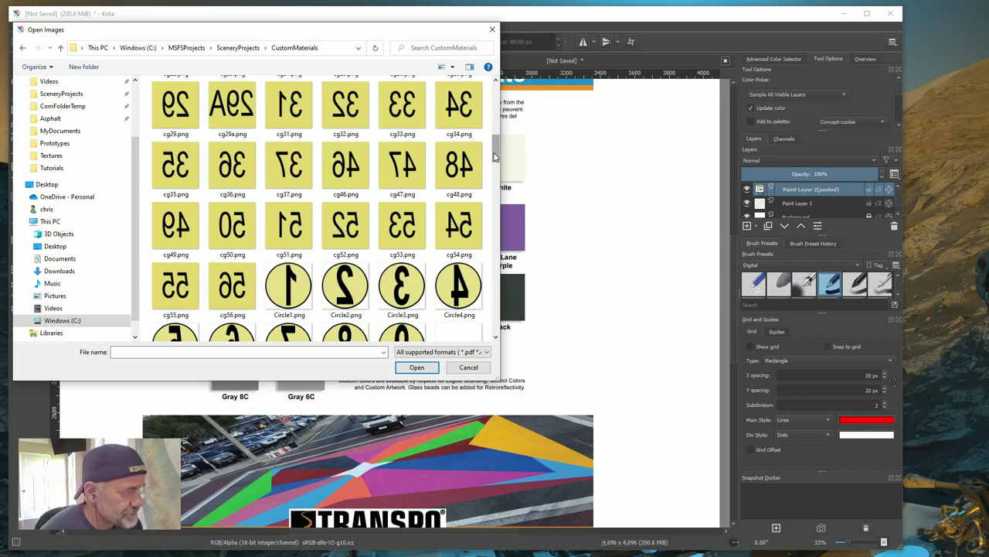
left_click_drag(495, 151, 497, 142)
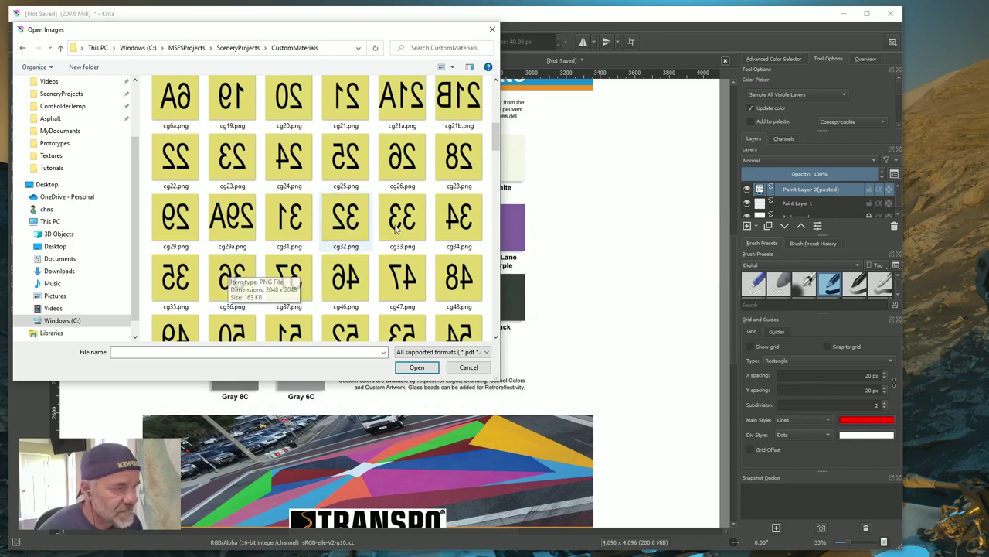
left_click_drag(496, 145, 496, 186)
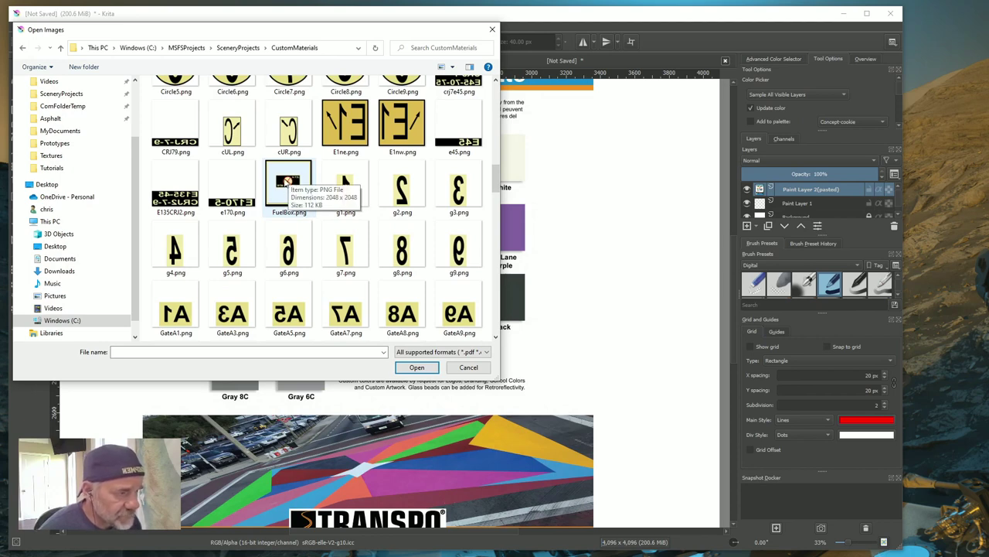
left_click_drag(496, 184, 496, 221)
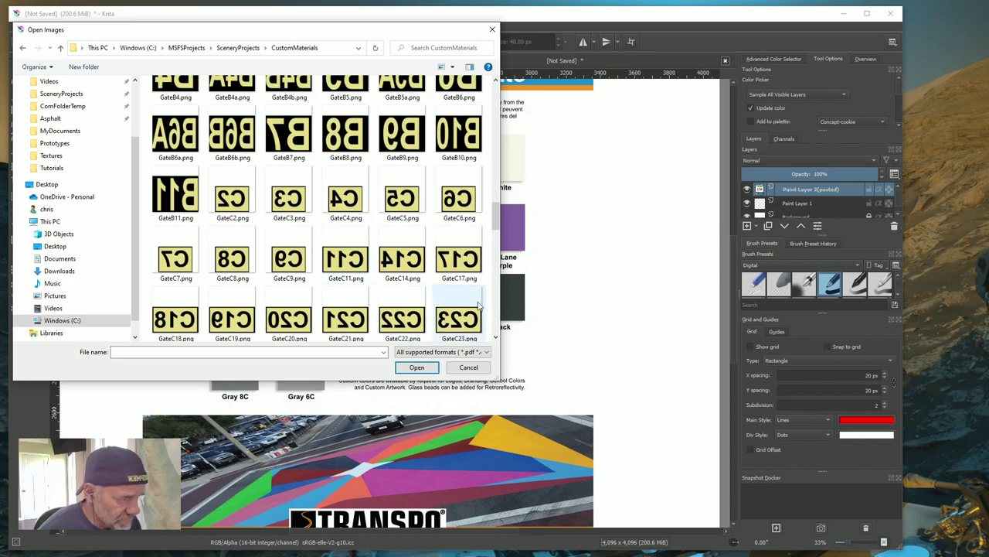
left_click_drag(497, 224, 497, 282)
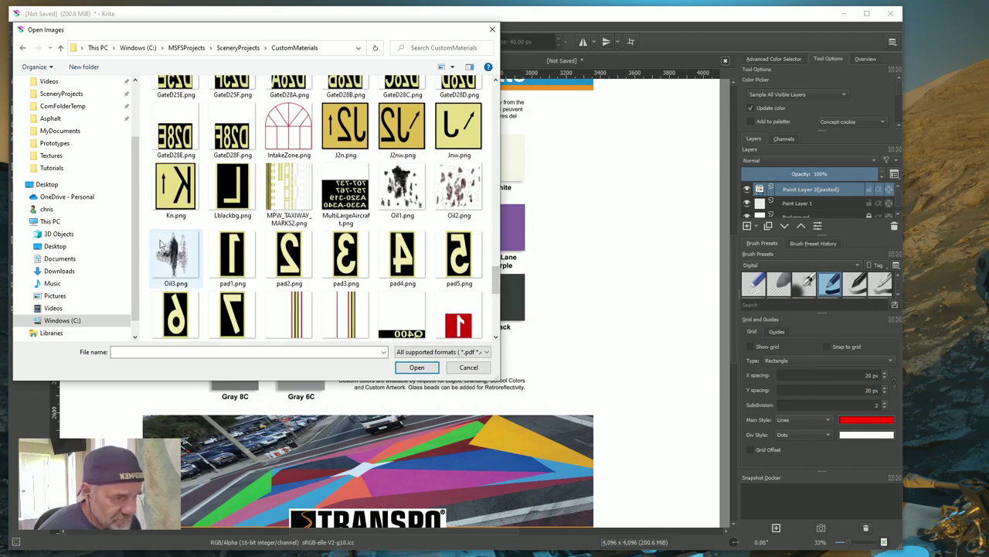
left_click(454, 196)
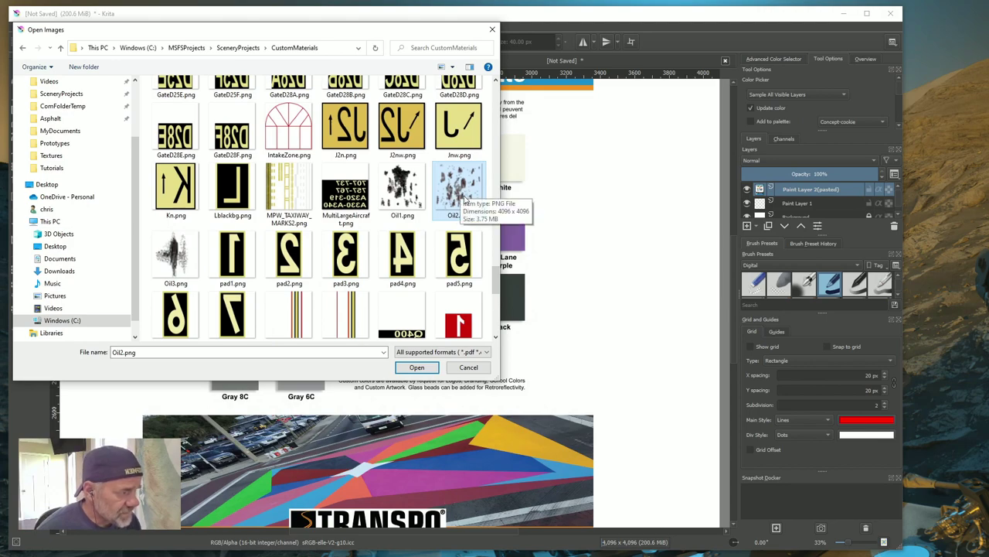
left_click(418, 368)
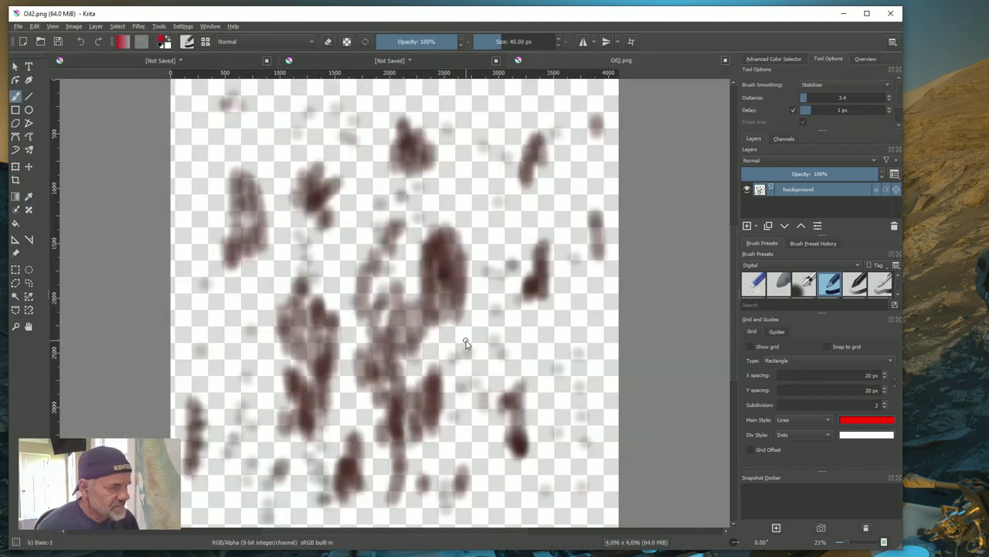
scroll(464, 340, "down", 1)
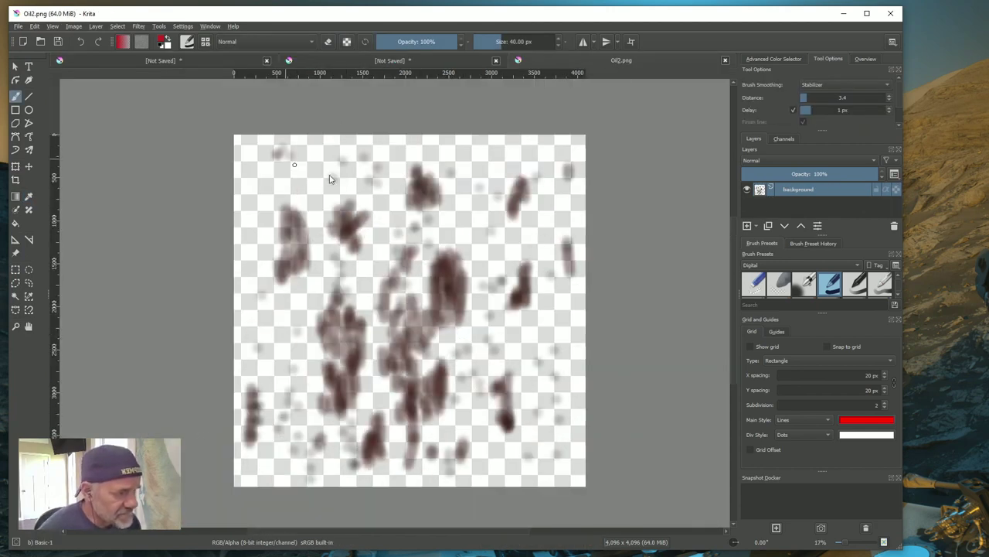
key("bracketleft")
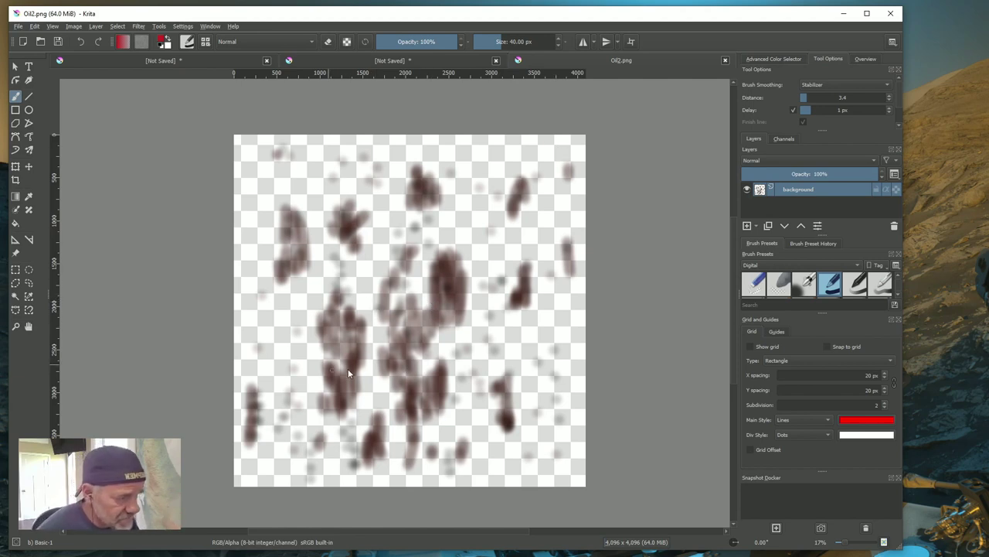
Open Skid.png from the CustomMaterials folder in Krita
left_click(18, 26)
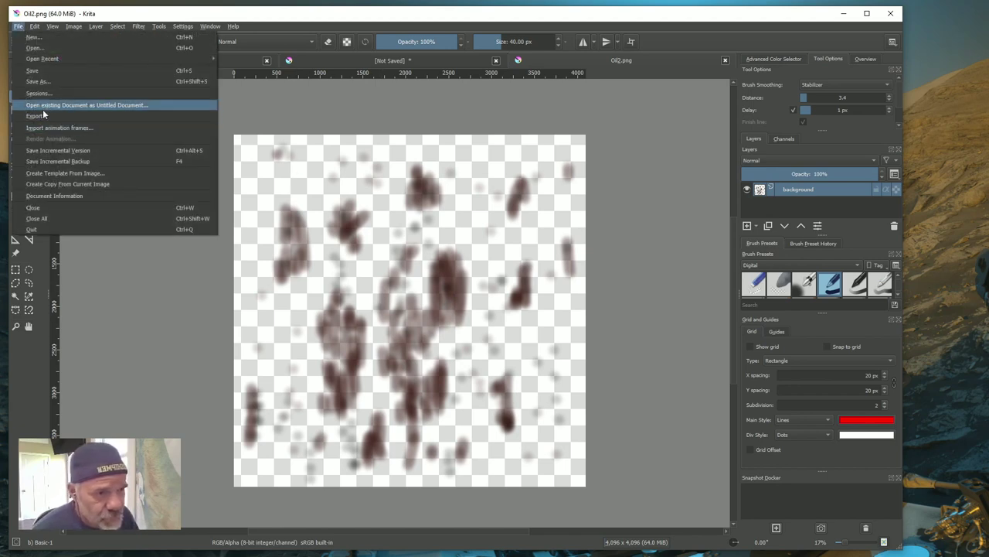
left_click(35, 48)
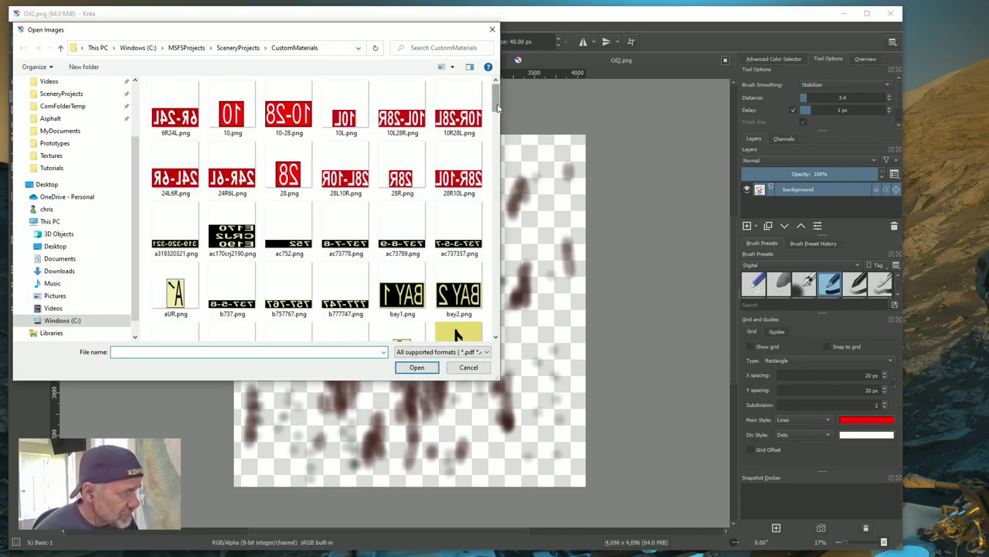
left_click_drag(495, 106, 479, 331)
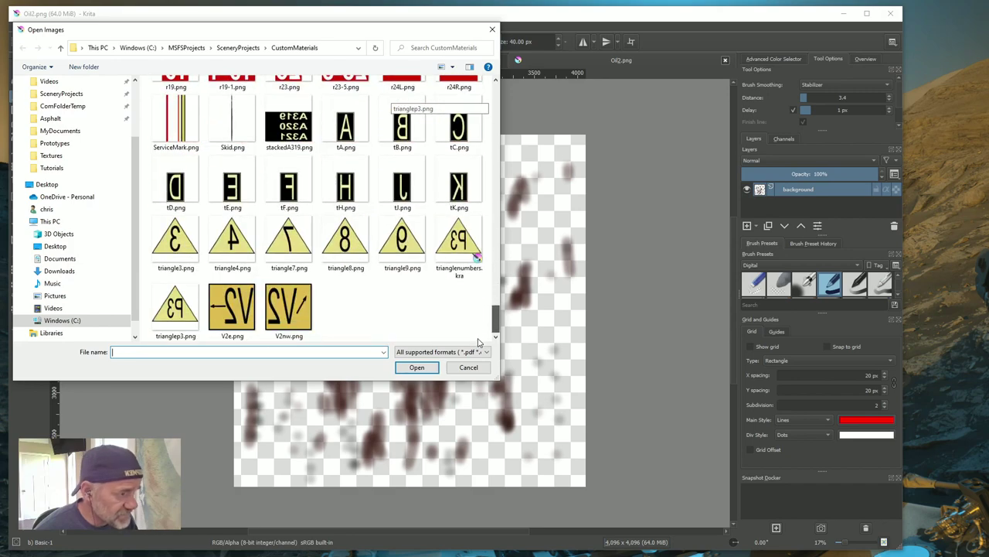
scroll(478, 336, "up", 3)
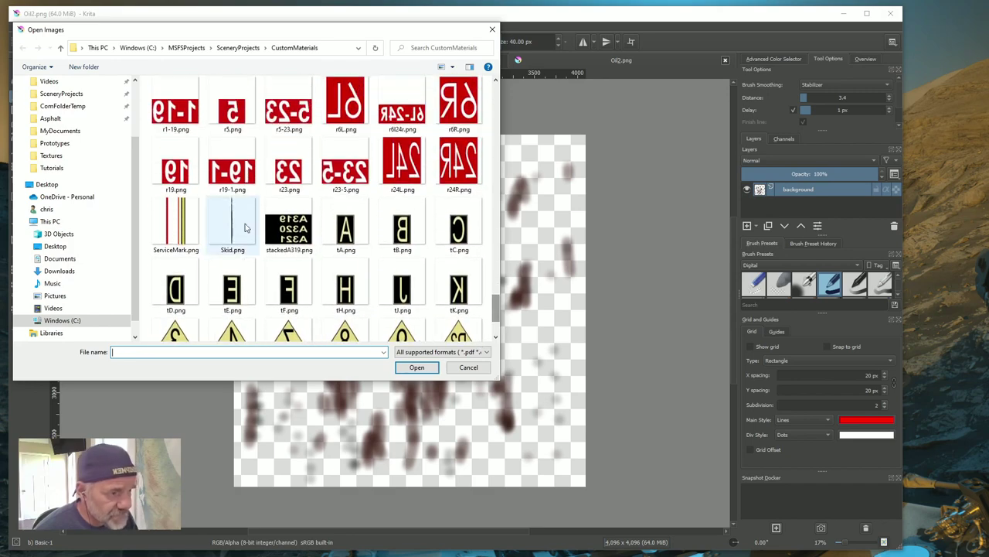
left_click(234, 222)
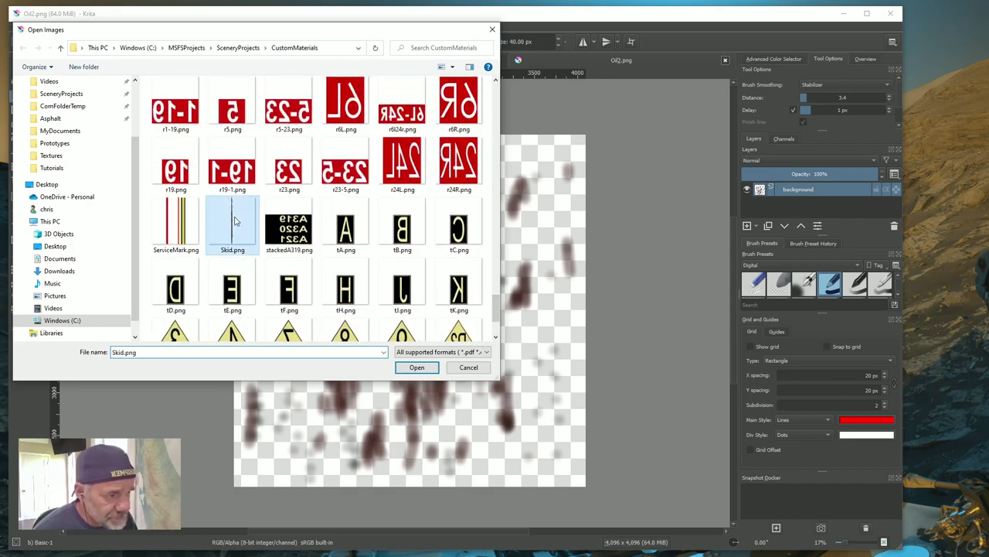
left_click(417, 368)
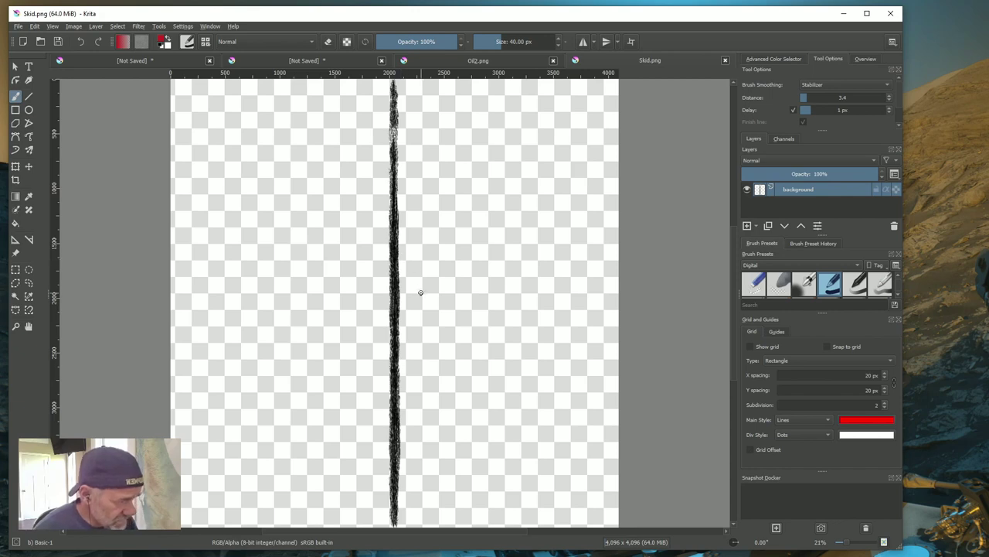
Zoom in and out on the Skid.png canvas to inspect the black skid stroke
scroll(397, 352, "up", 10)
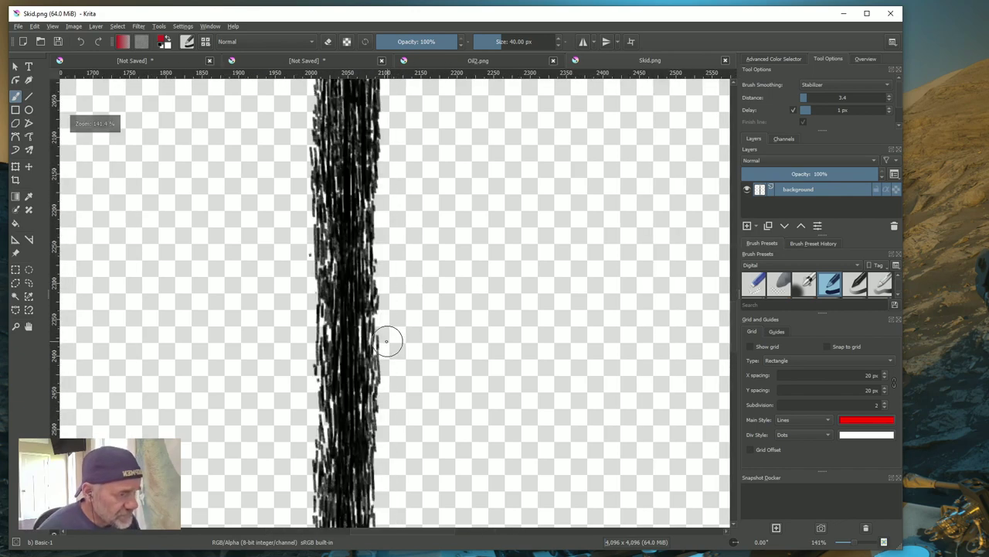
scroll(386, 339, "down", 10)
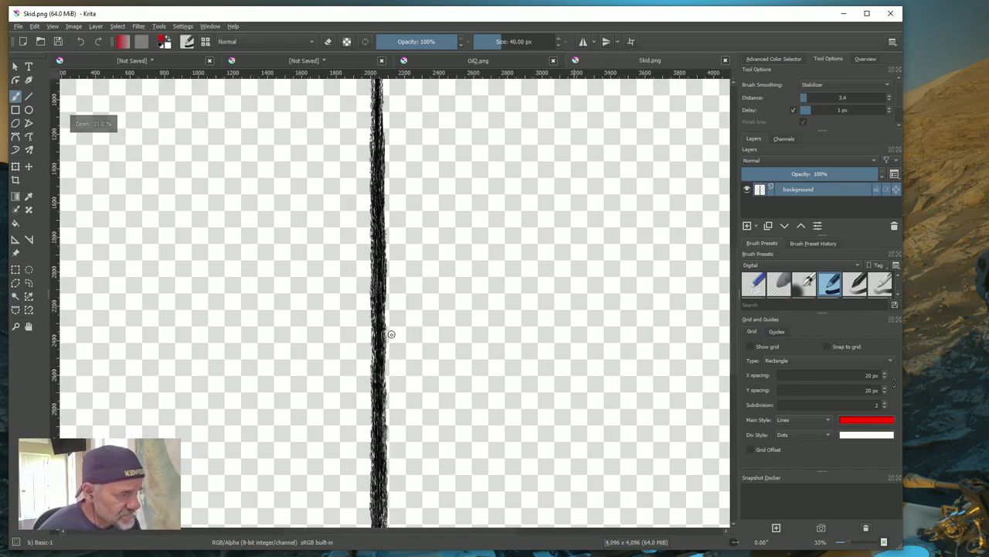
scroll(395, 331, "up", 5)
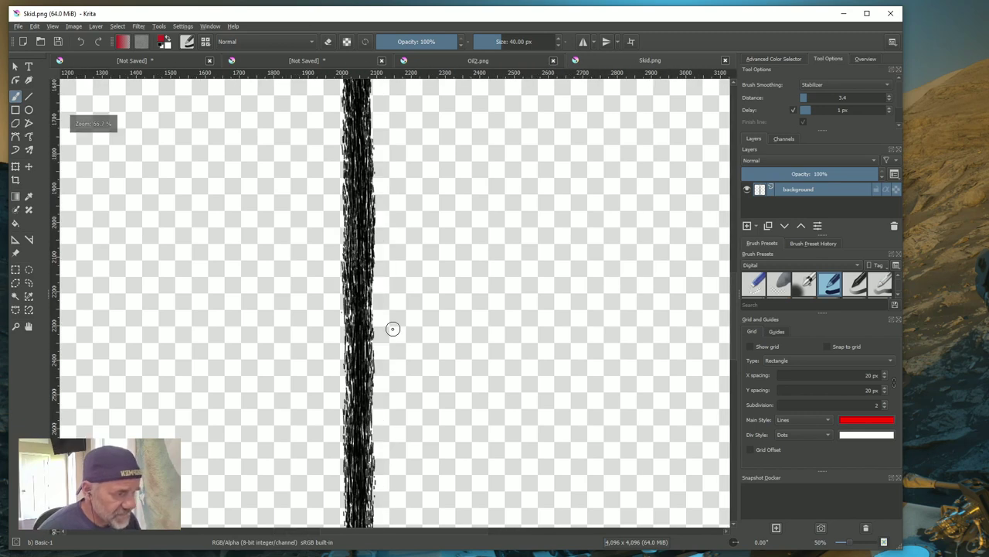
scroll(463, 348, "down", 5)
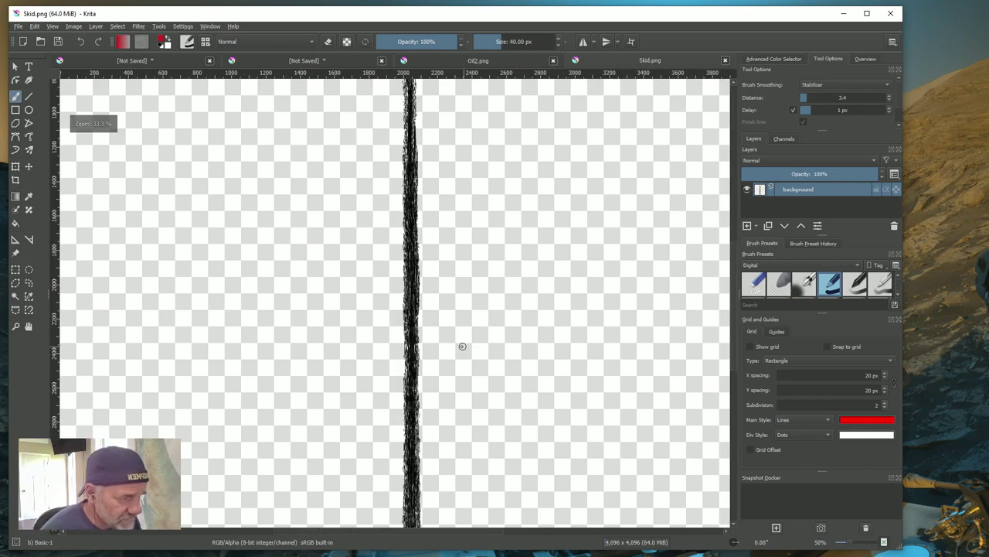
scroll(457, 331, "down", 1)
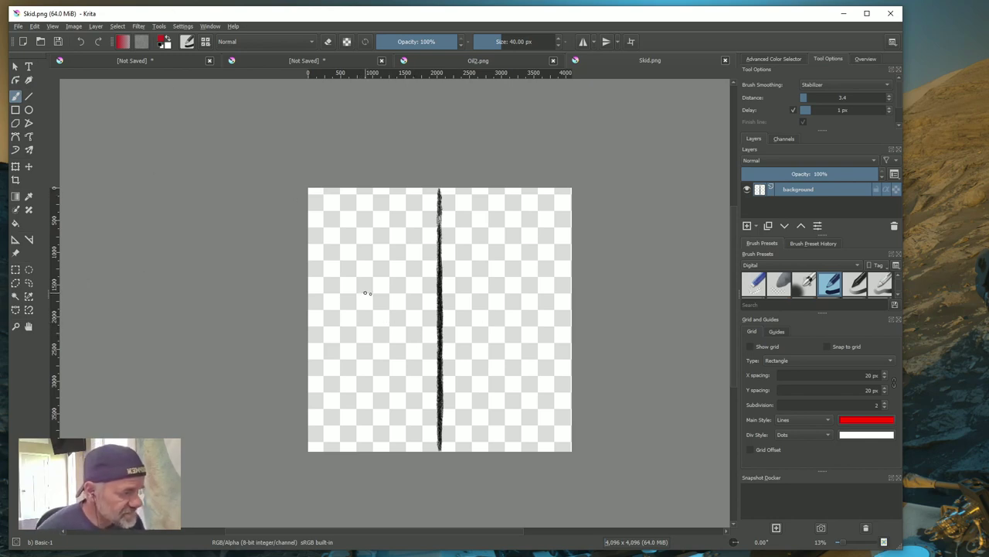
scroll(458, 262, "up", 6)
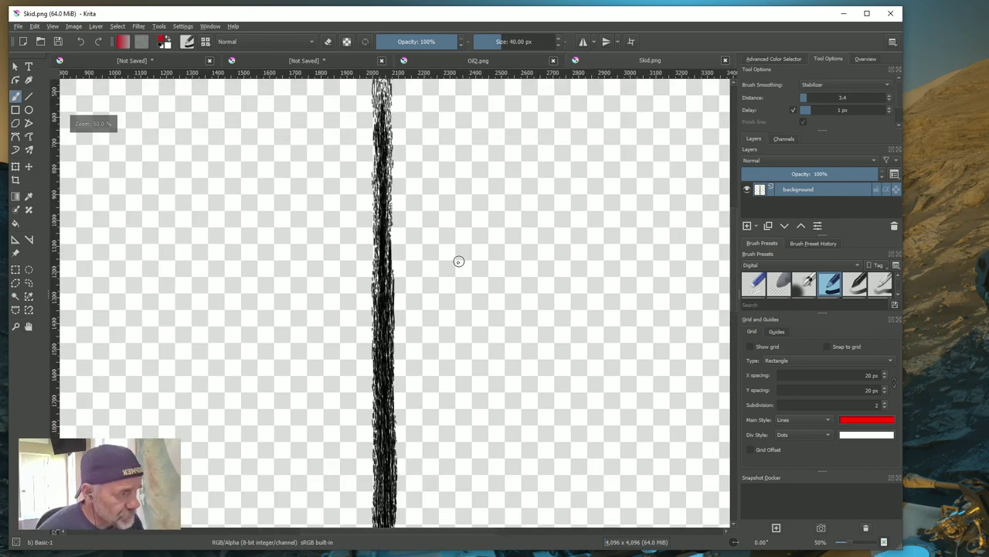
scroll(459, 262, "down", 6)
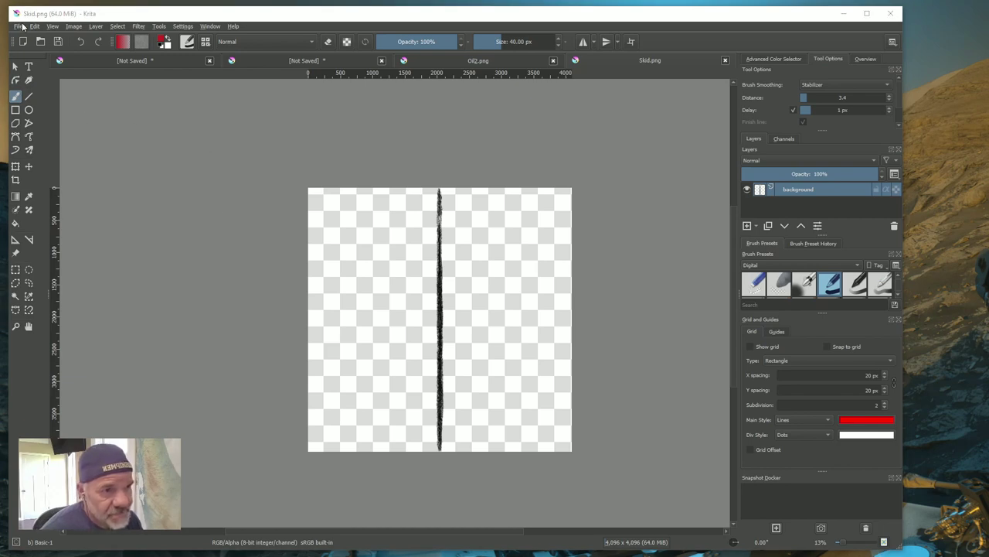
Open FuelBox.png from CustomMaterials in a new Krita tab and zoom out to see it whole
left_click(17, 28)
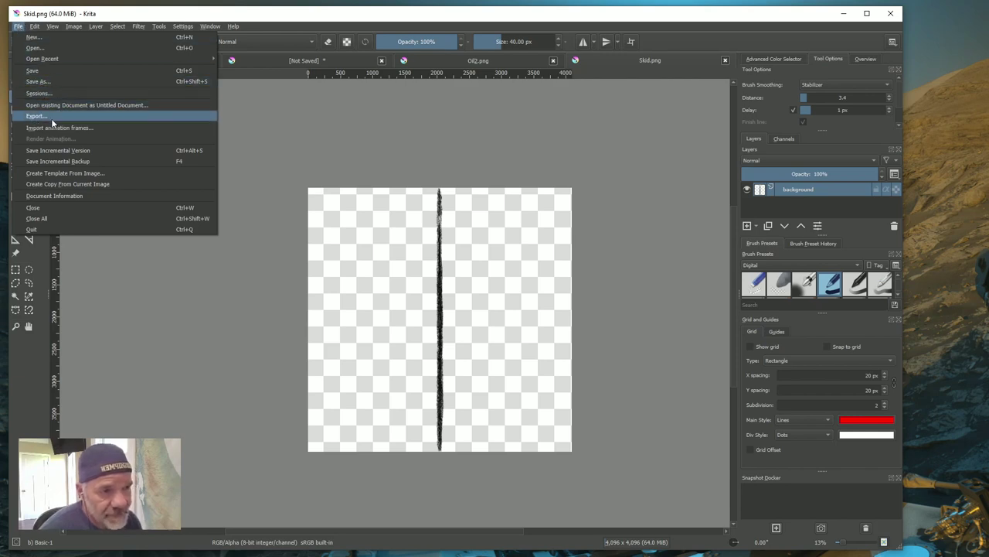
left_click(35, 50)
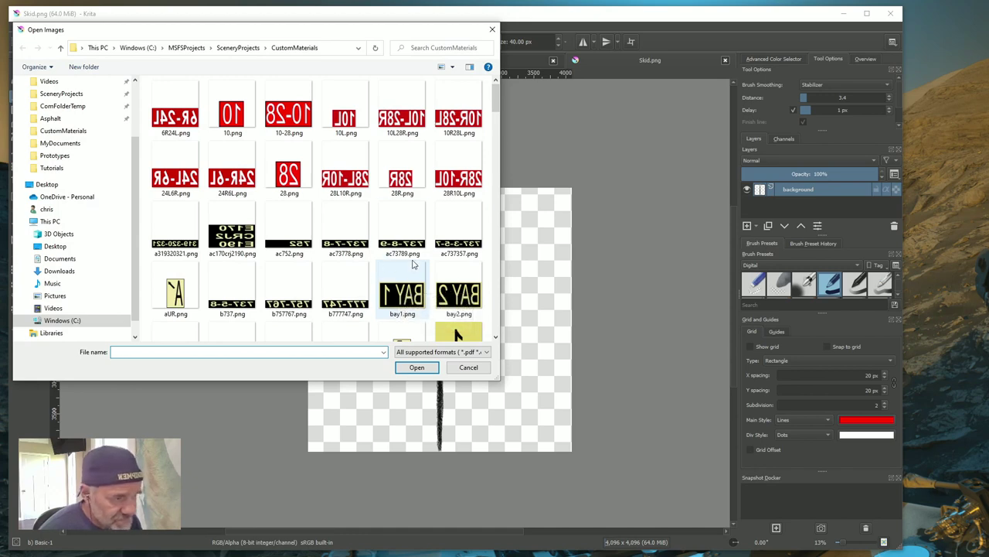
scroll(496, 116, "down", 2)
left_click_drag(497, 116, 488, 183)
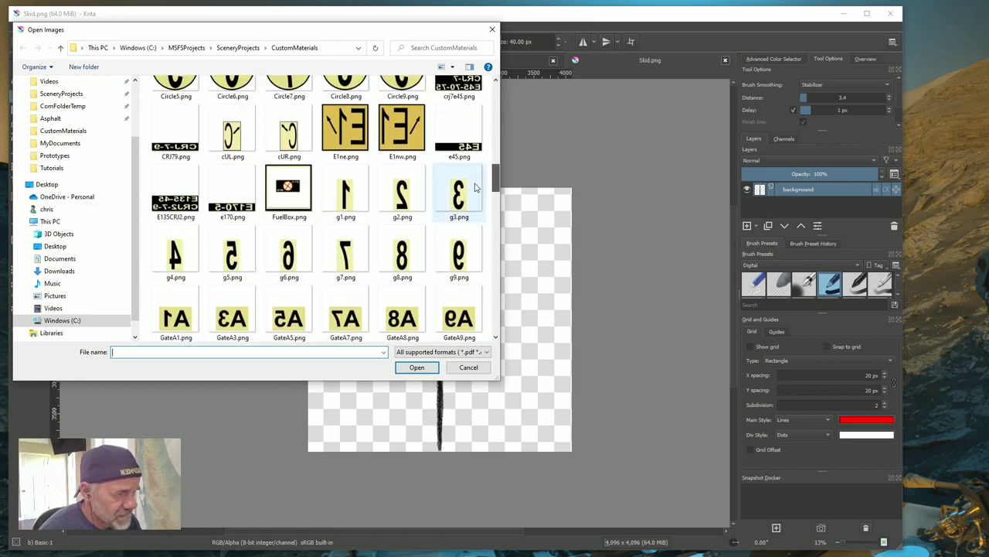
left_click(287, 192)
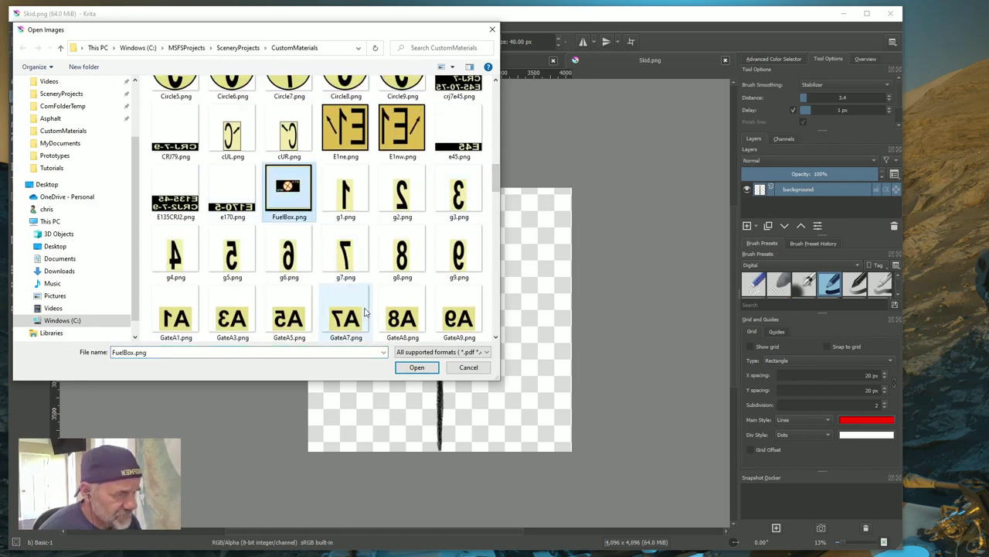
left_click(416, 368)
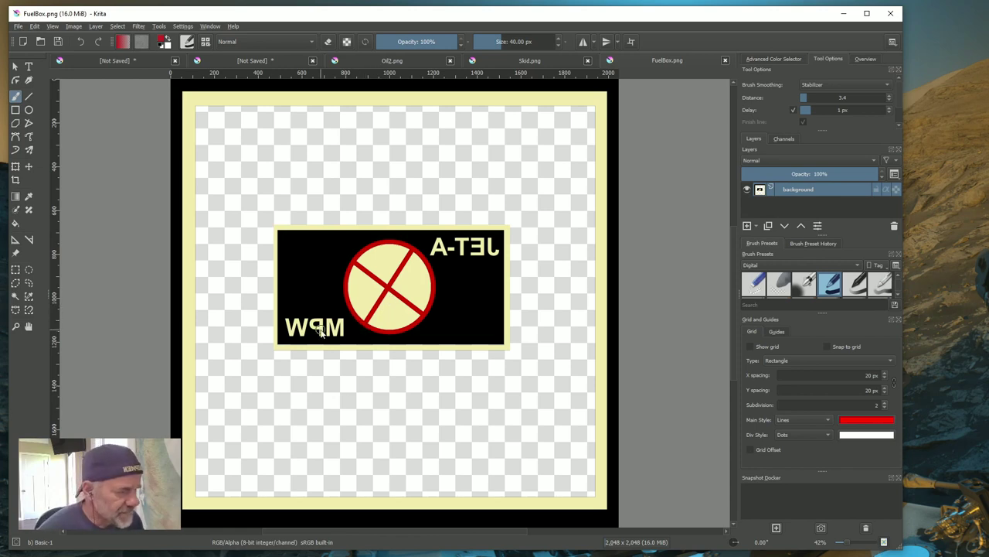
scroll(390, 299, "down", 2)
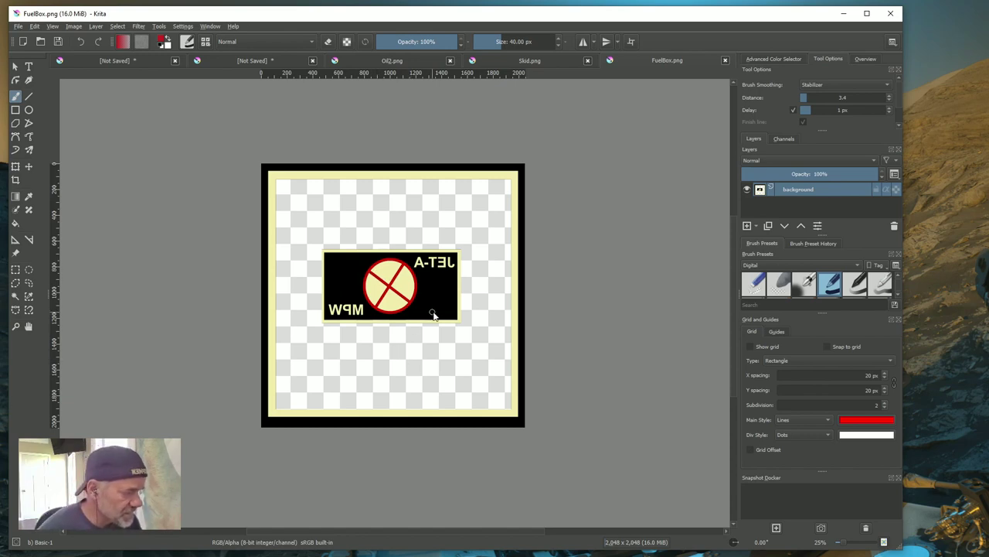
scroll(542, 334, "down", 1)
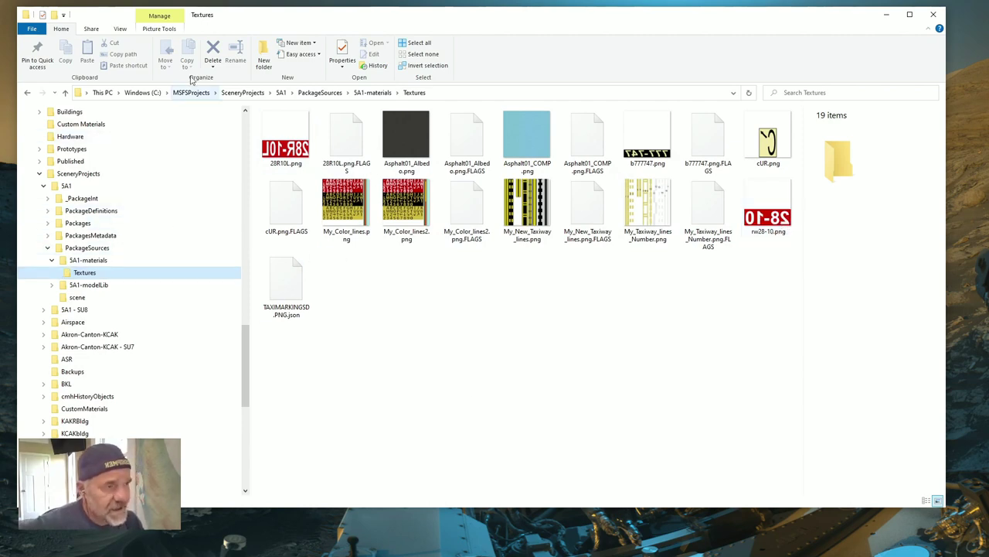
Select Skid.png and FuelBox.png together in the CustomMaterials folder
left_click_drag(242, 344, 246, 384)
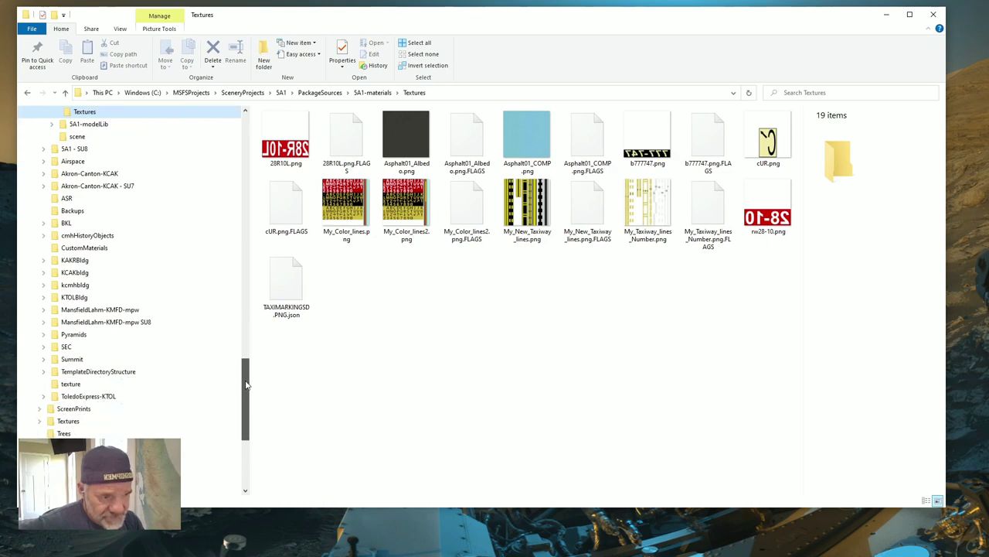
left_click(78, 249)
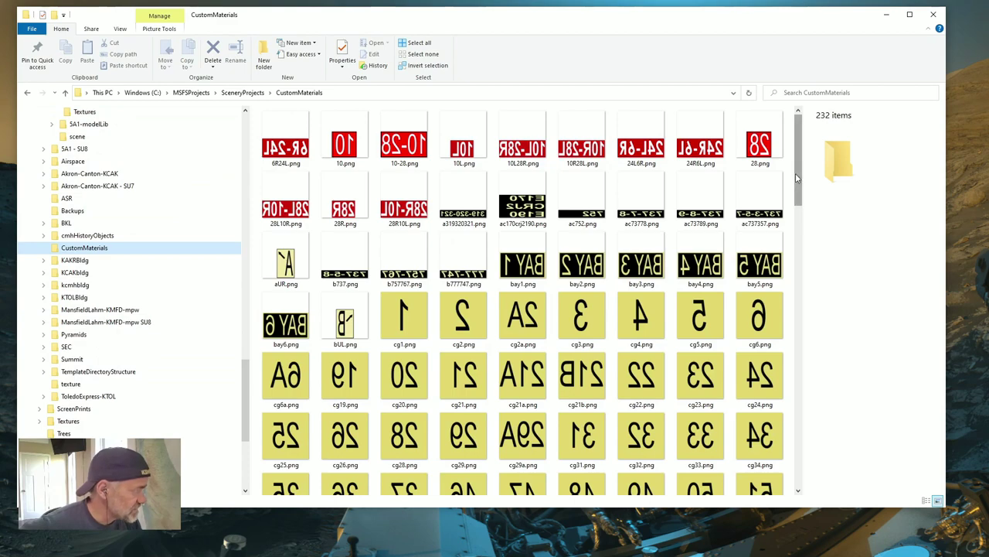
left_click_drag(796, 178, 795, 449)
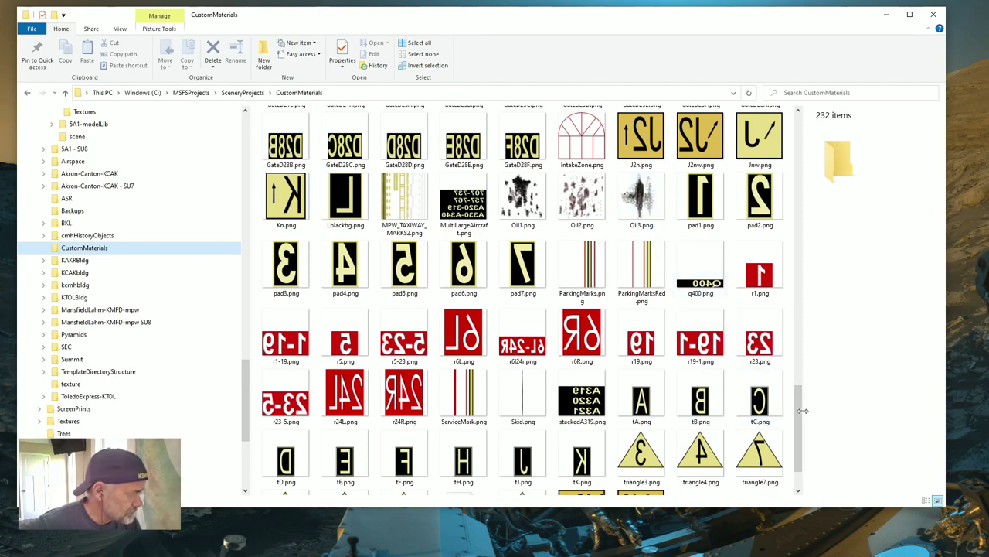
scroll(800, 419, "down", 2)
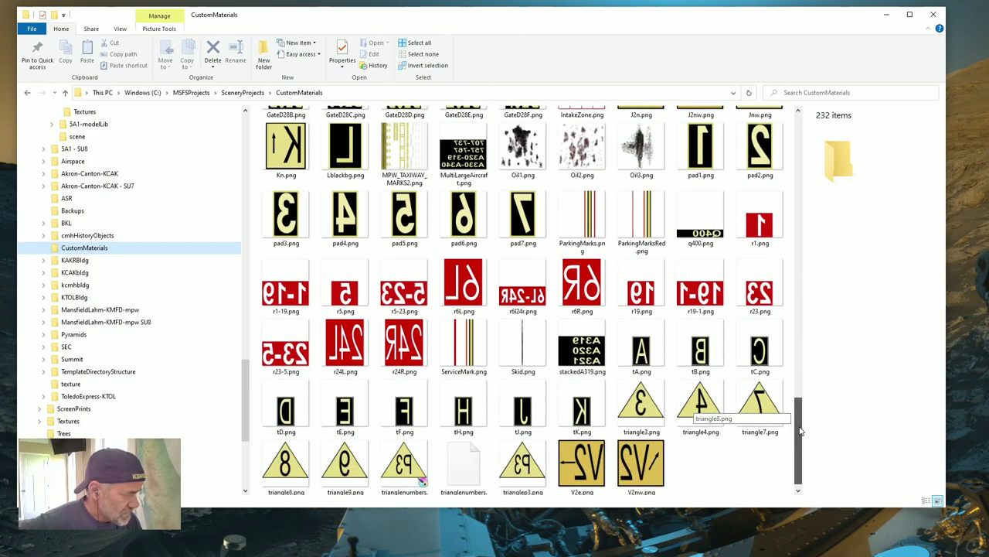
left_click(515, 341)
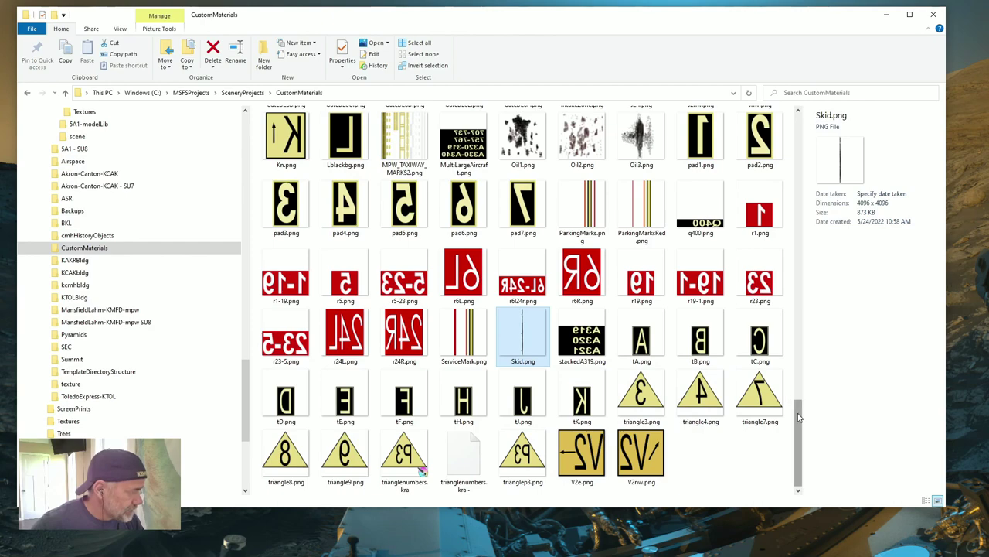
left_click_drag(800, 421, 800, 222)
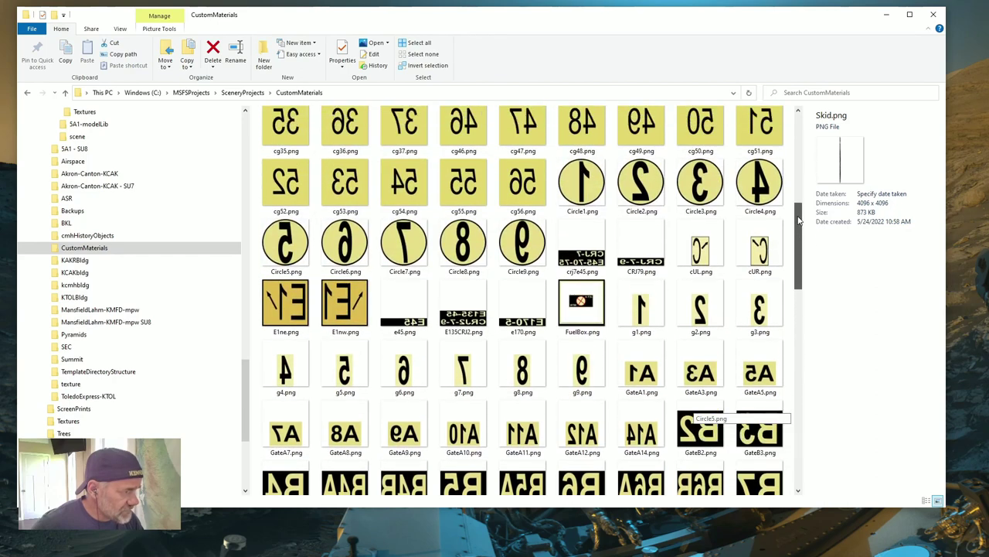
left_click(586, 300, "ctrl")
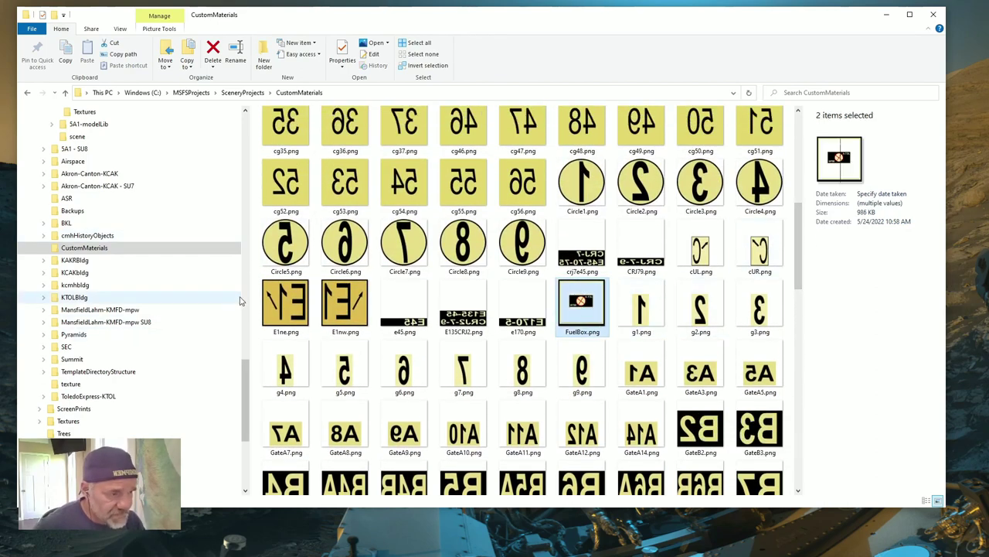
Copy the two selected textures onto the Textures folder in the navigation pane
left_click_drag(246, 385, 257, 361)
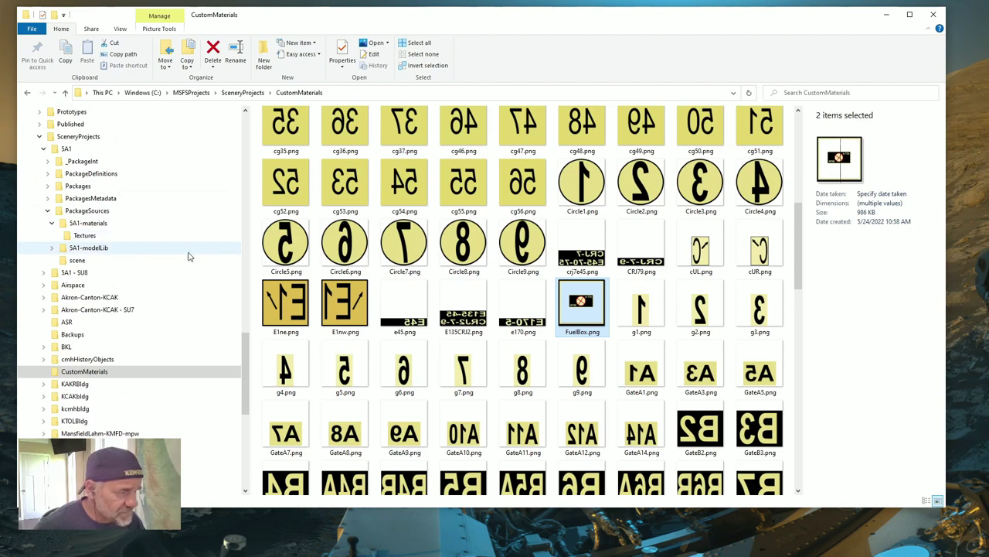
left_click_drag(585, 315, 87, 242)
right_click_drag(87, 240, 88, 242)
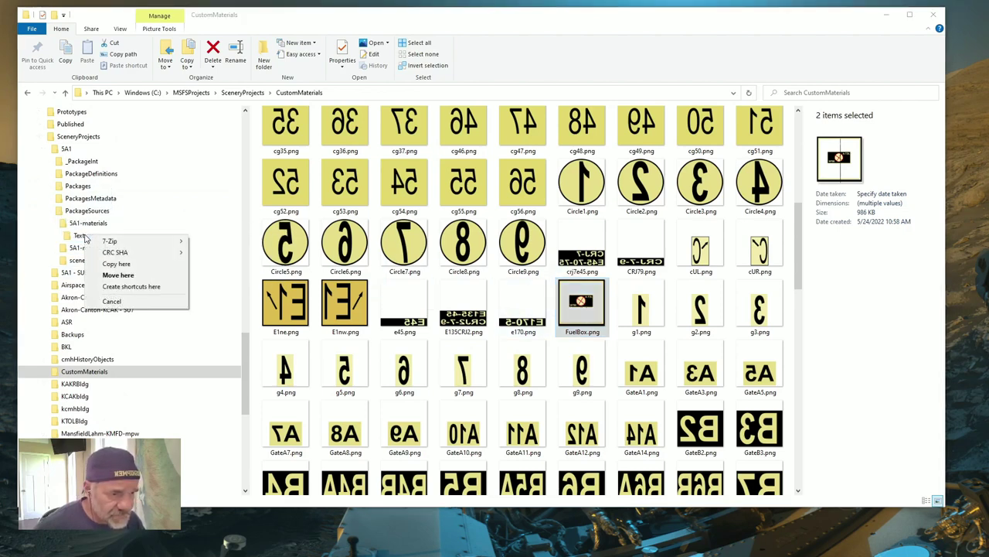
left_click(114, 265)
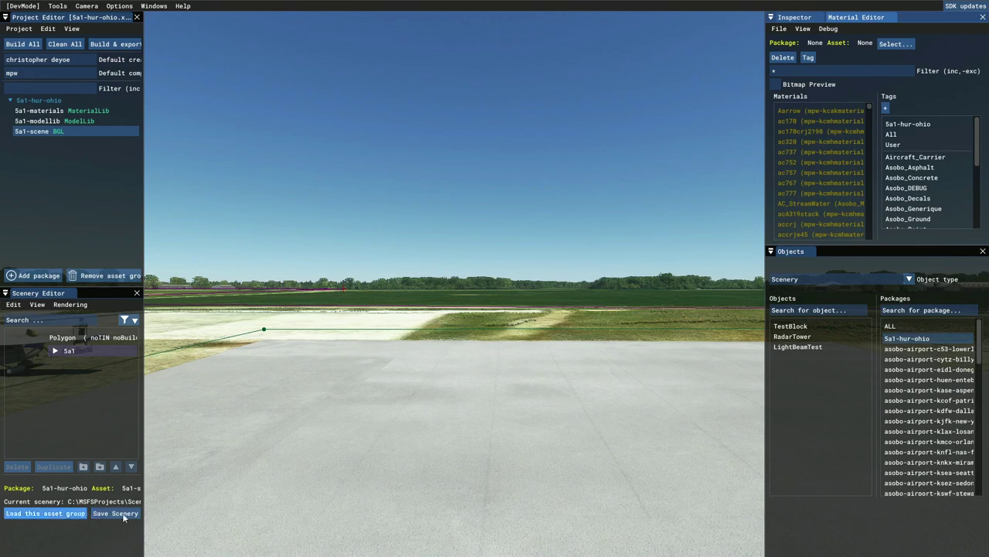
Select the Apron polygon, pull the camera back, and return to File Explorer
left_click(422, 429)
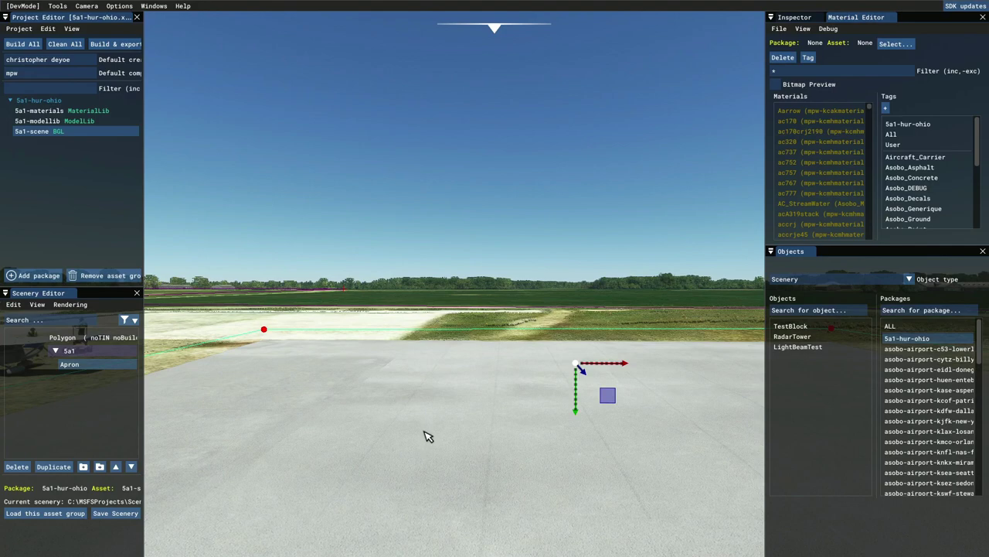
scroll(419, 432, "down", 5)
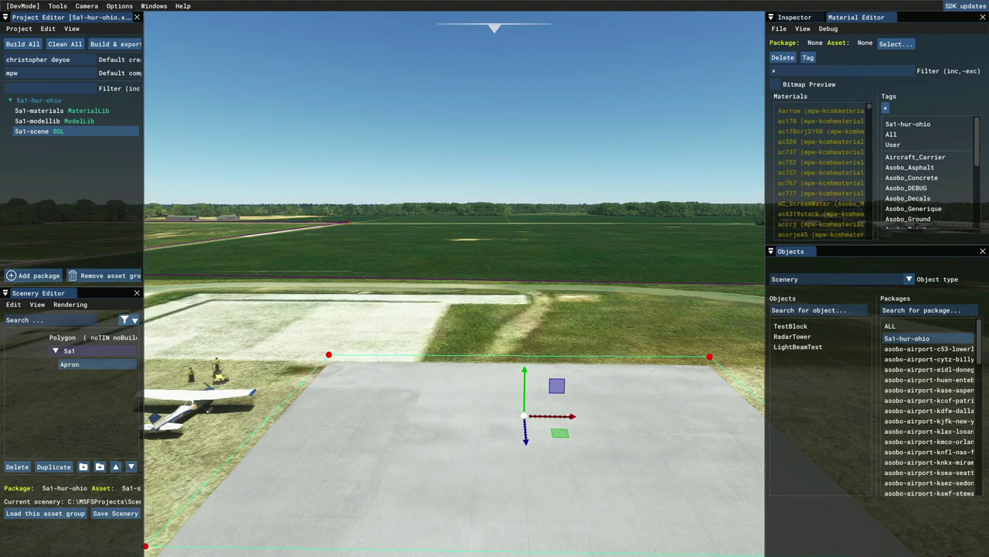
key("alt+Tab")
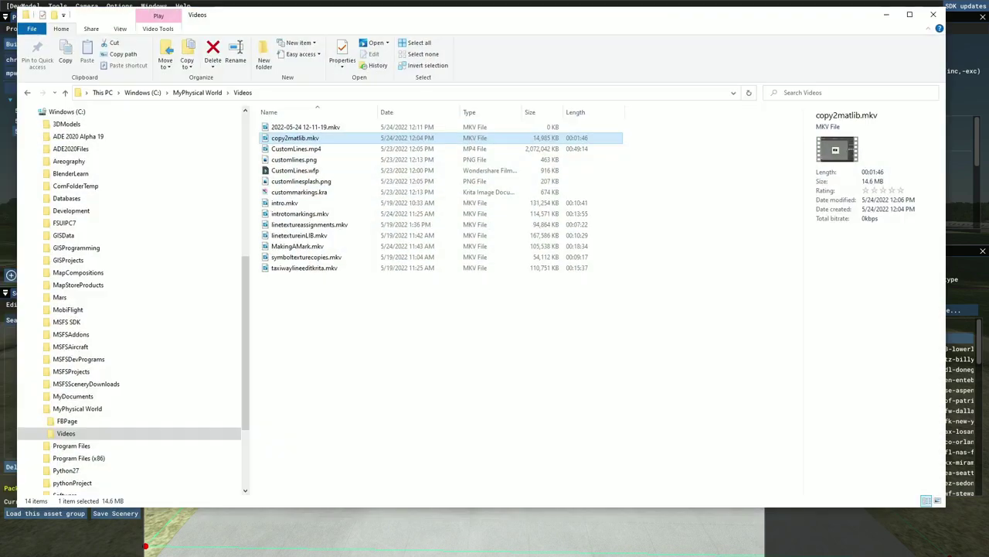
Open SA1 > PackageSources > SA1-materials > Textures to confirm FuelBox.png and Skid.png, then minimize Explorer
left_click(35, 371)
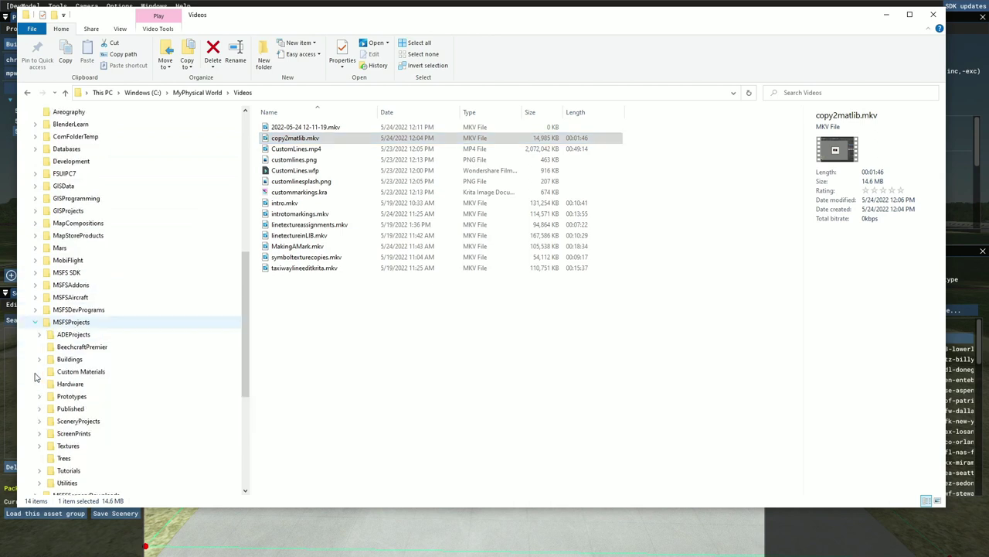
left_click(40, 421)
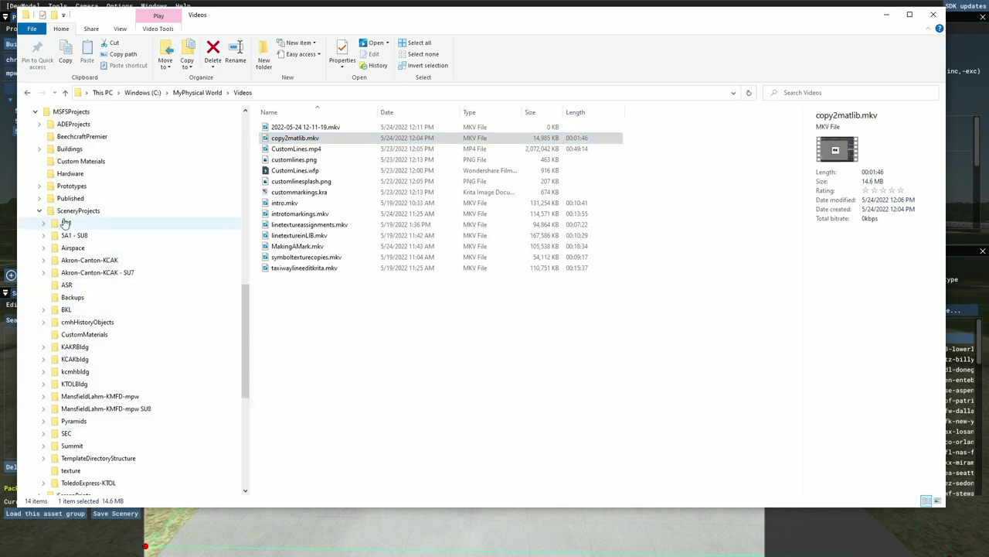
left_click(42, 224)
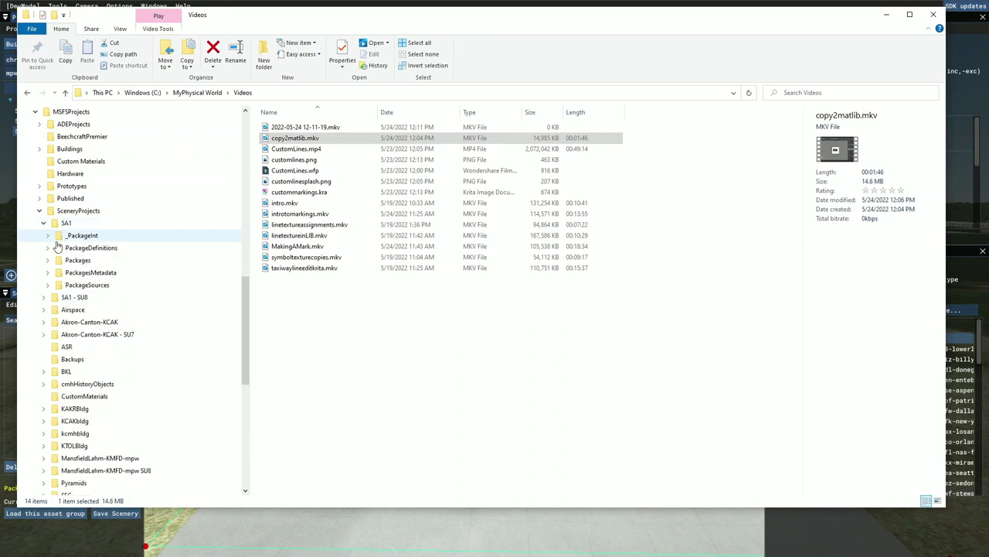
left_click(48, 285)
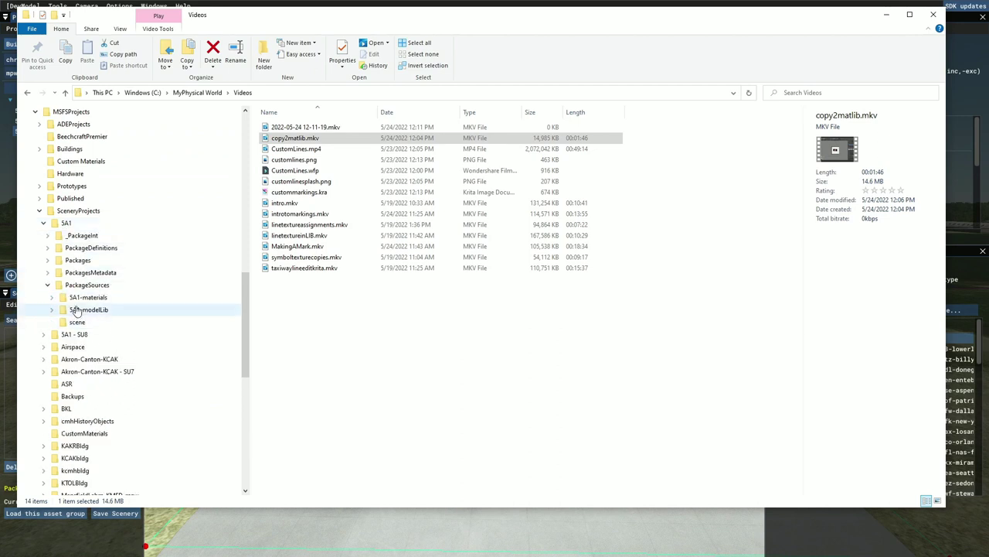
left_click(52, 298)
left_click(81, 310)
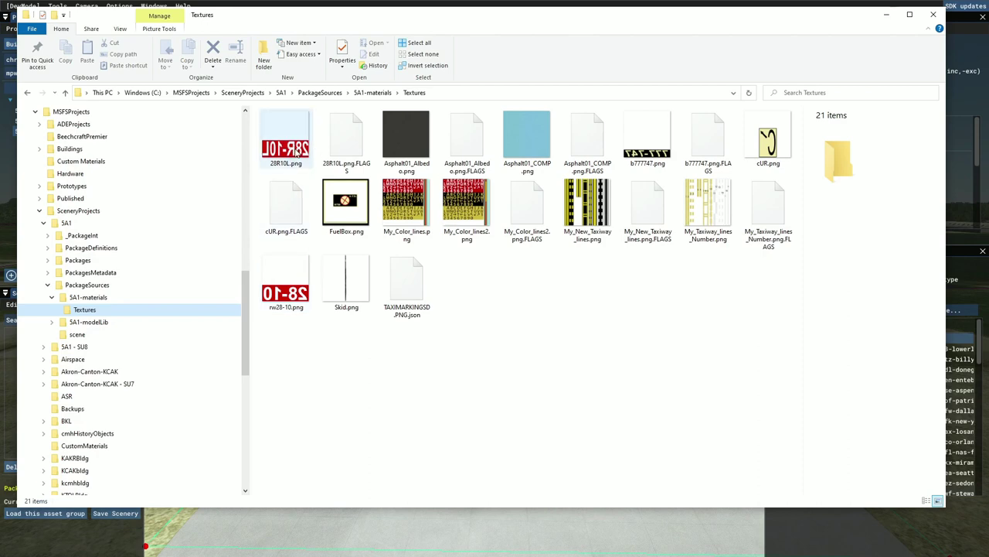
mouse_move(348, 282)
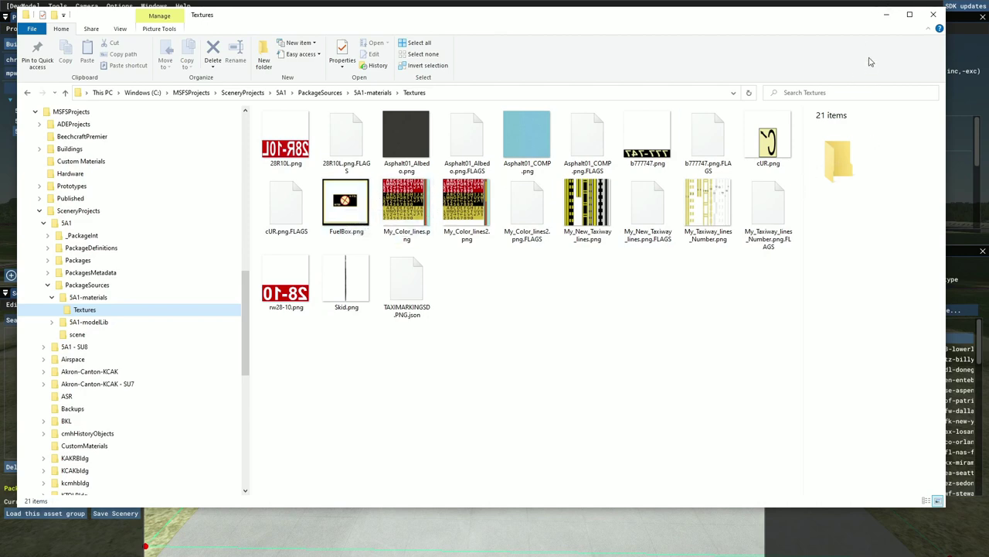
left_click(886, 14)
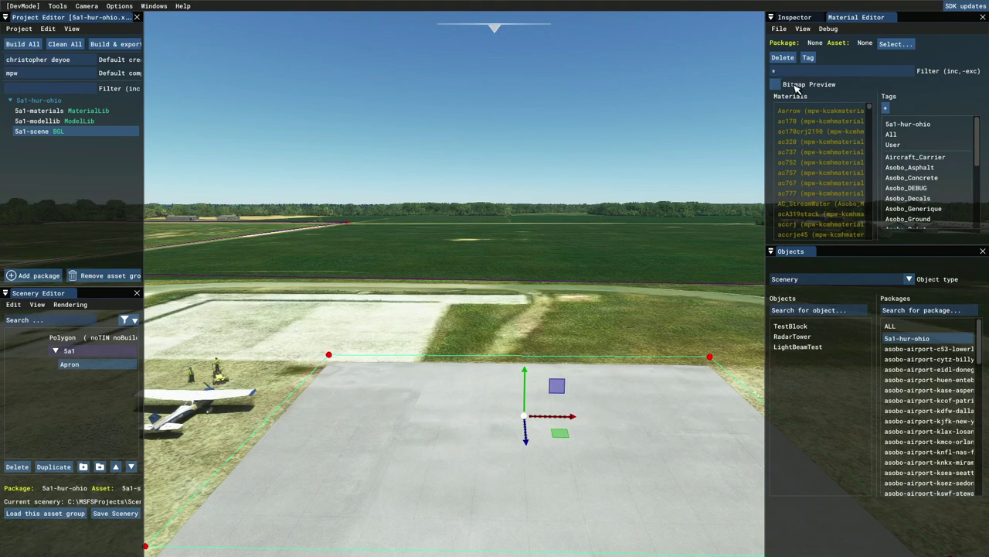
Load the 5a1-materials library and filter the list to 5a1-hur-ohio materials
left_click(893, 44)
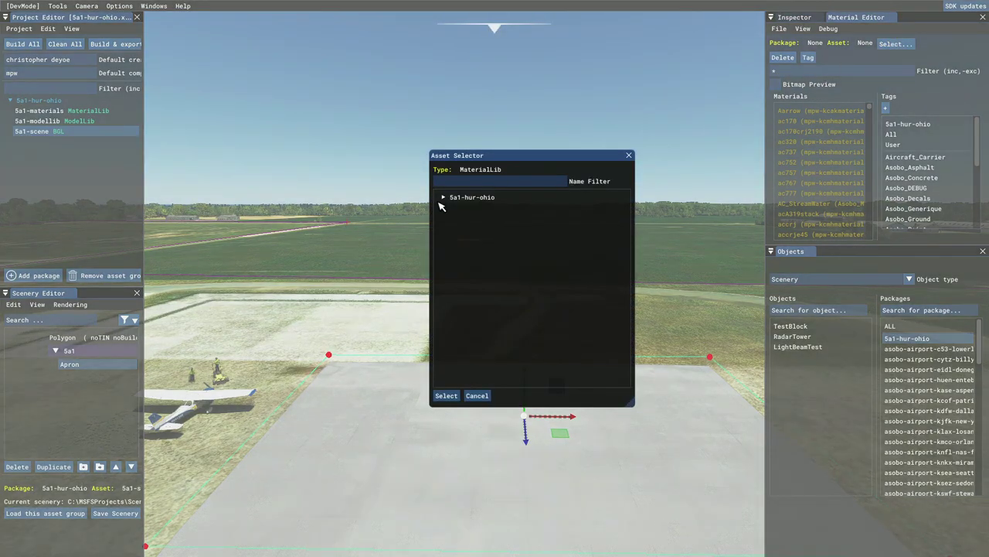
left_click(443, 198)
left_click(462, 208)
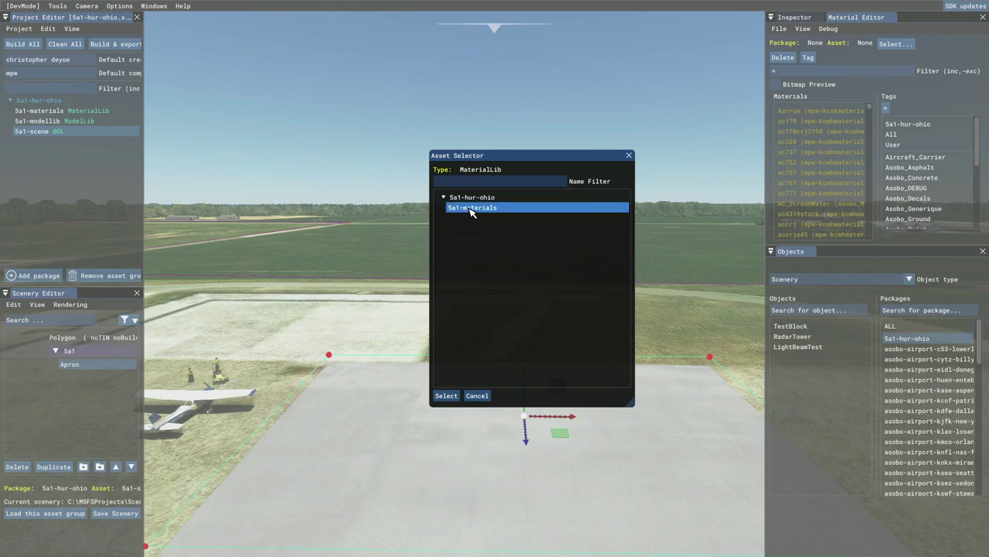
left_click(446, 396)
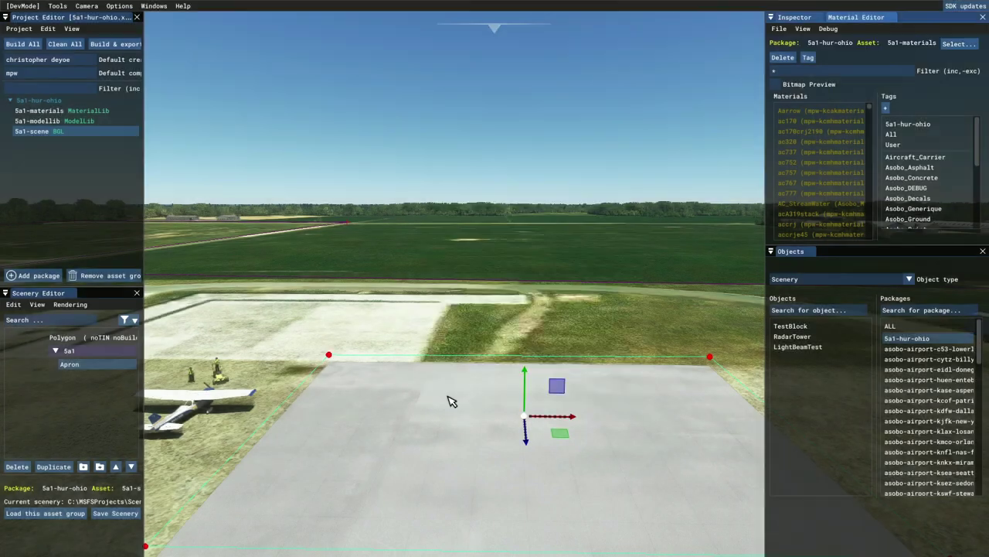
left_click(915, 127)
left_click(817, 122)
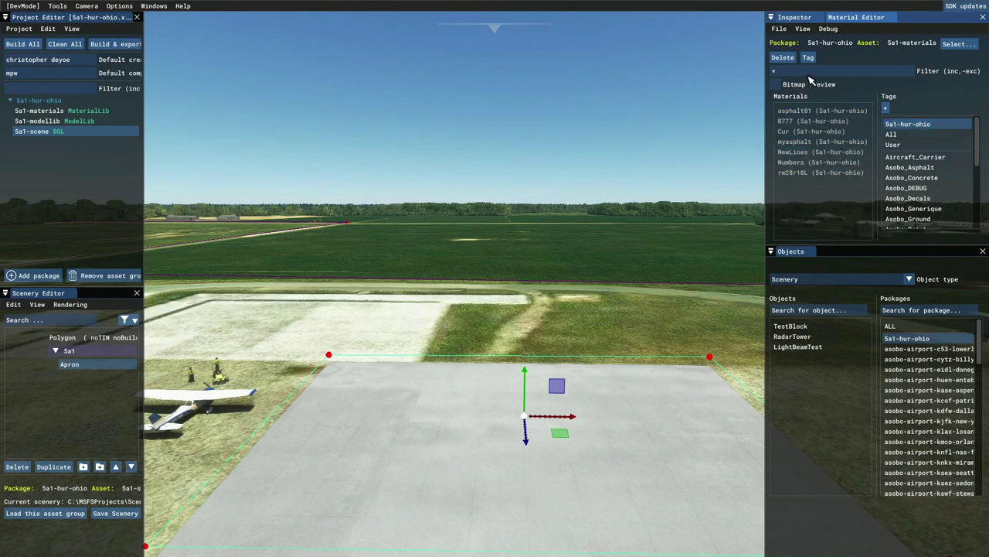
Create a new blank material named FuelBox
left_click(779, 29)
left_click(782, 45)
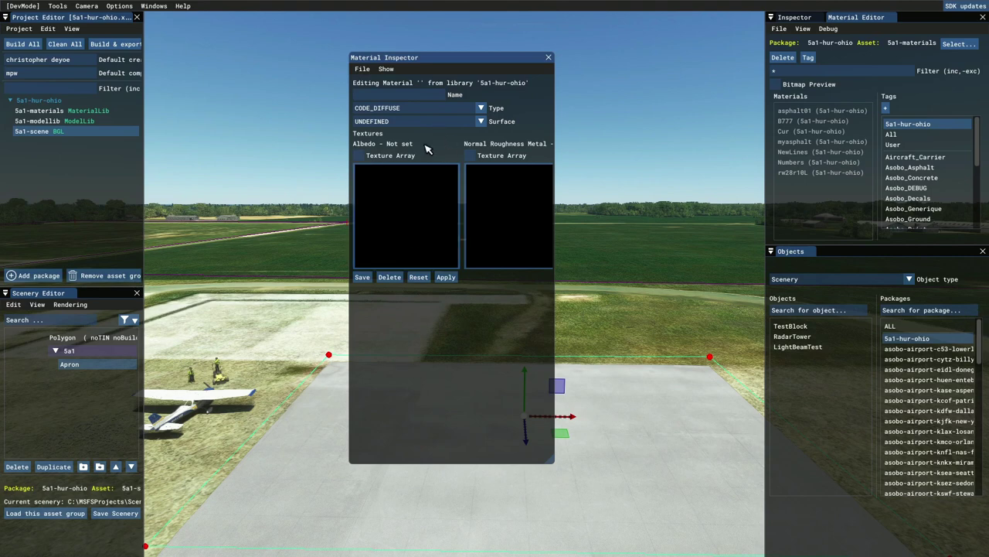
left_click(372, 95)
type("Fue")
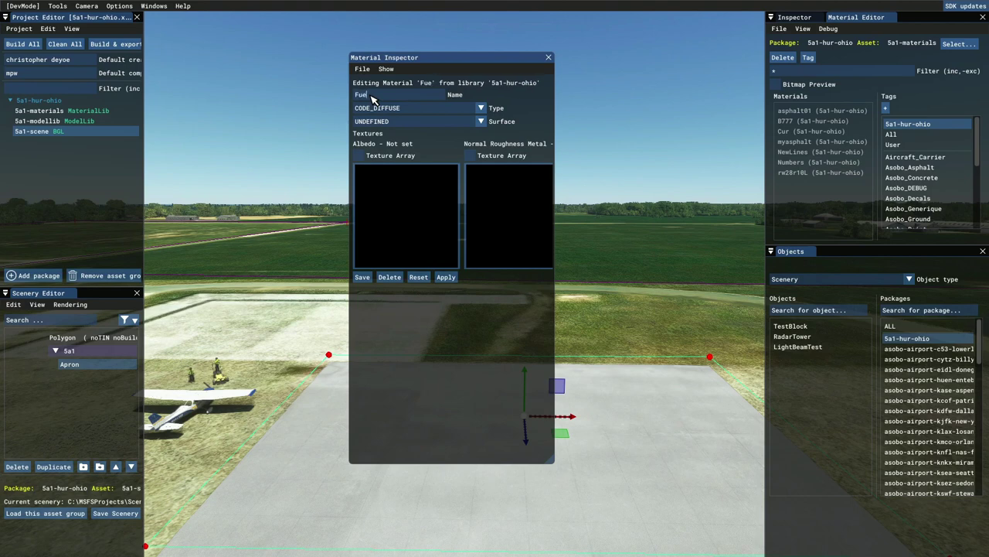
type("lBox")
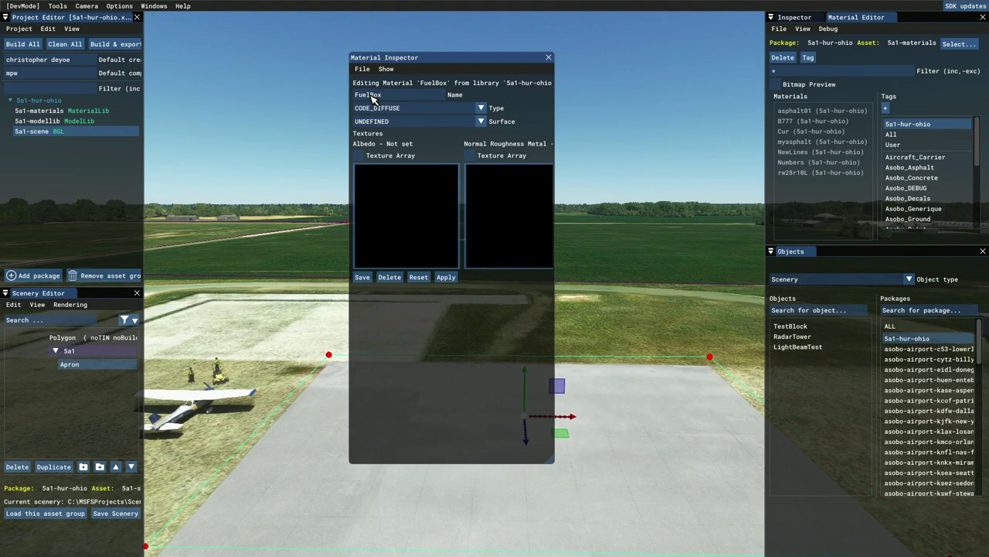
Set the albedo to Textures\FuelBox.png, save the material, and close the Material Inspector
left_click(404, 215)
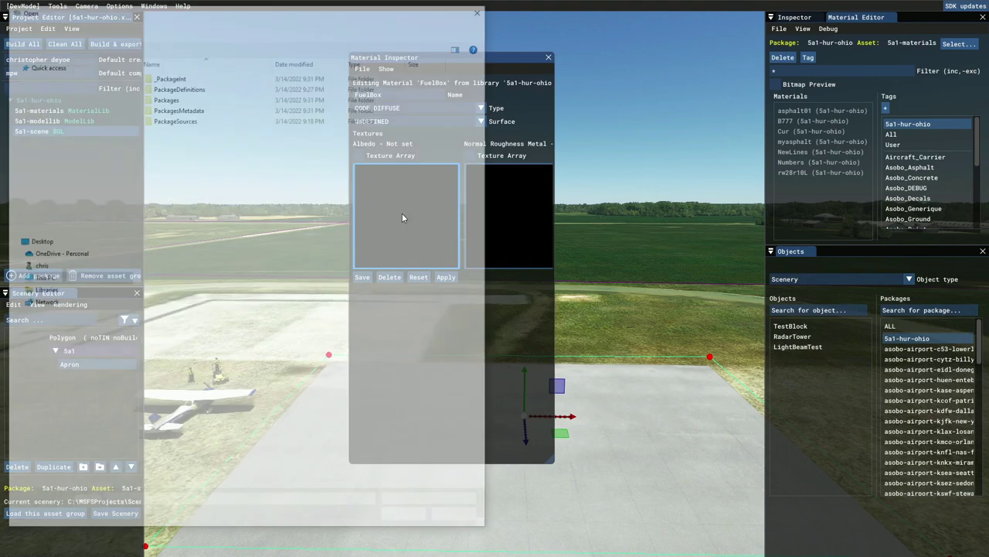
double_click(177, 122)
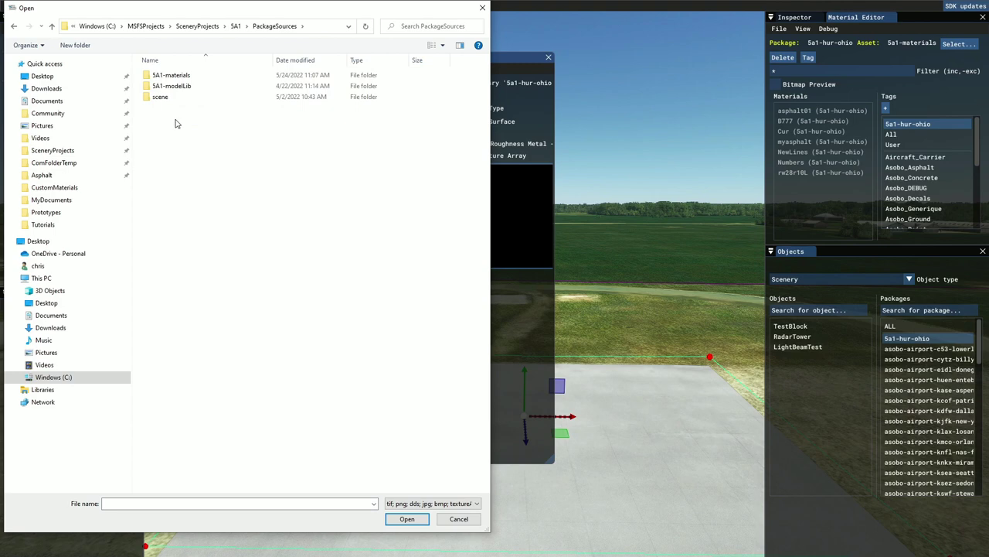
double_click(167, 77)
double_click(166, 77)
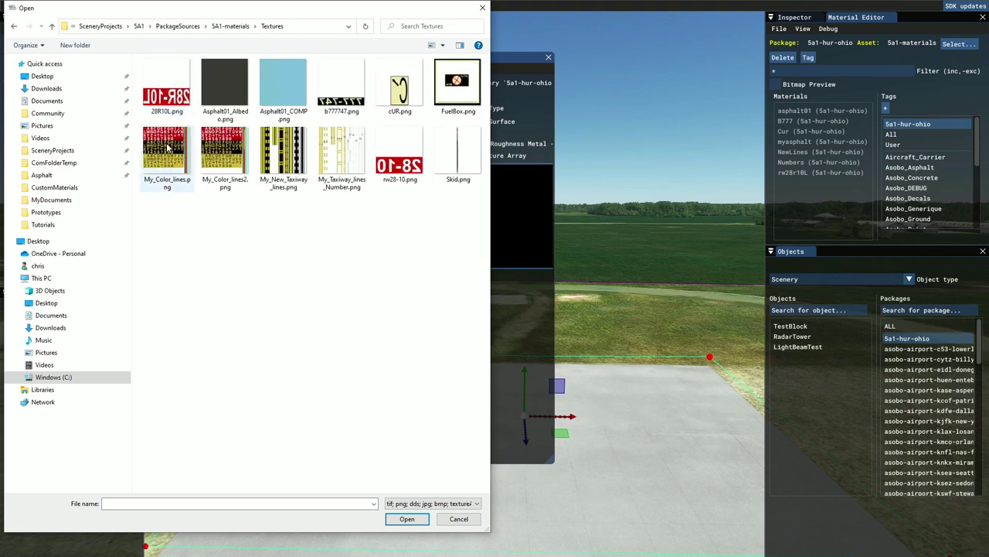
left_click(456, 85)
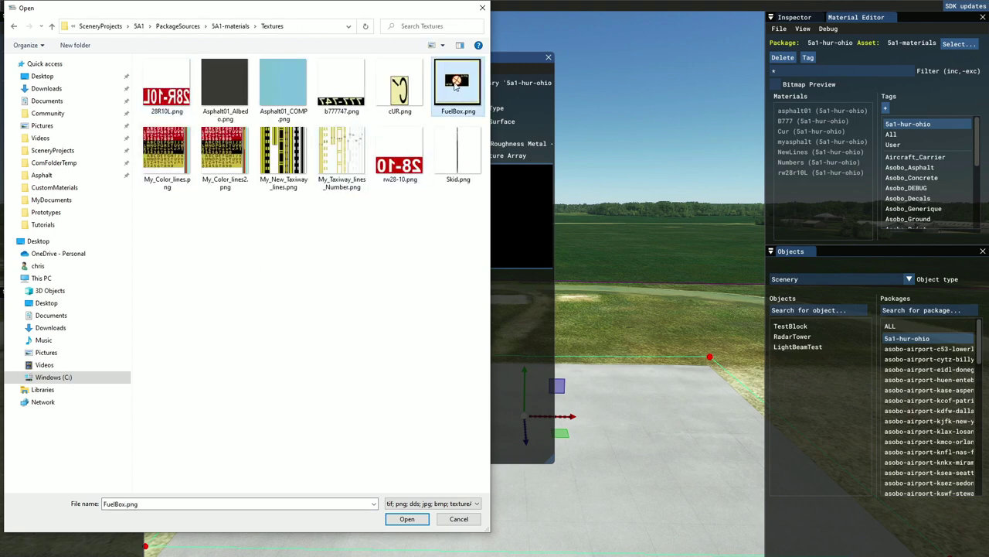
left_click(418, 520)
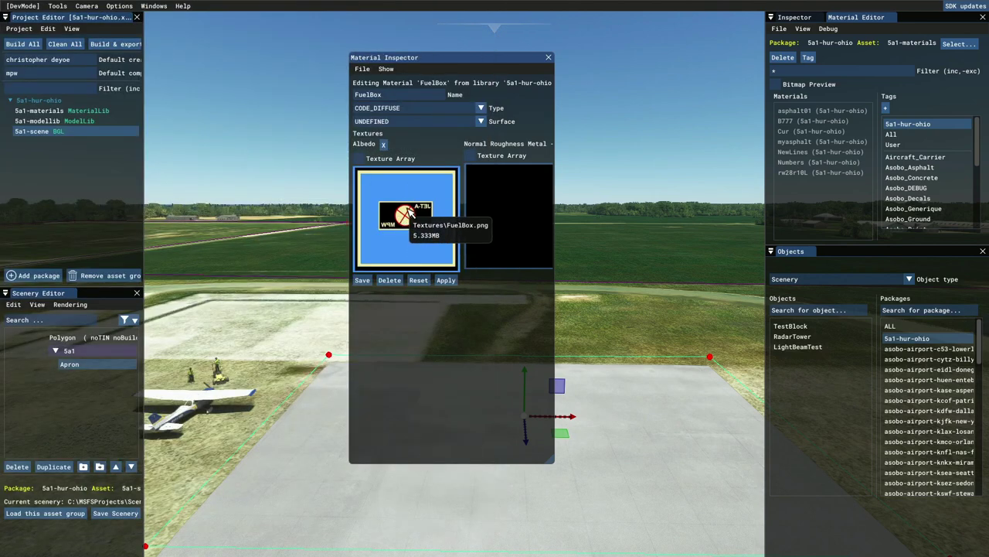
left_click(362, 281)
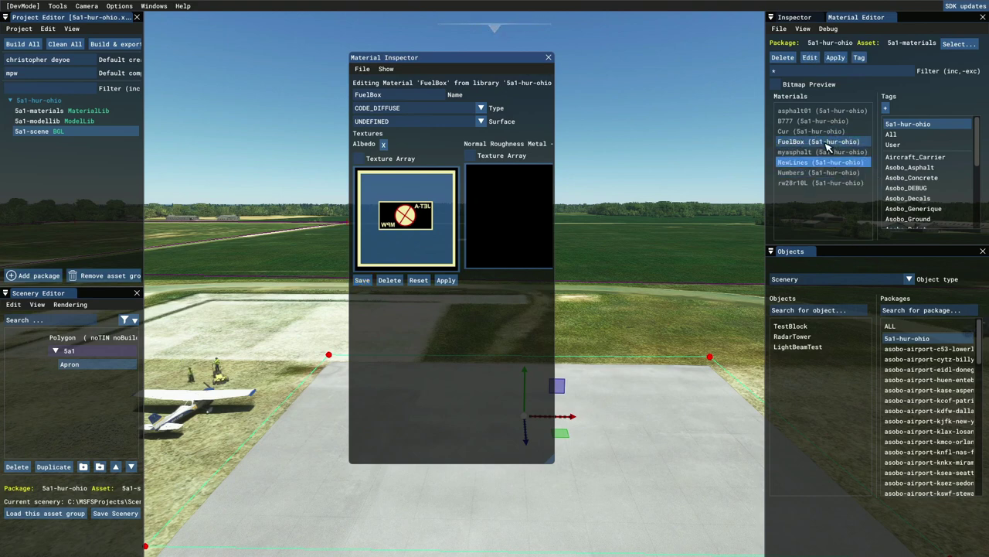
left_click(549, 58)
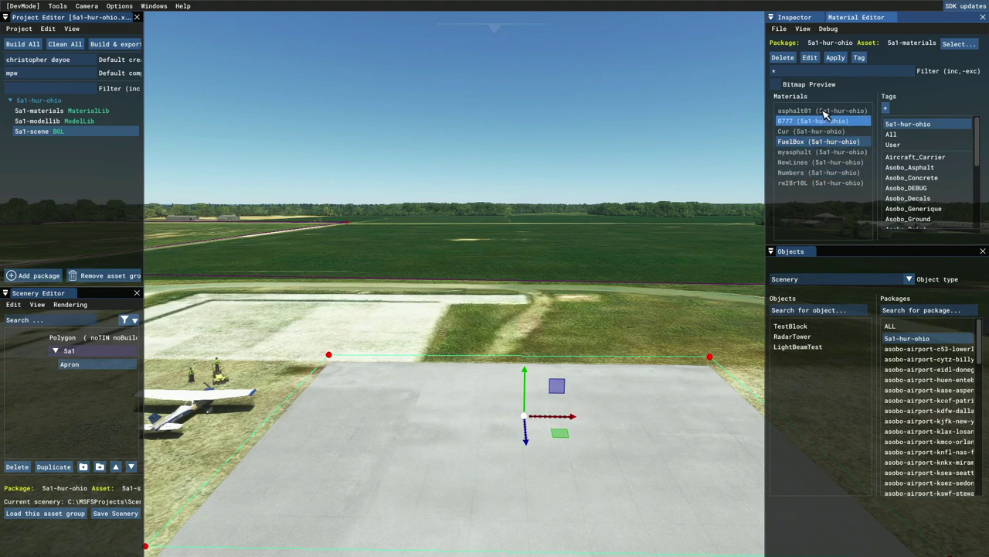
Create a new material named Skid with Skid.png as its albedo and save it
left_click(779, 28)
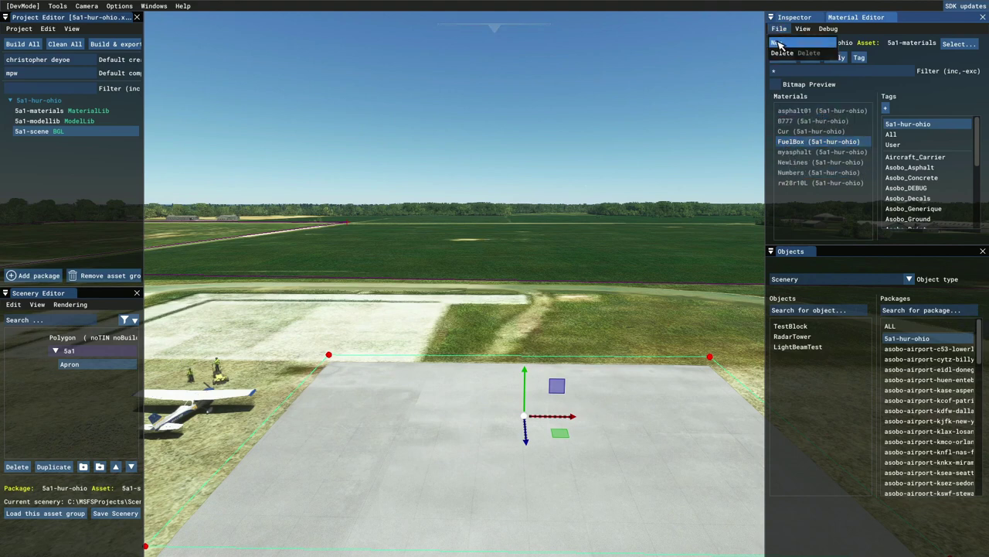
left_click(779, 43)
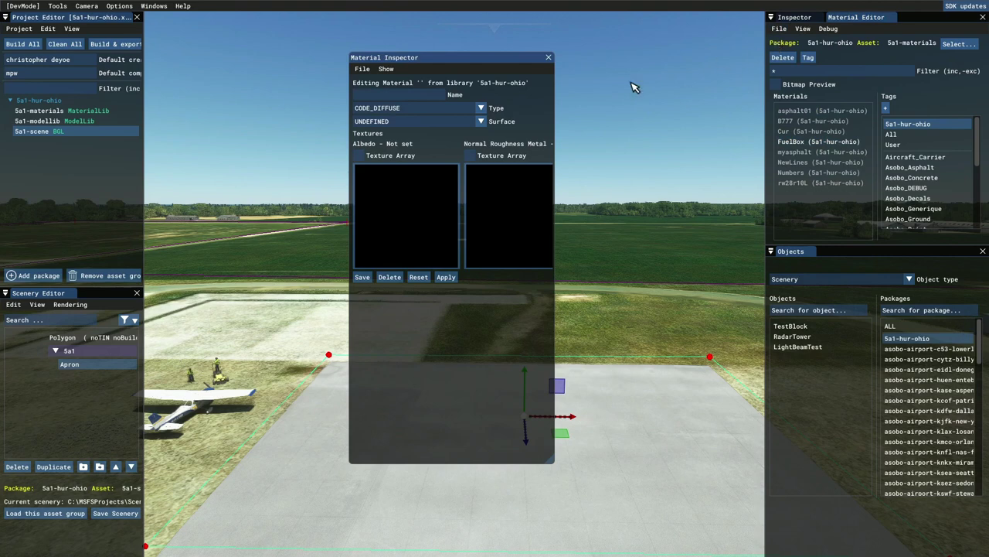
left_click(378, 95)
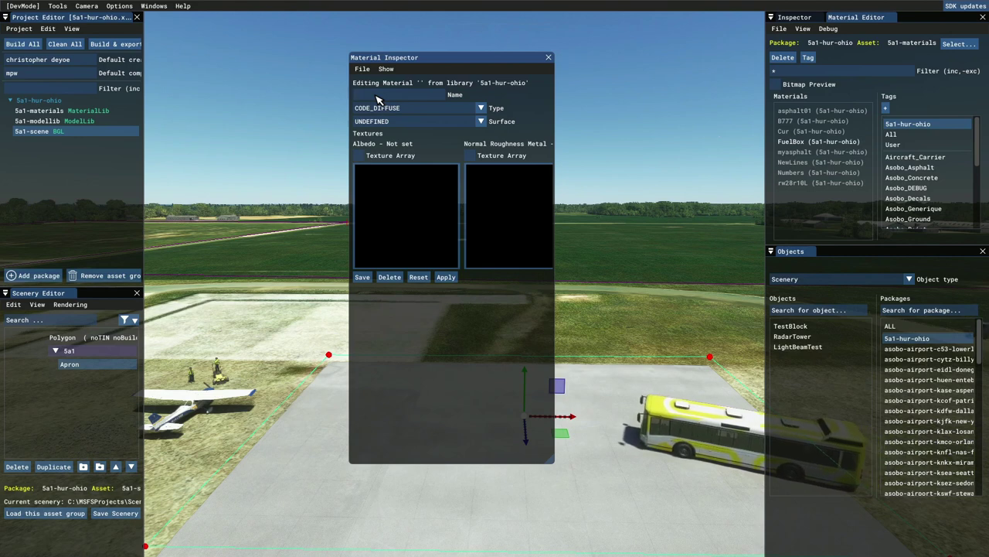
type("Ski")
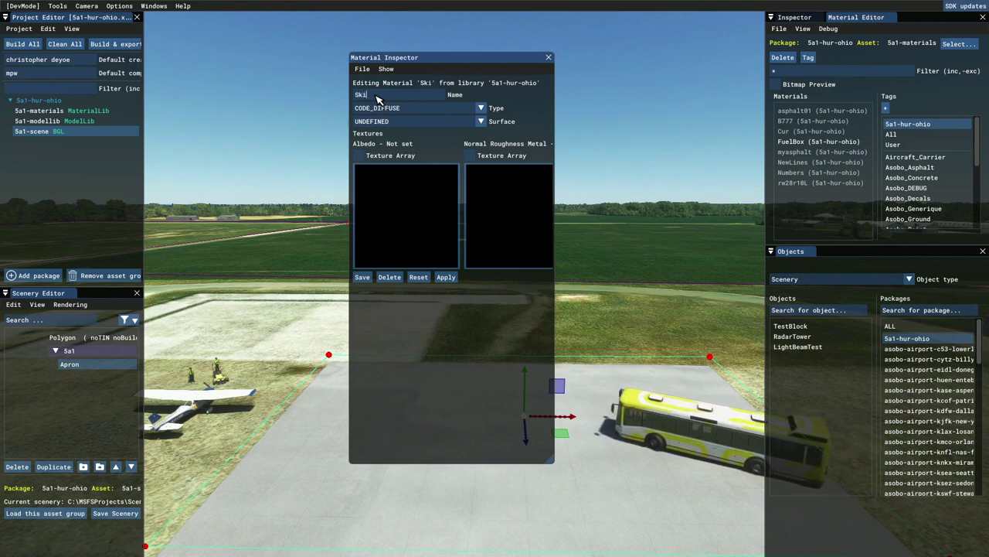
type("d")
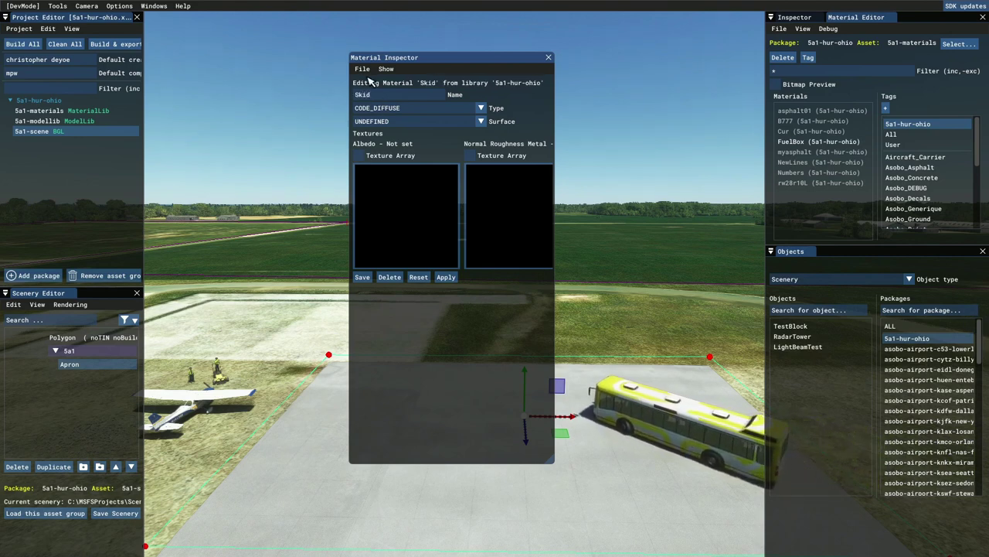
left_click(400, 218)
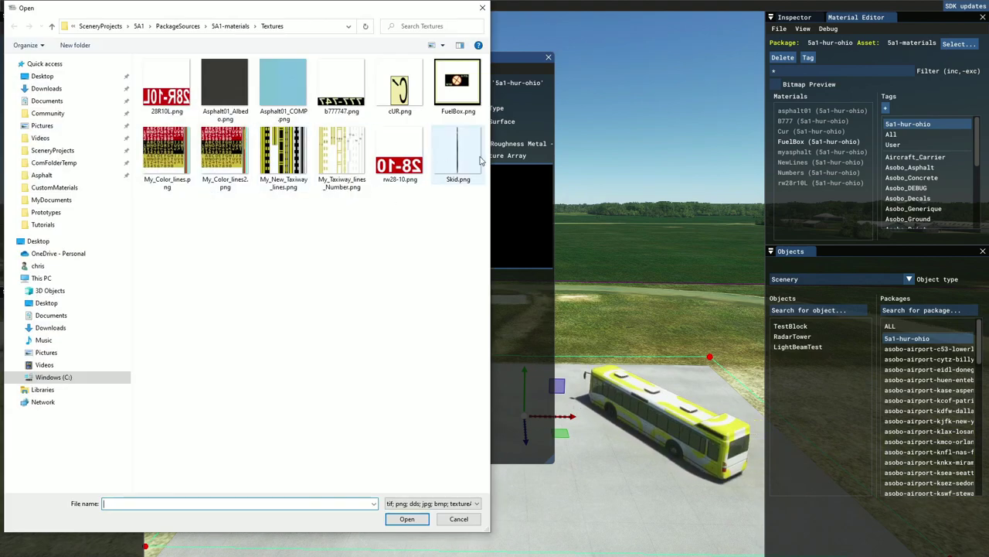
left_click(460, 155)
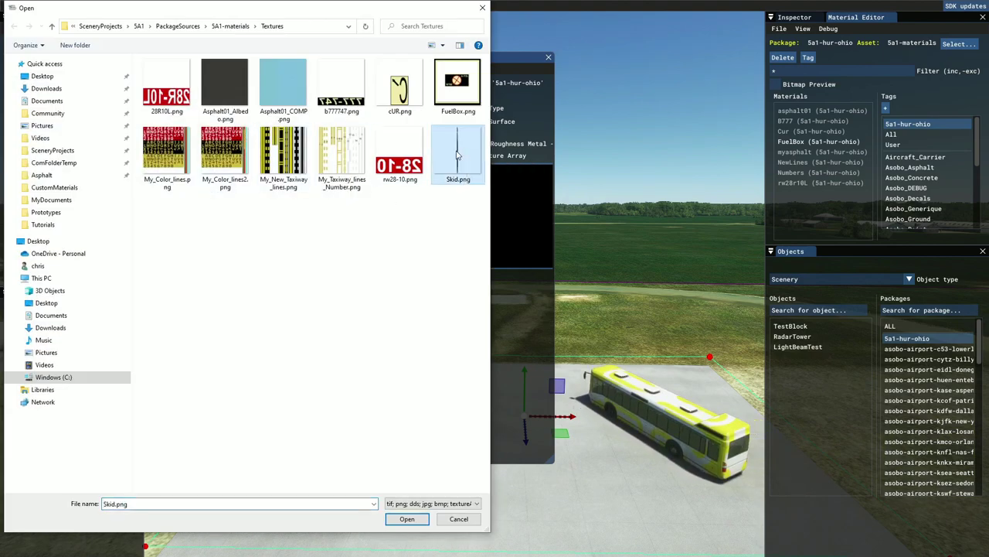
left_click(407, 519)
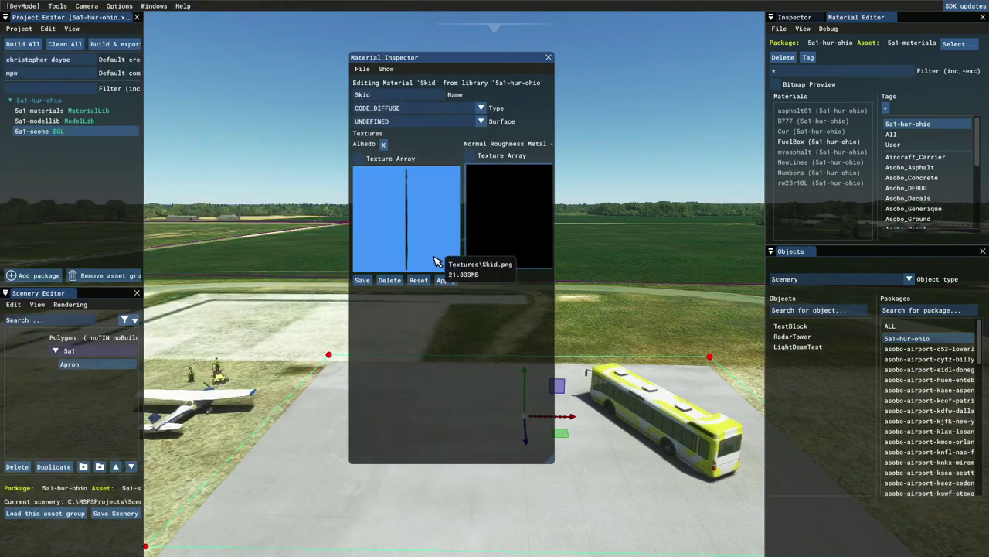
left_click(362, 282)
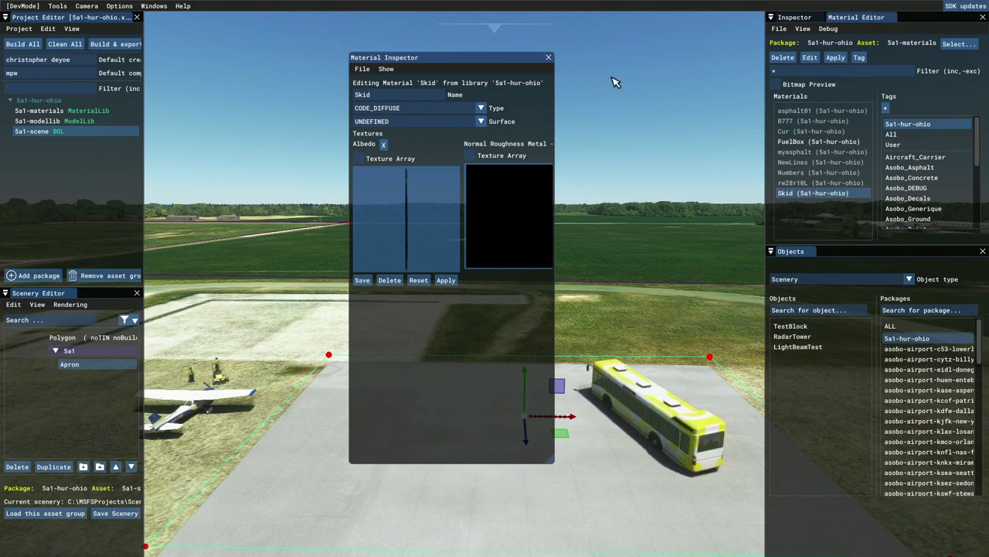
Create a new material named rw28-10 with rw28-10.png albedo, save it, and close the inspector
left_click(779, 29)
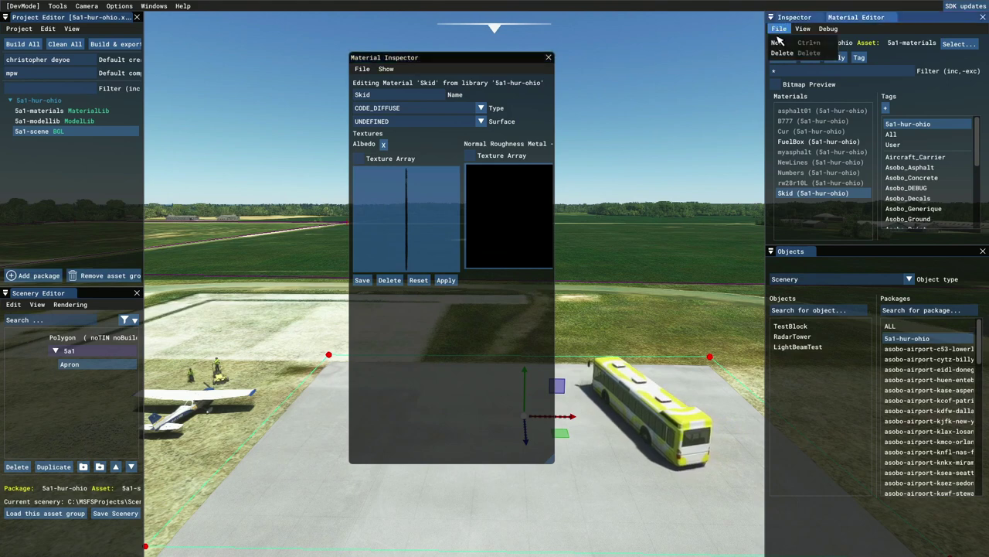
left_click(779, 45)
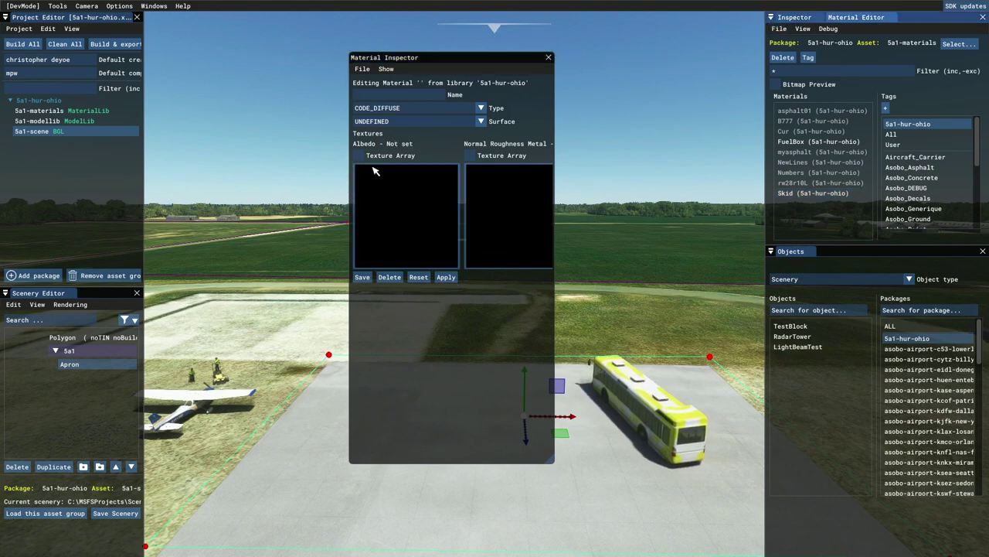
left_click(384, 96)
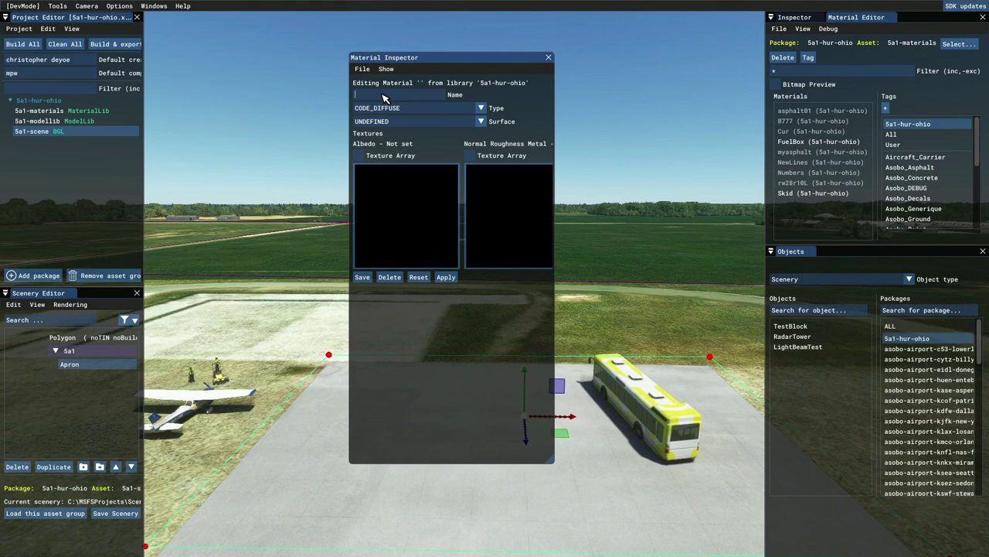
type("rw28")
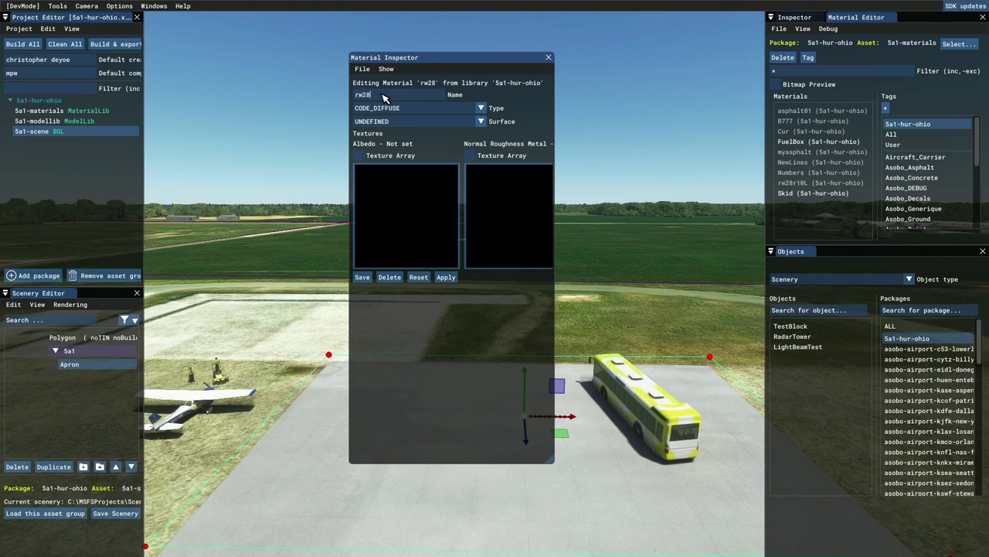
type("-10")
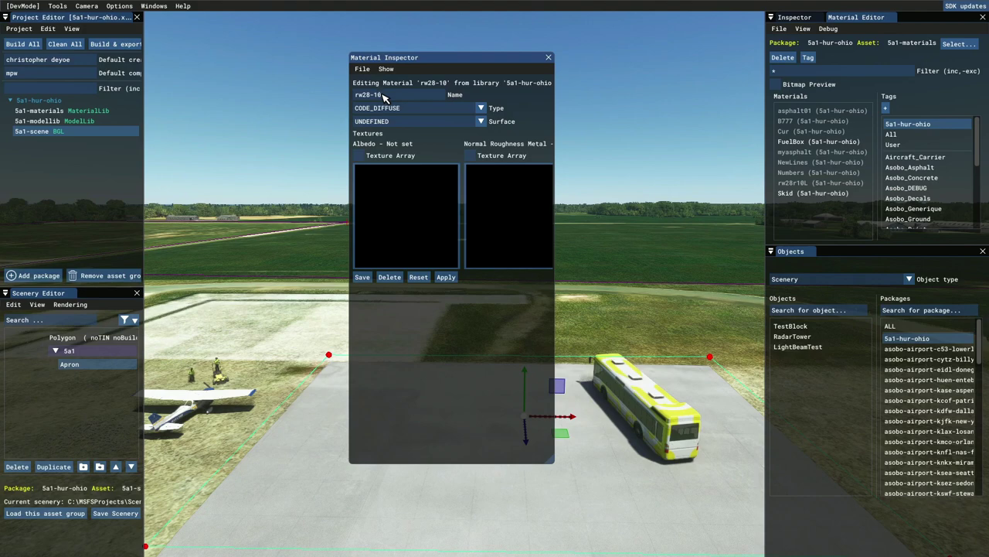
left_click(398, 205)
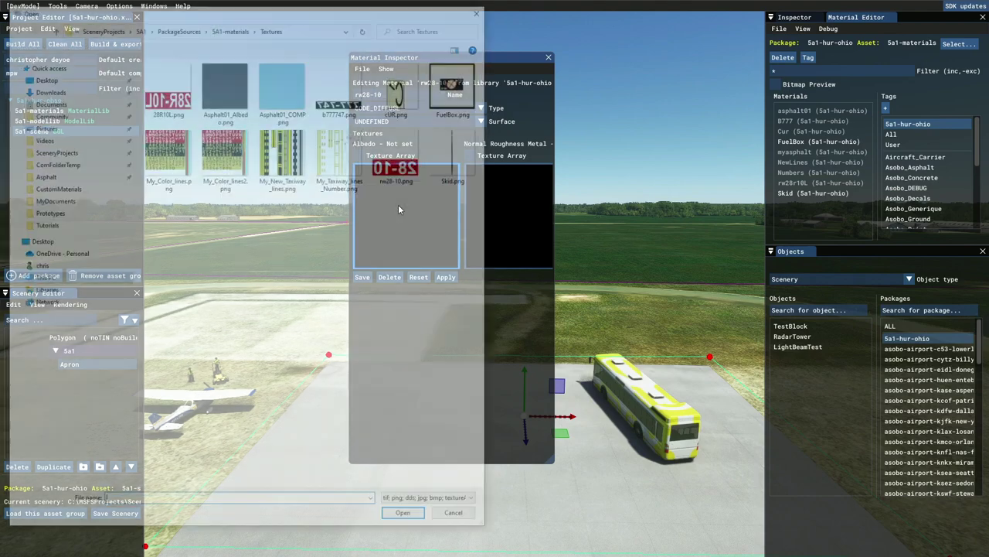
left_click(396, 163)
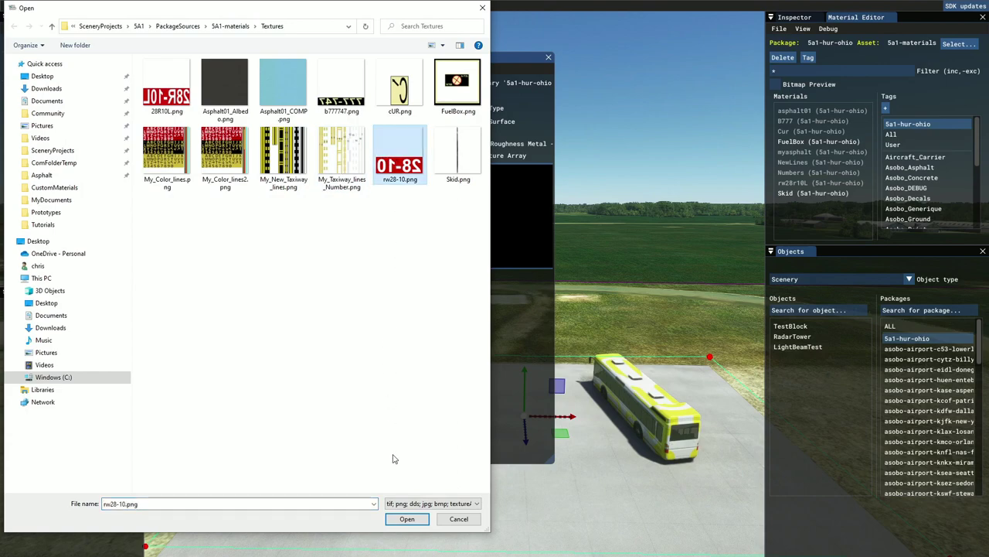
left_click(407, 520)
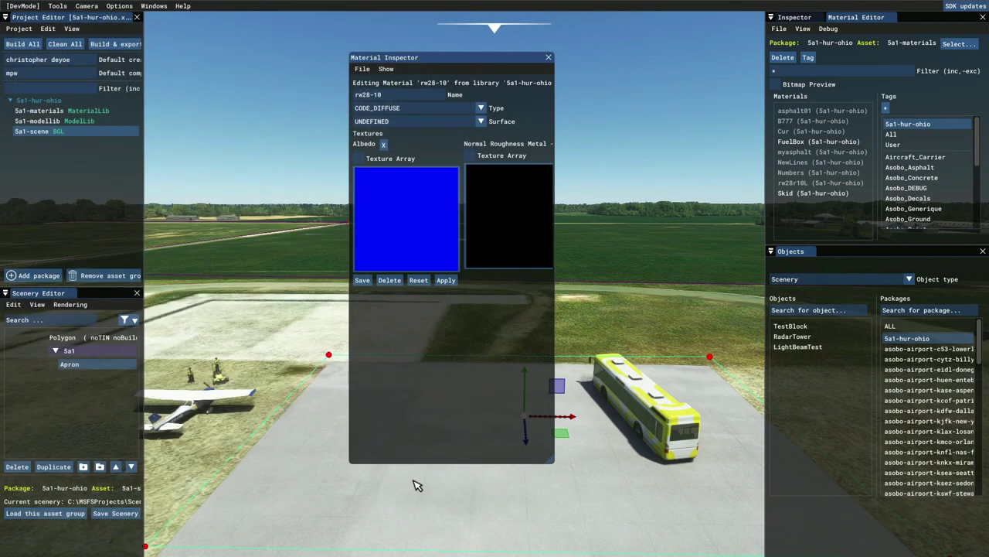
left_click(362, 281)
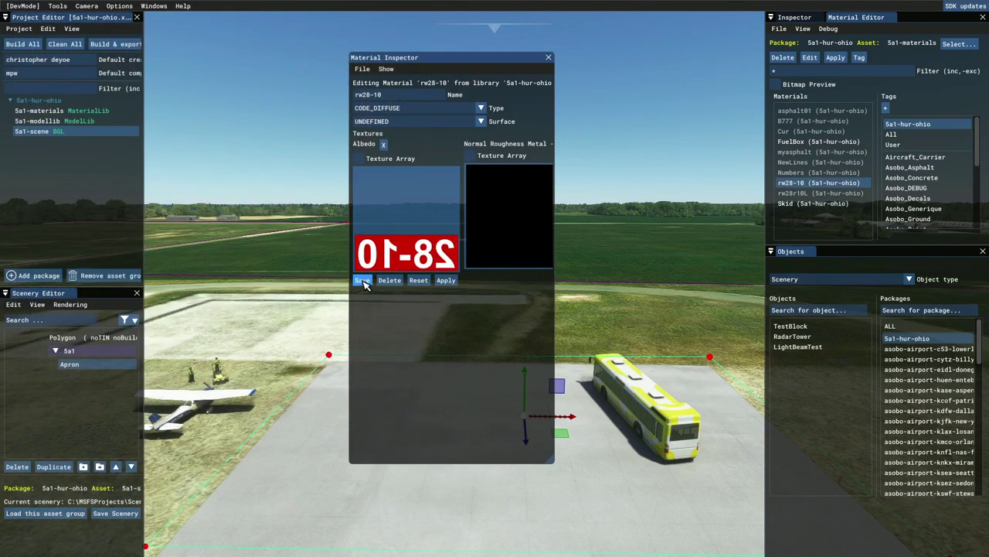
mouse_move(568, 70)
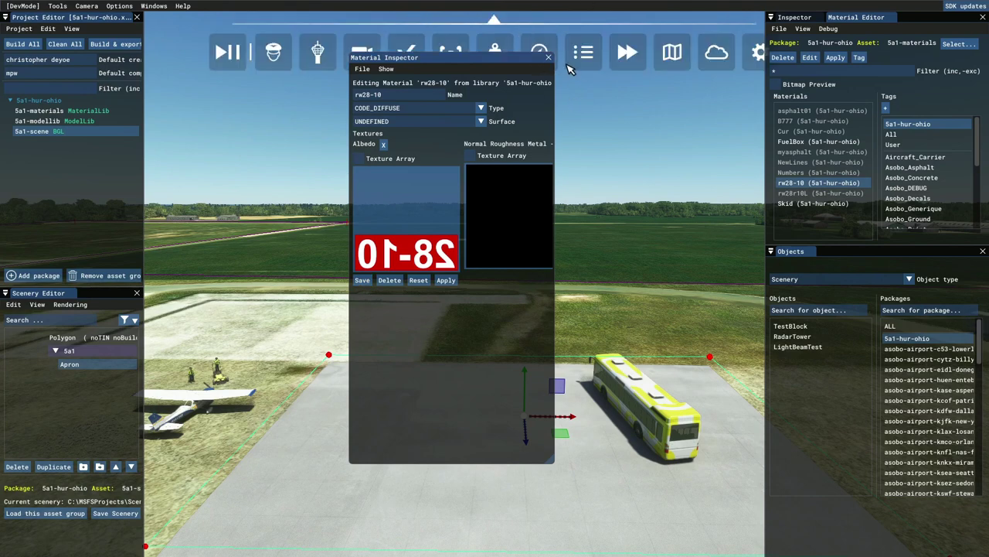
left_click(548, 57)
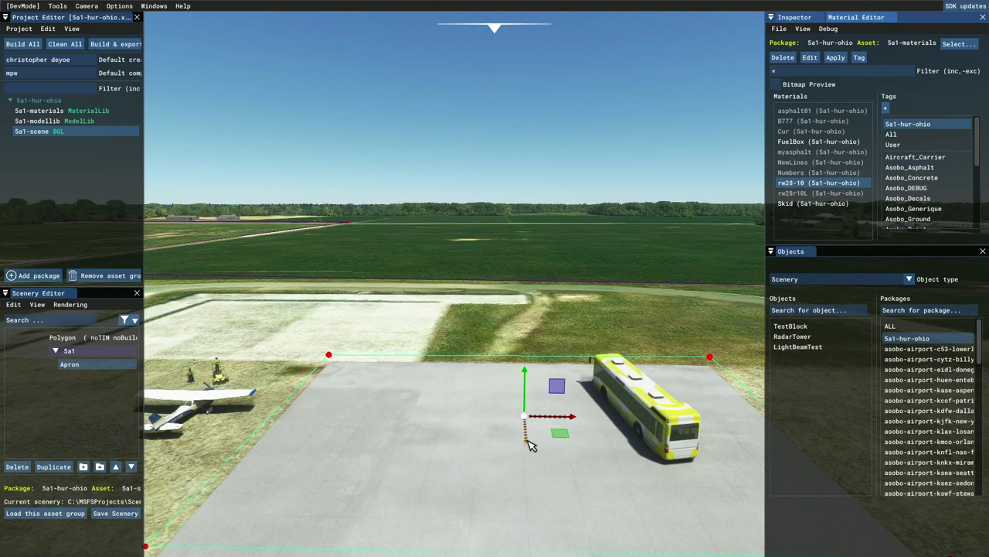
Frame the camera over the apron and pick the Square shape under the Apron object type
key("s")
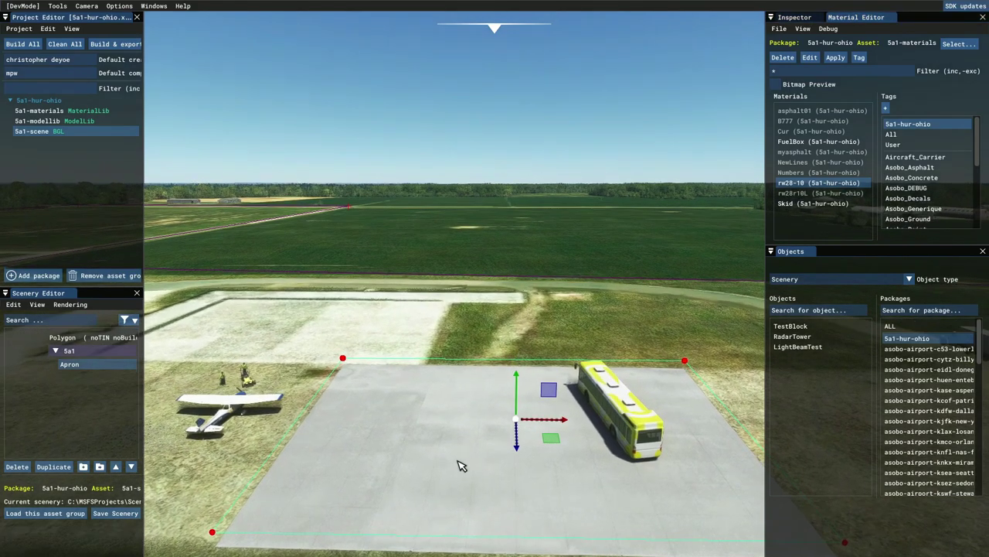
key("s")
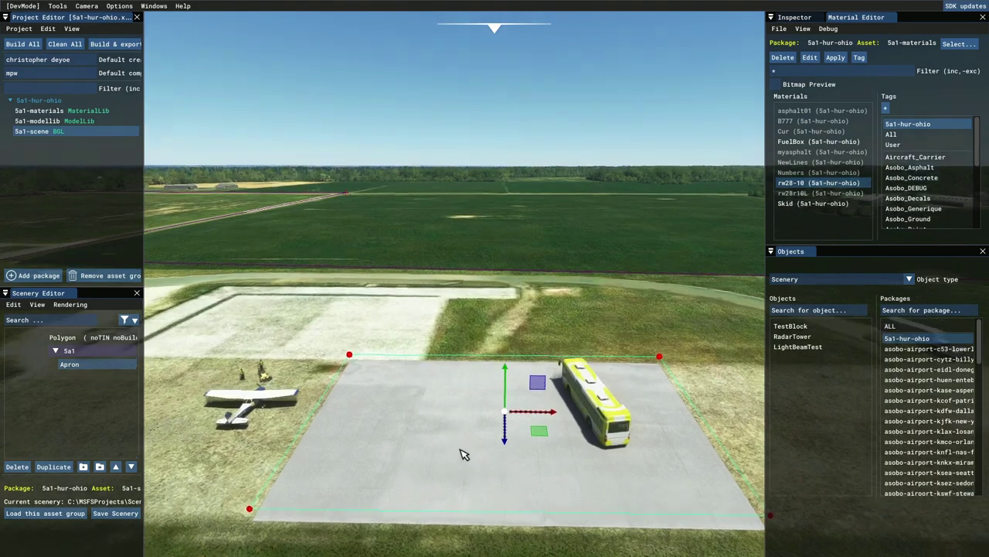
right_click_drag(464, 455, 480, 494)
key("f")
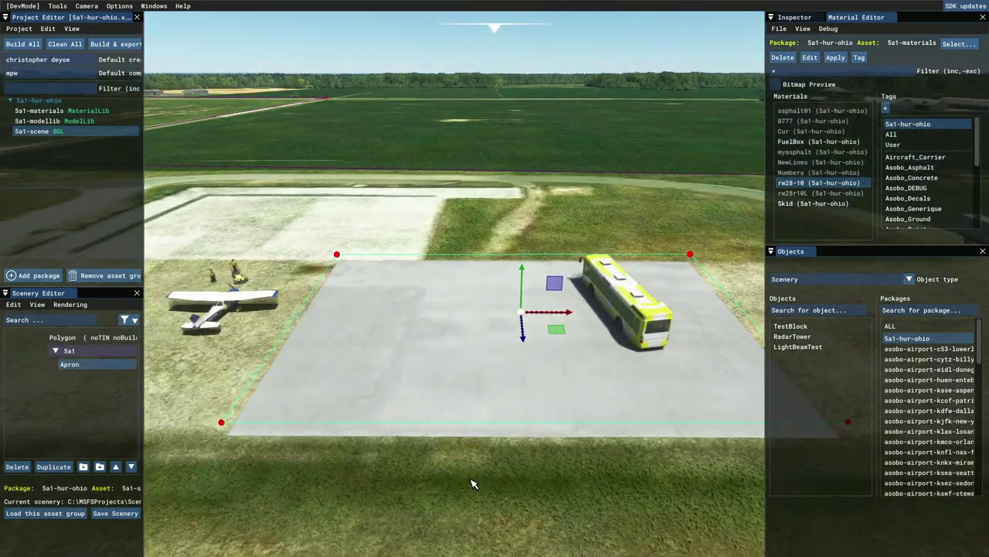
key("w")
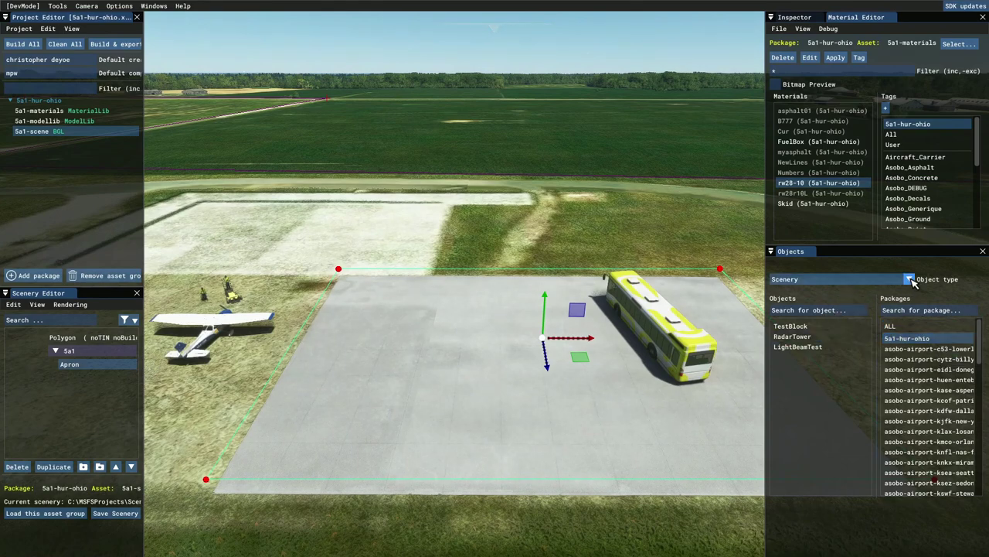
left_click(911, 280)
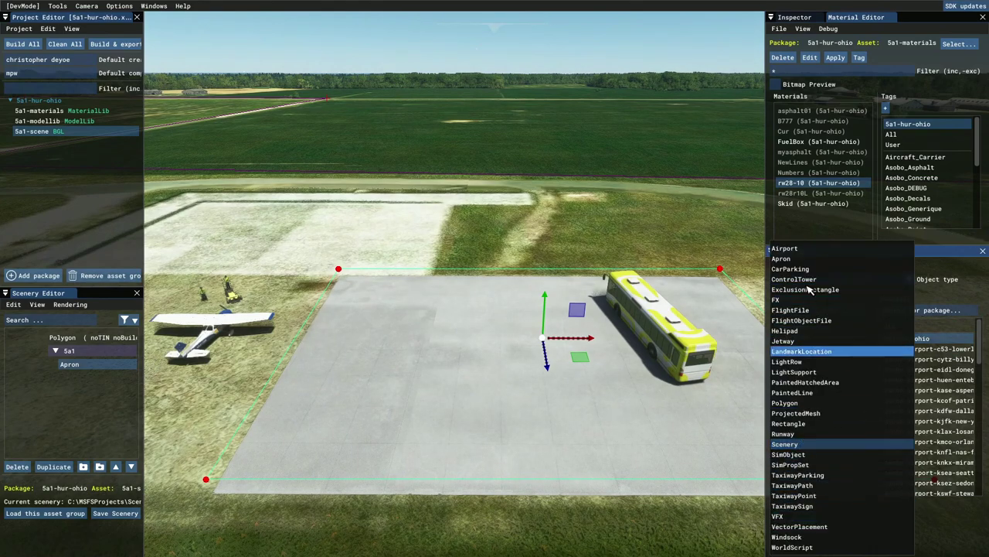
left_click(790, 259)
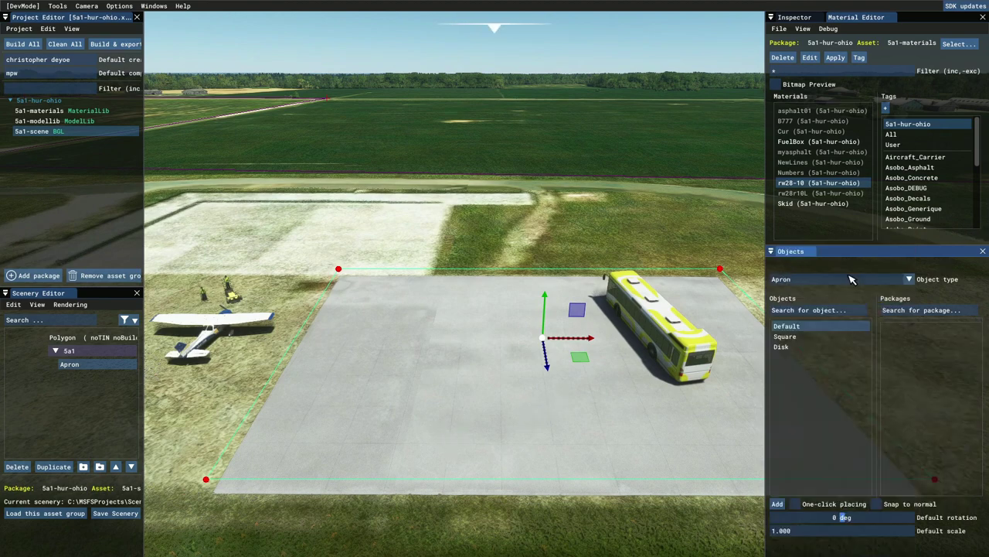
left_click(789, 337)
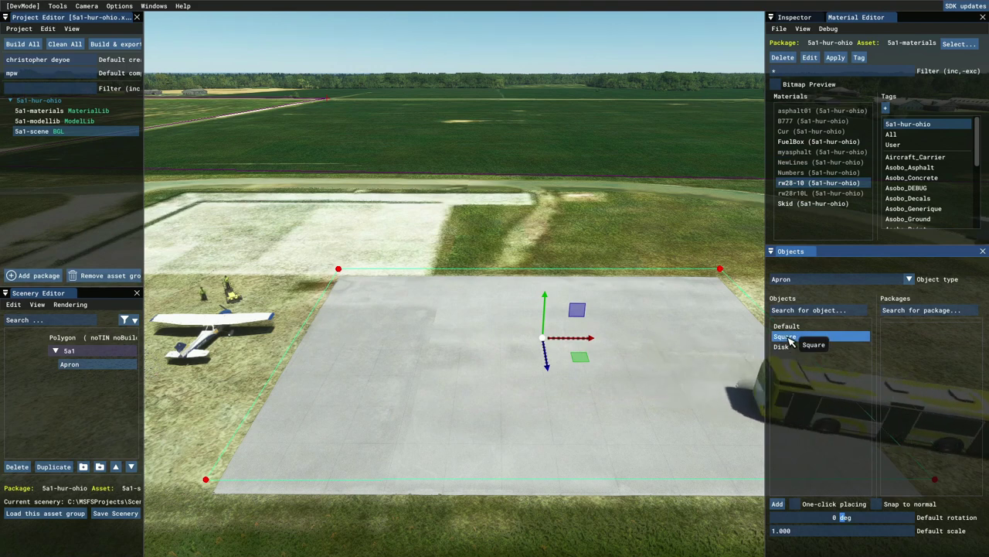
Place a new square apron on the existing apron and raise its priority to 1
left_click(778, 503)
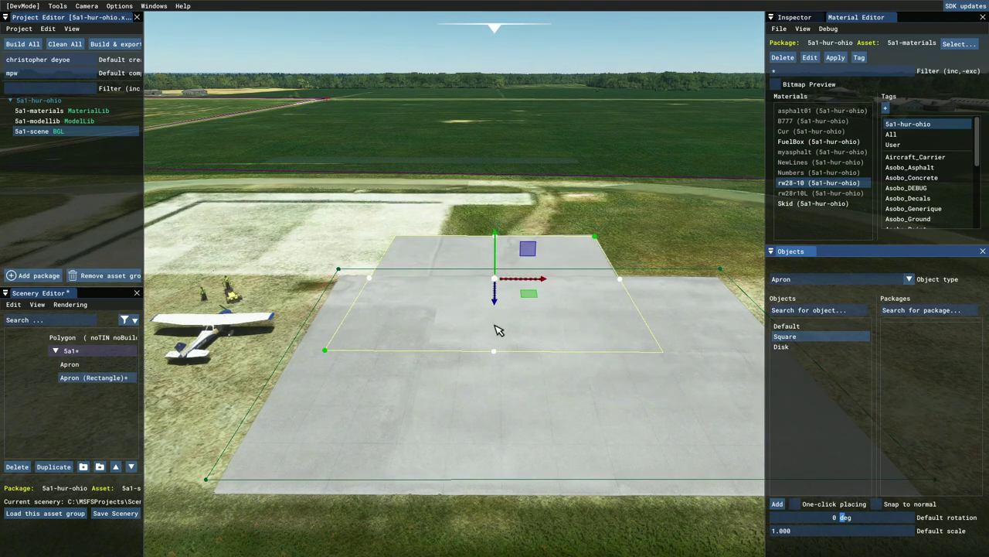
right_click(463, 299)
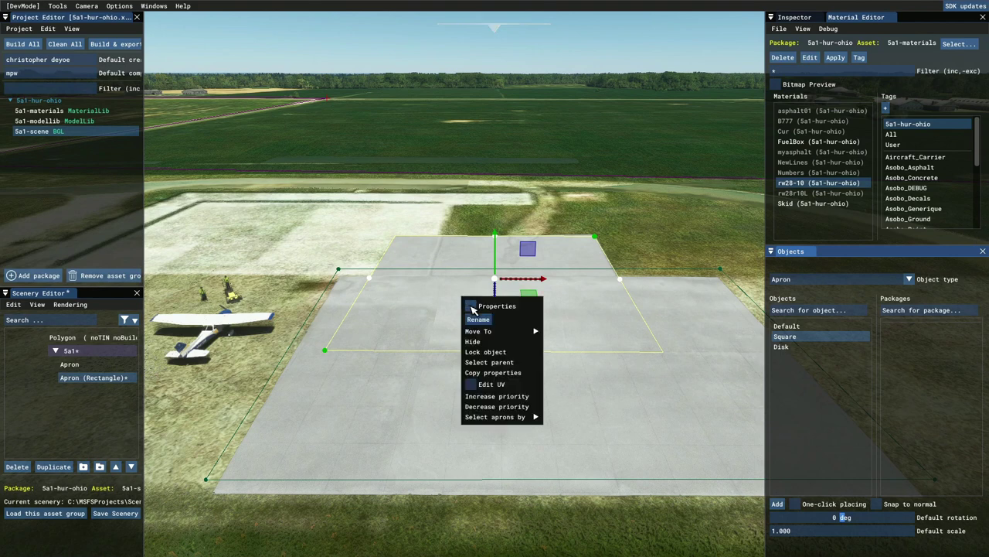
left_click(473, 307)
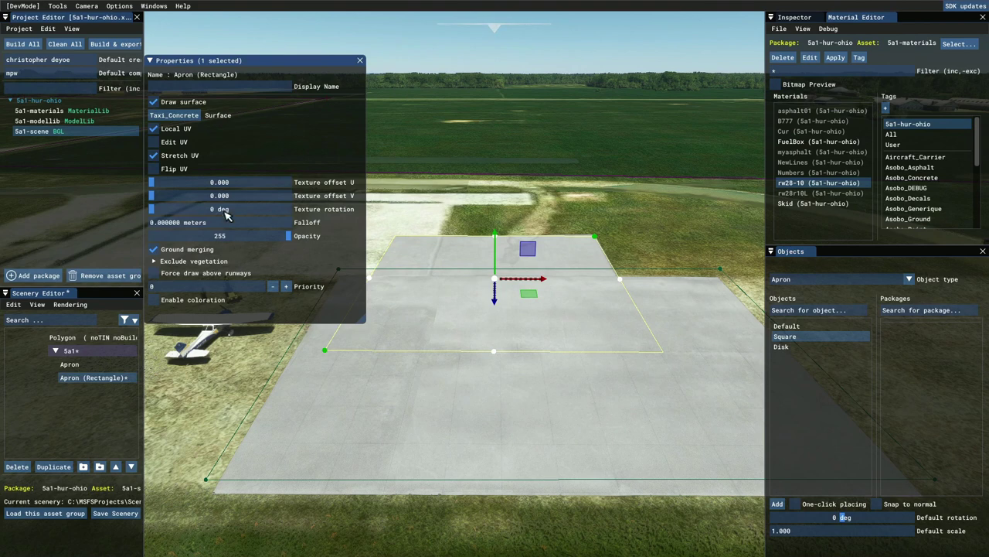
left_click(286, 286)
Apply the FuelBox material to the apron surface and turn off ground merging
left_click(789, 143)
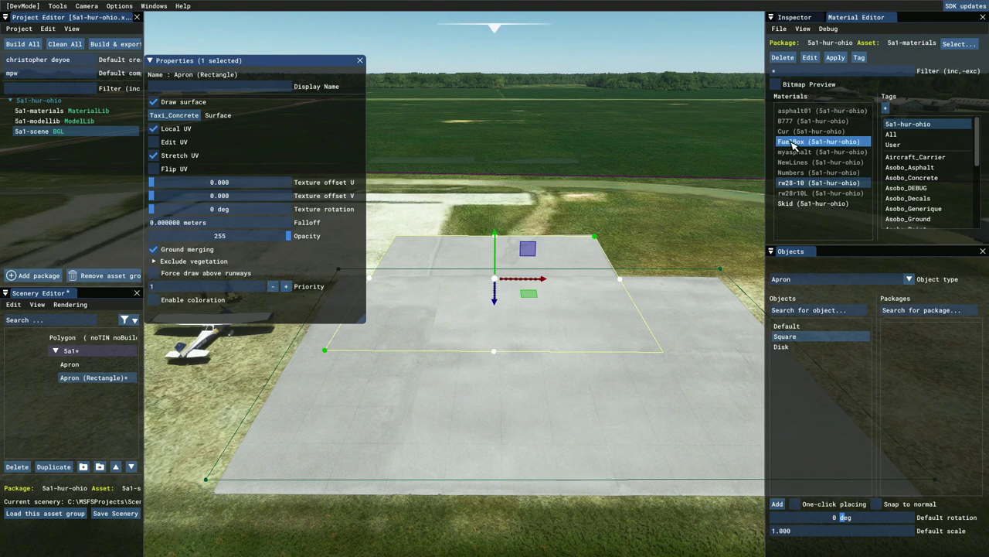
left_click_drag(790, 144, 177, 115)
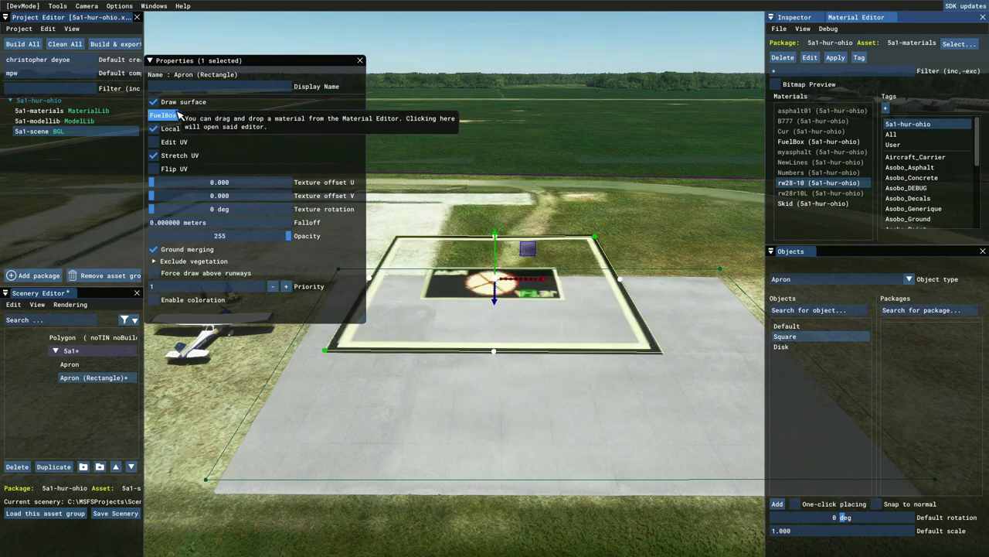
scroll(532, 316, "up", 5)
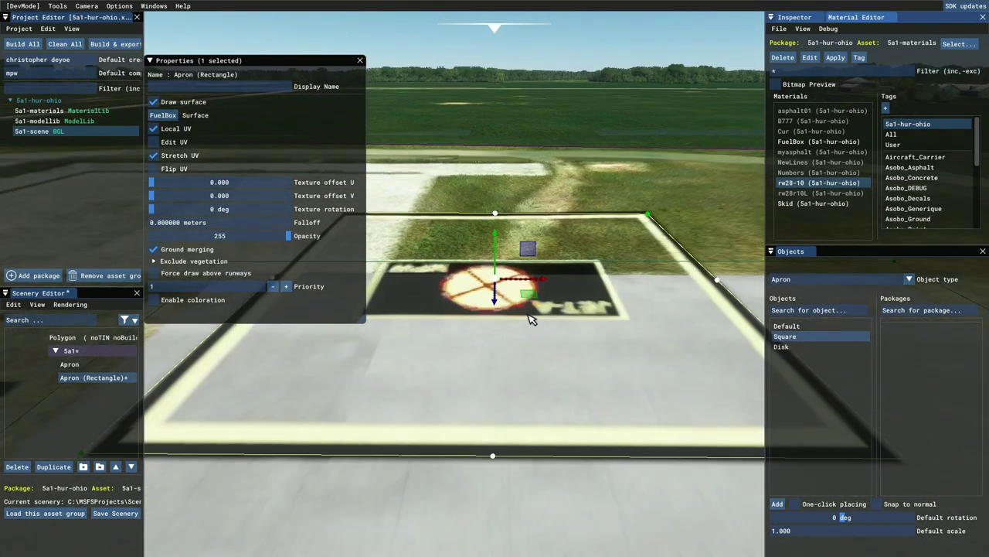
scroll(531, 323, "down", 3)
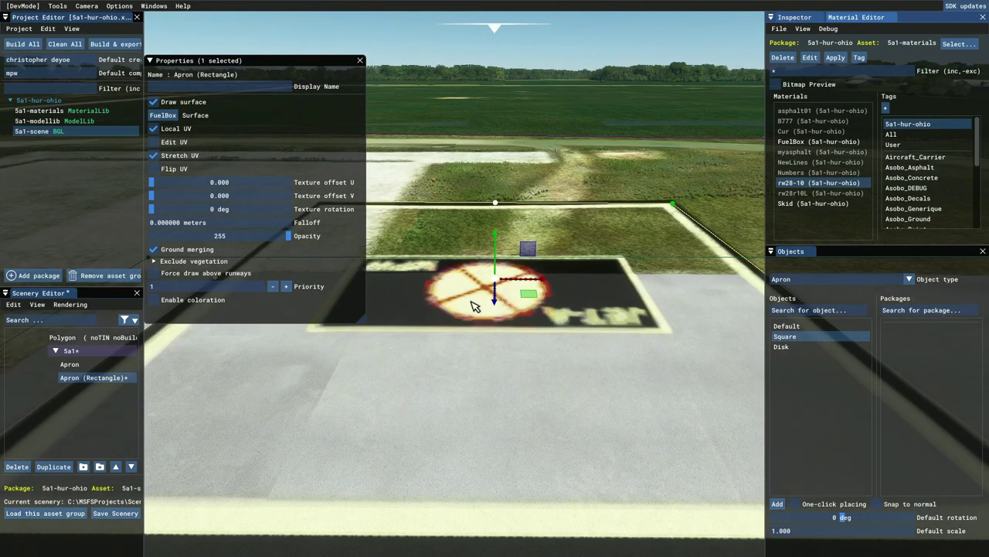
left_click(154, 249)
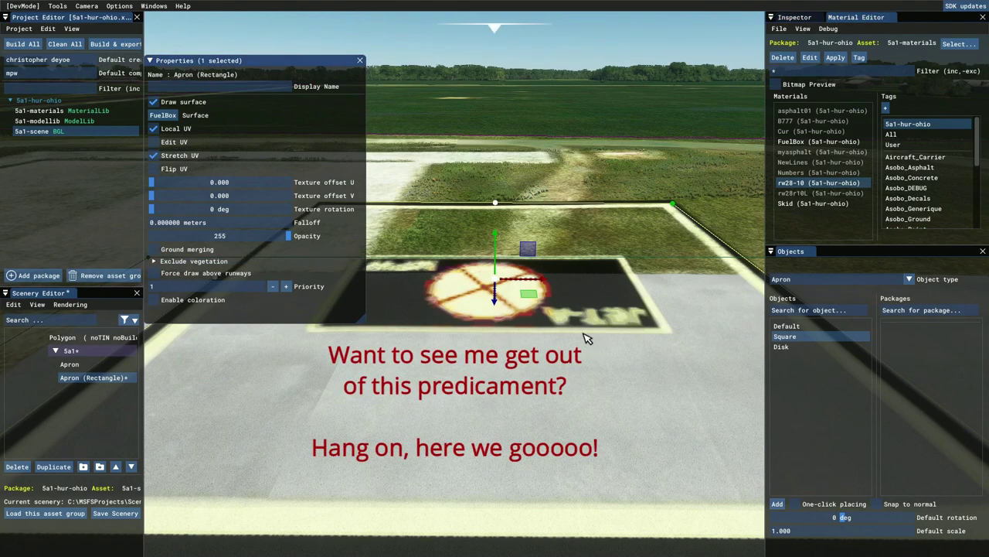
Use the Scale gizmo to set the FuelBox apron's scale to 0.1
scroll(585, 338, "down", 5)
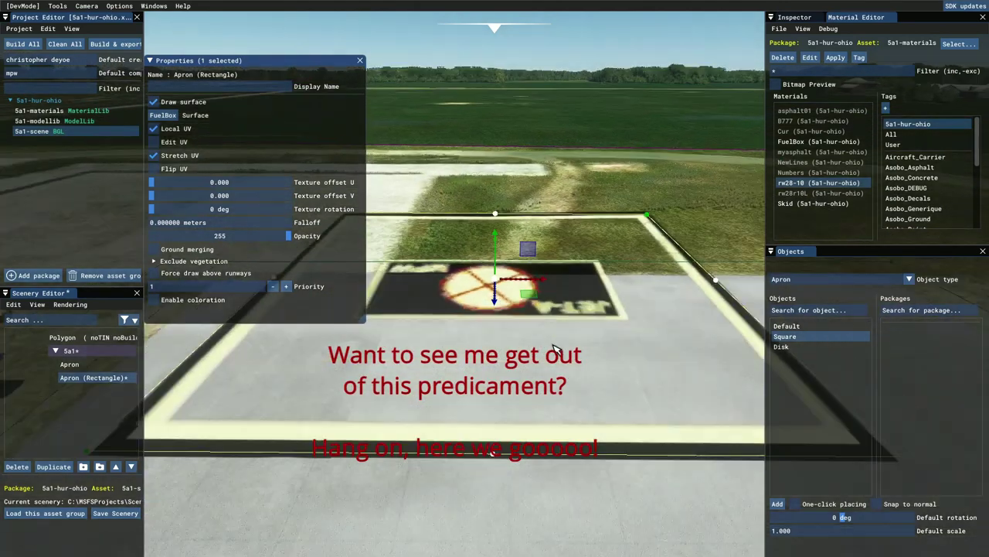
scroll(553, 349, "down", 2)
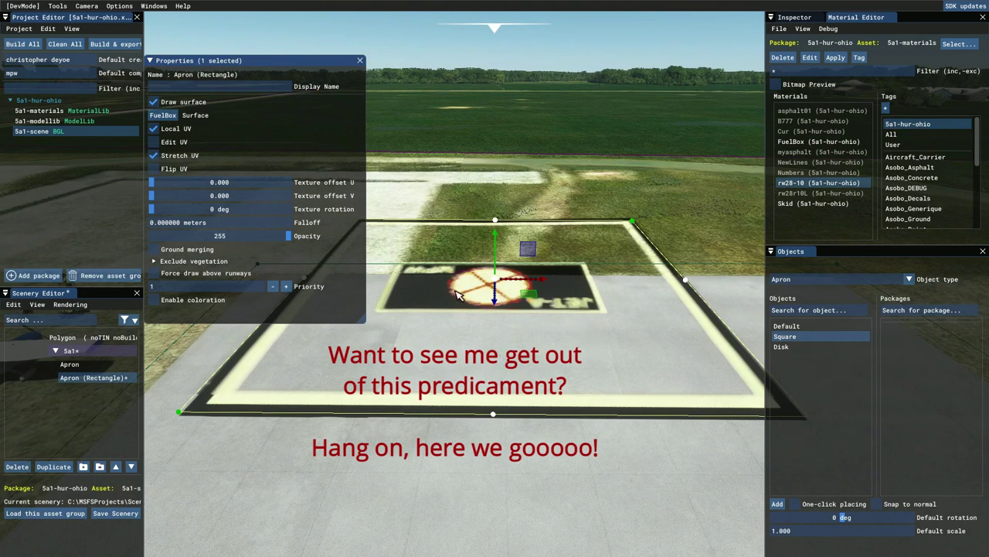
left_click(37, 306)
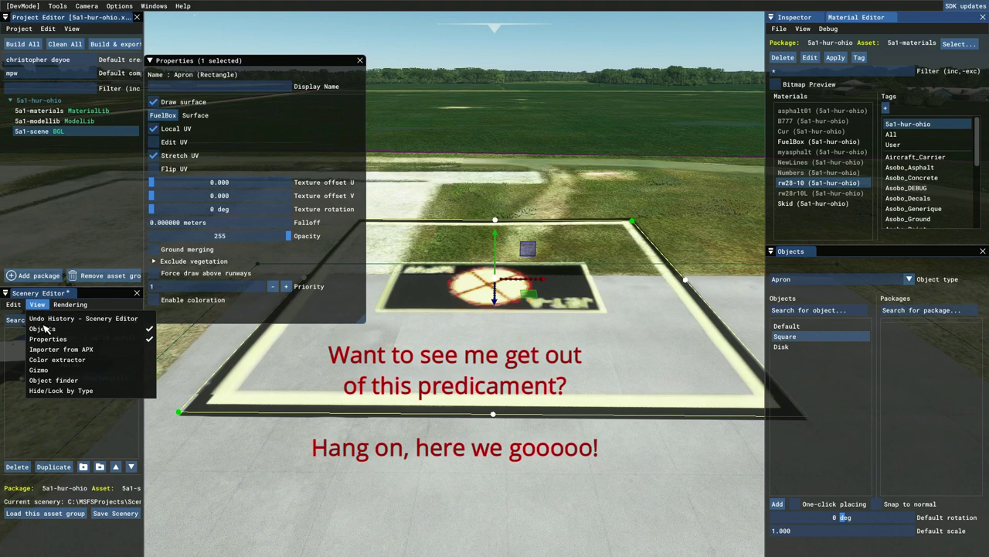
left_click(41, 372)
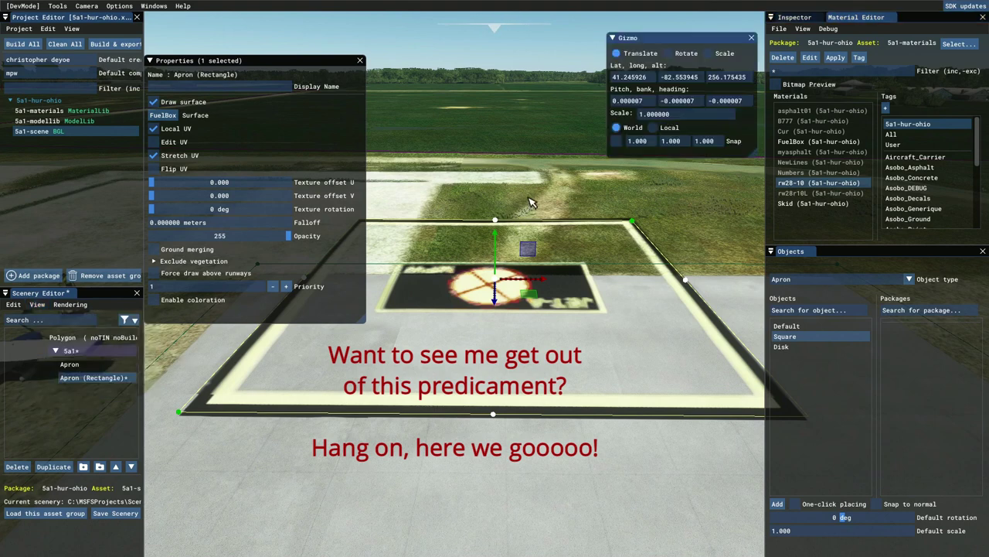
left_click(709, 55)
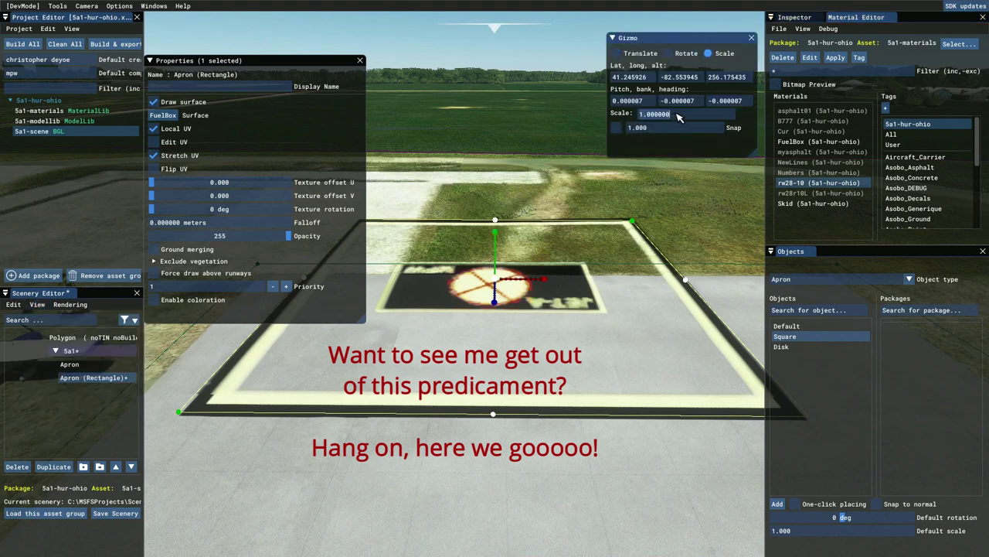
type(".")
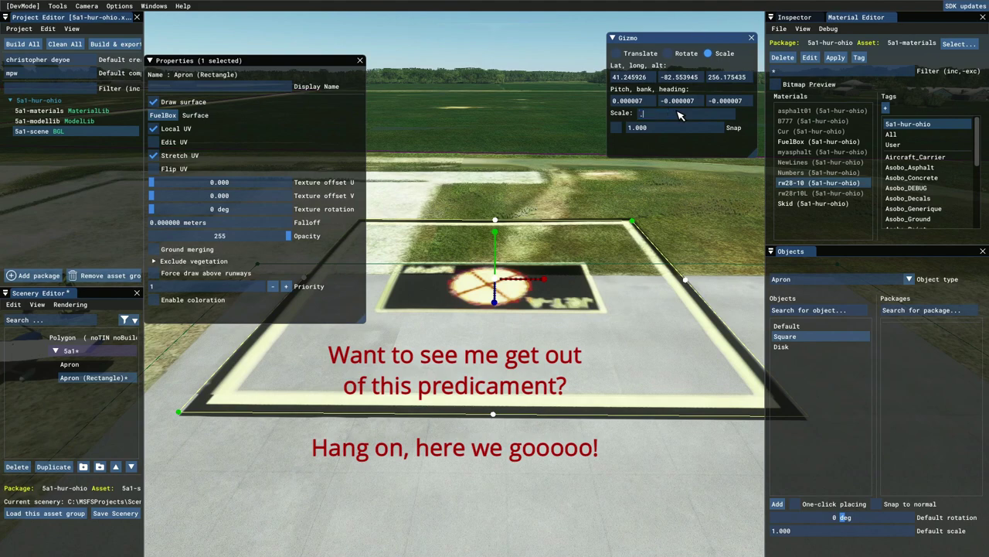
type("100000")
key("Return")
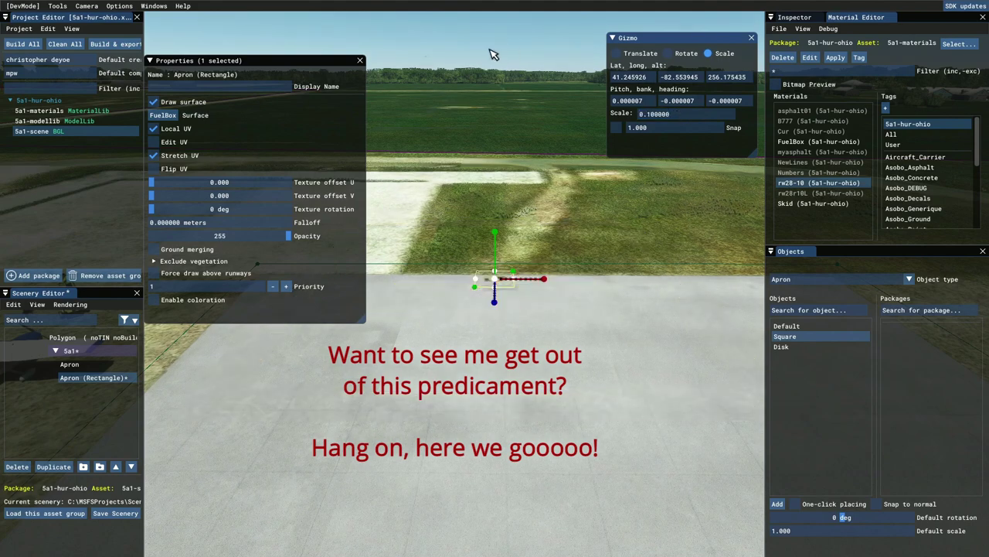
scroll(502, 284, "up", 5)
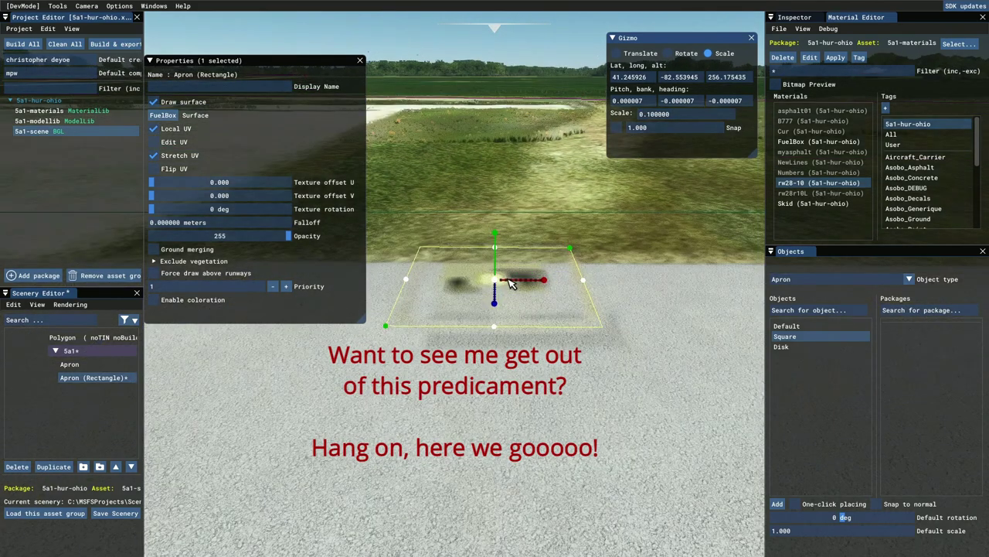
scroll(511, 284, "up", 2)
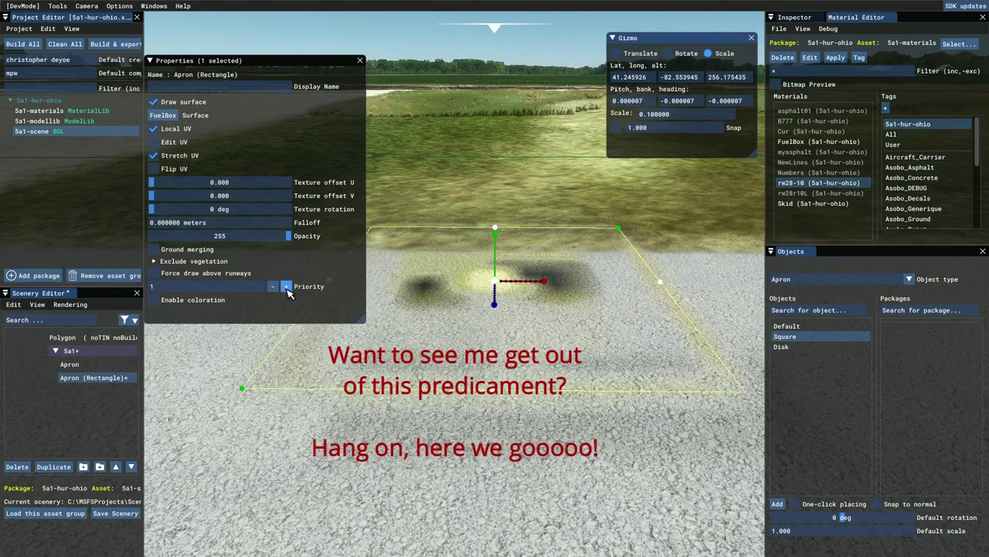
Raise the apron's priority to 2 and enable ground merging and force draw above runways
left_click(286, 286)
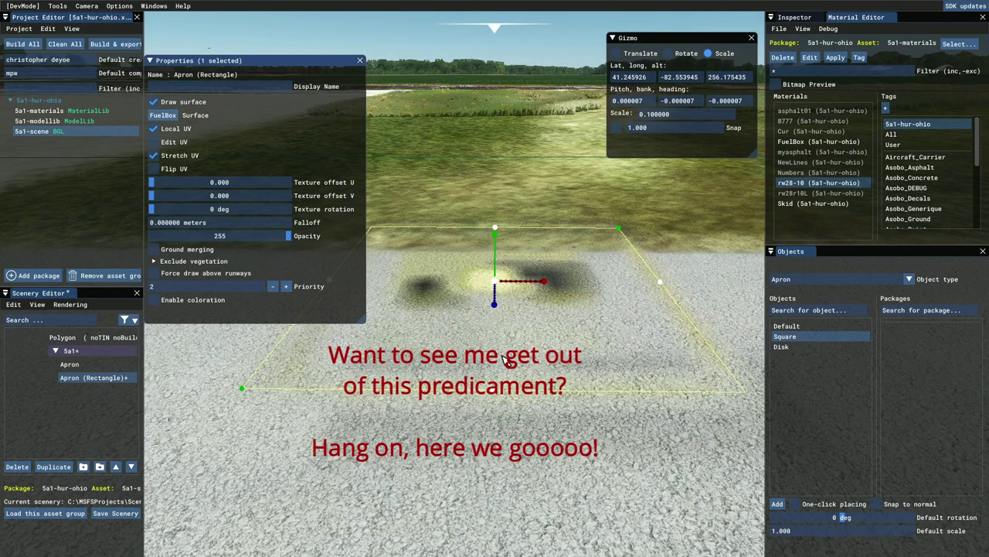
scroll(553, 263, "down", 6)
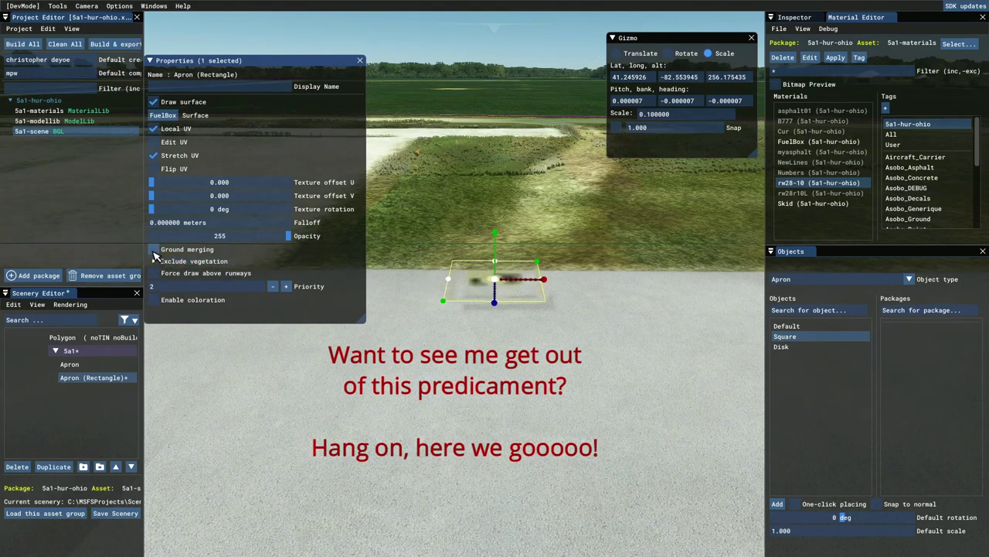
left_click(154, 248)
left_click(154, 273)
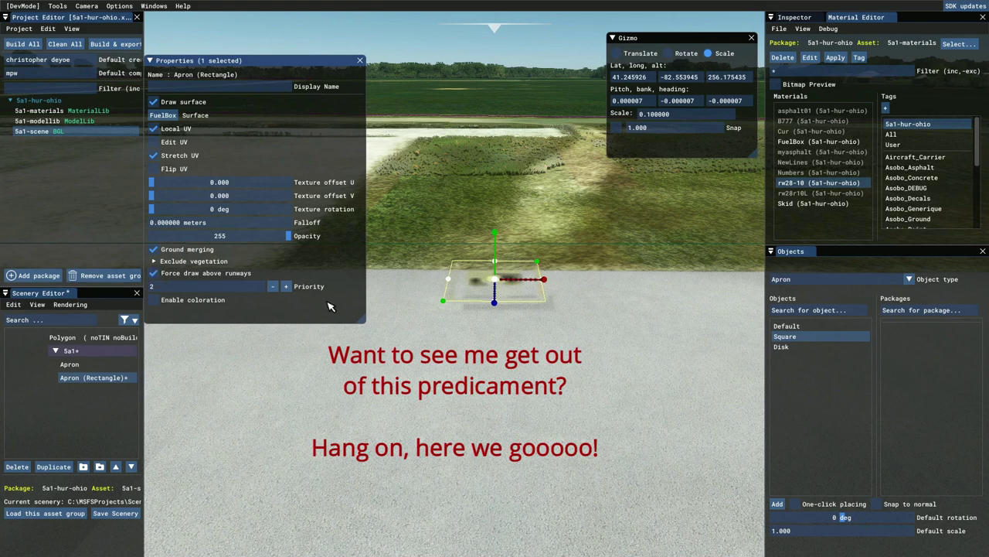
scroll(516, 292, "up", 3)
scroll(516, 292, "down", 3)
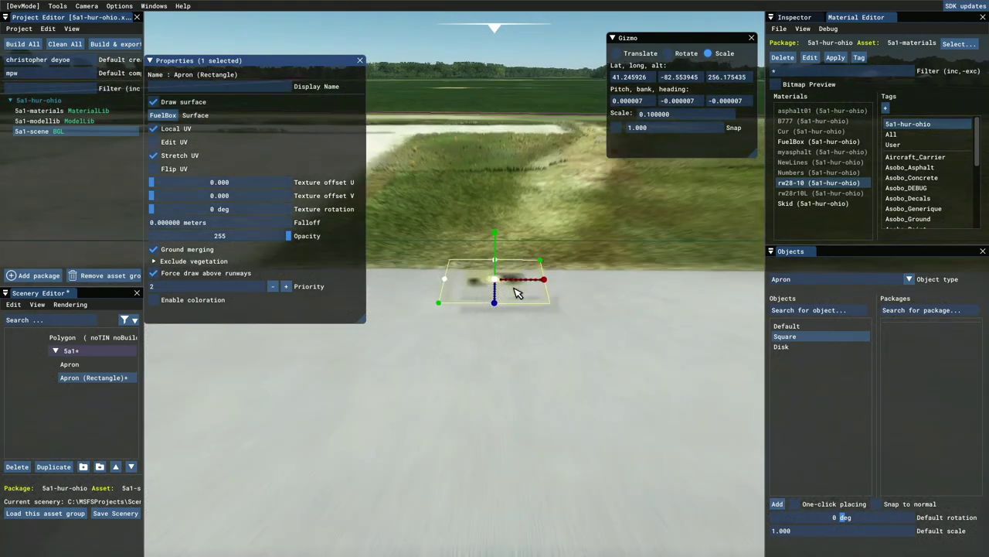
Shrink the FuelBox decal, move it onto the apron square, and inspect it beside the parked plane
left_click_drag(515, 288, 472, 297)
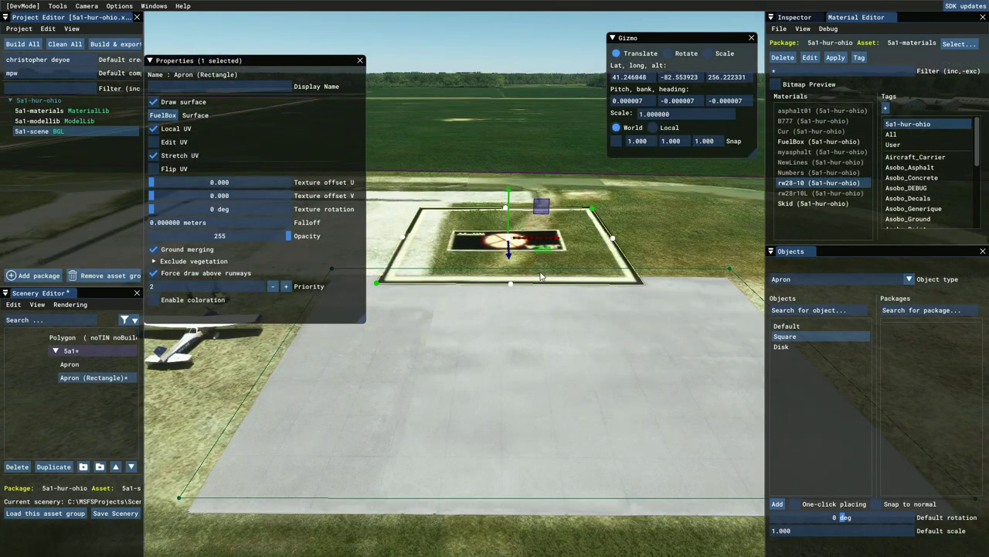
left_click_drag(550, 255, 550, 349)
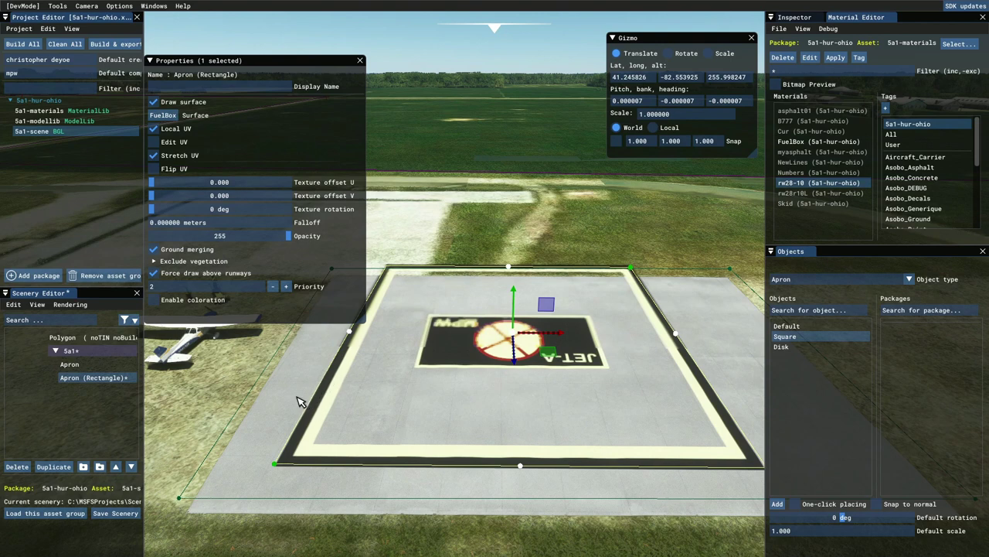
key("a")
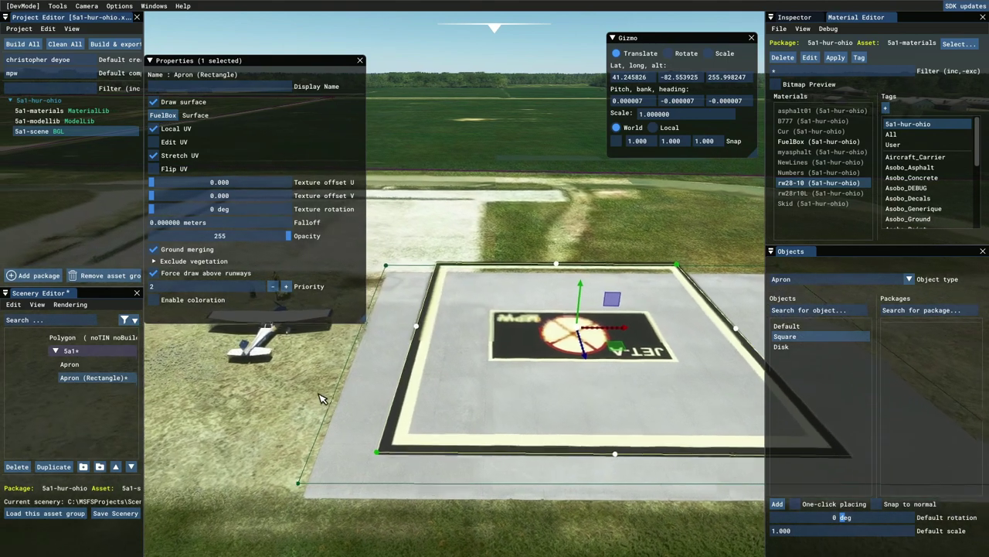
key("s")
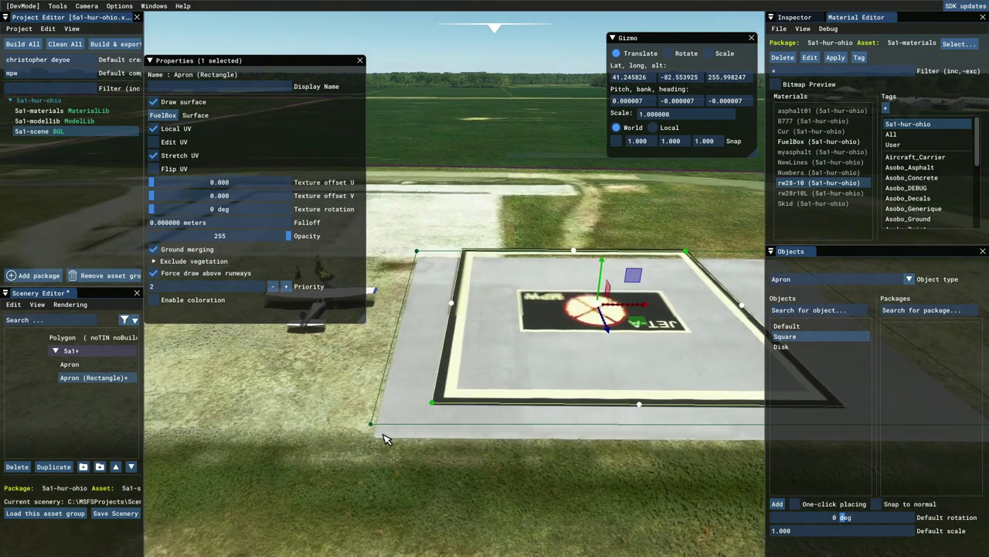
key("s")
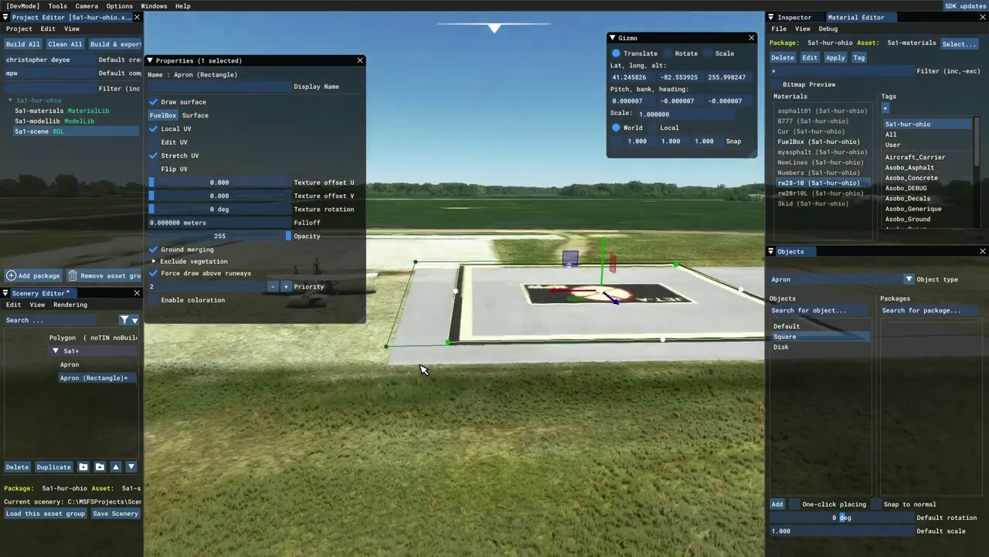
key("f")
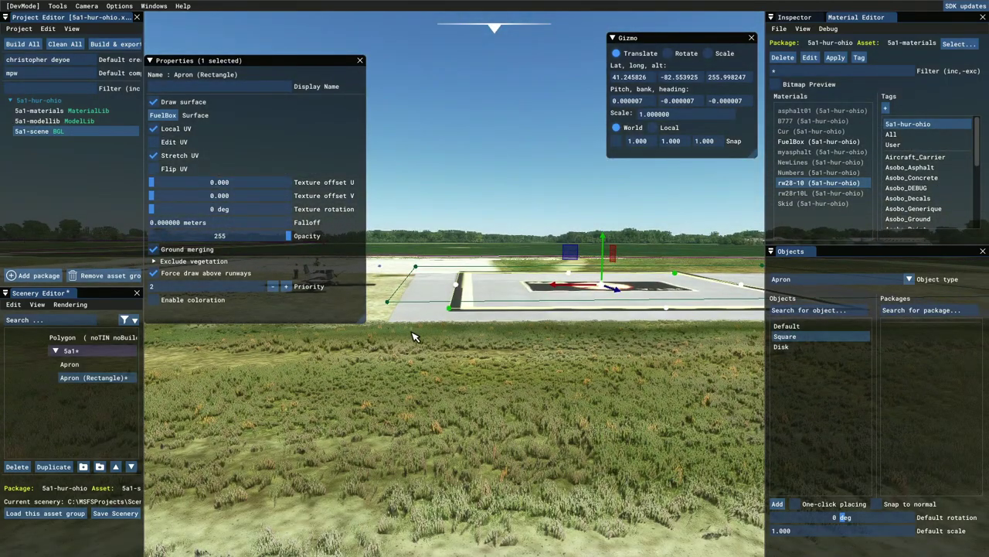
key("w")
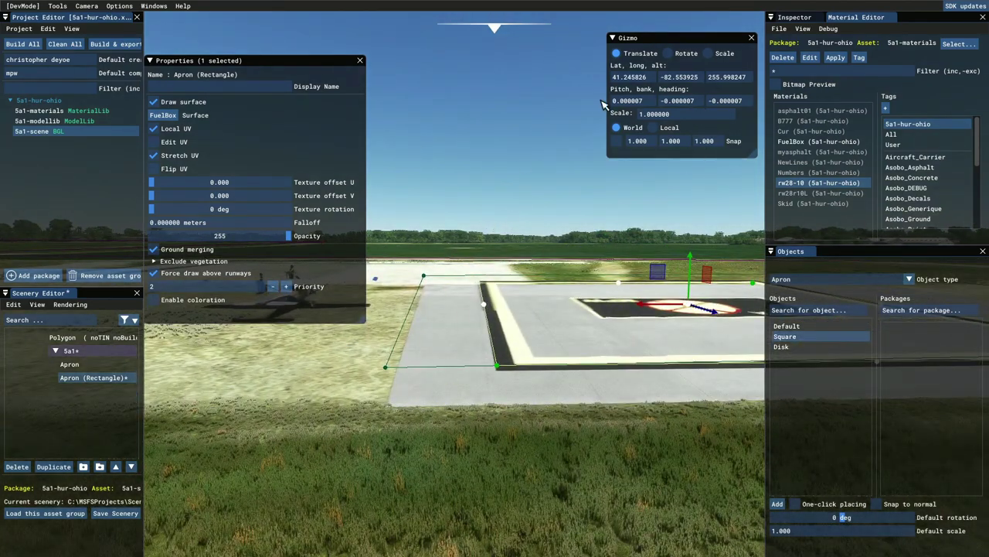
key("s")
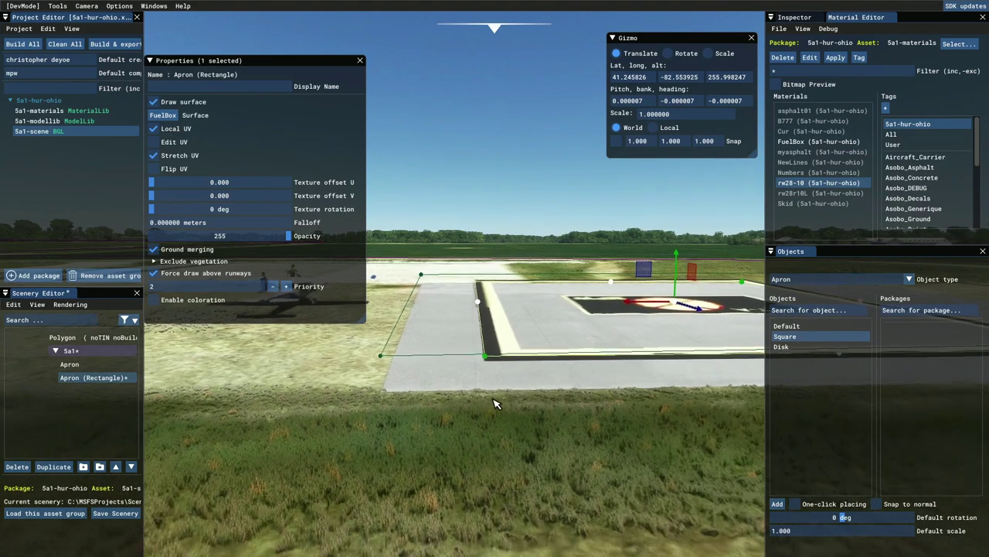
key("d")
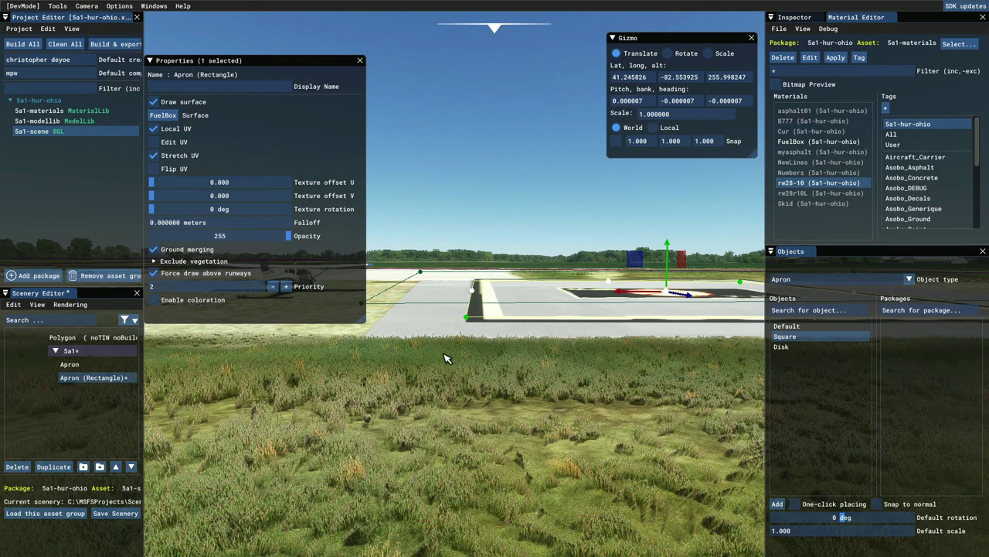
key("w")
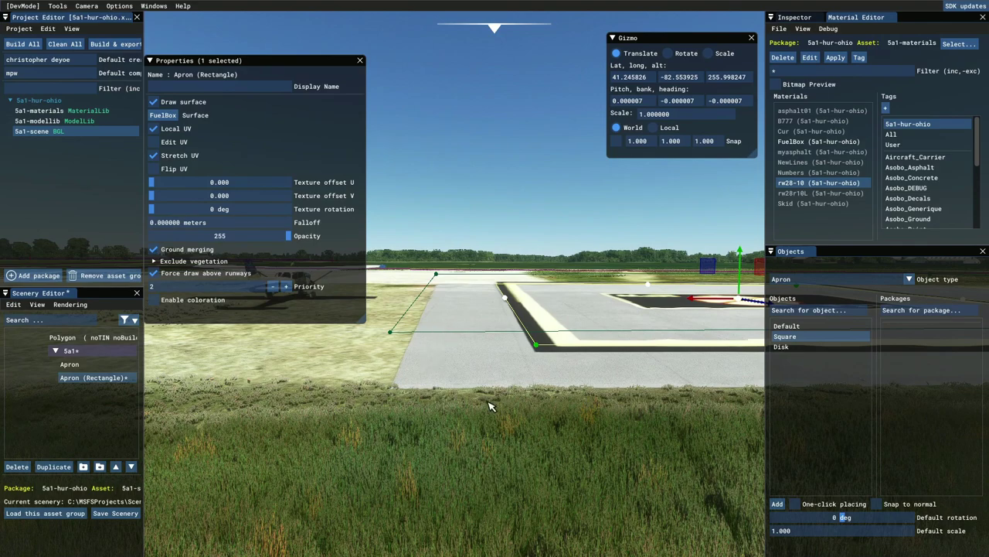
key("a")
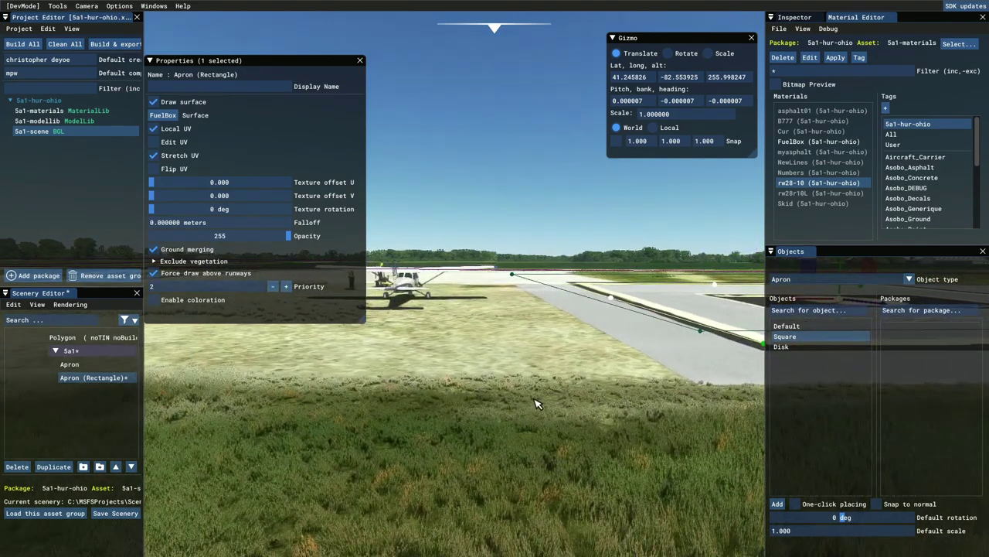
key("w")
key("a")
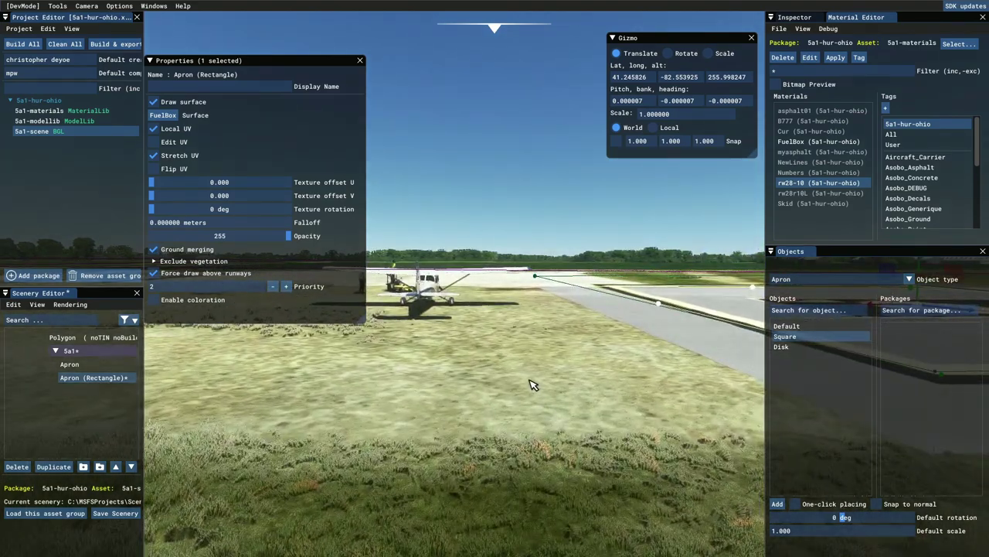
key("s")
key("w")
right_click_drag(552, 379, 519, 452)
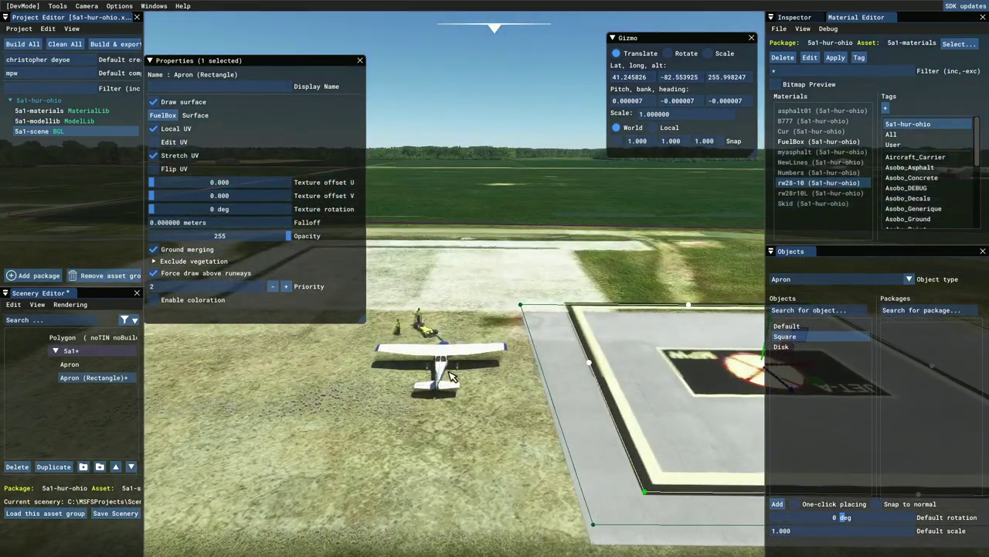
Select the surrounding scenery polygon and enable terraforming on it
left_click(475, 230)
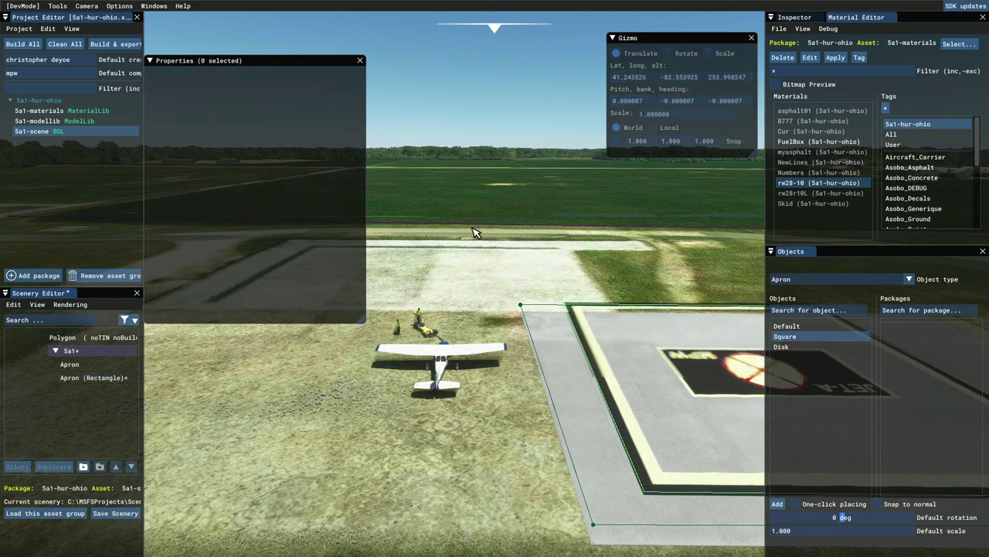
left_click(479, 219)
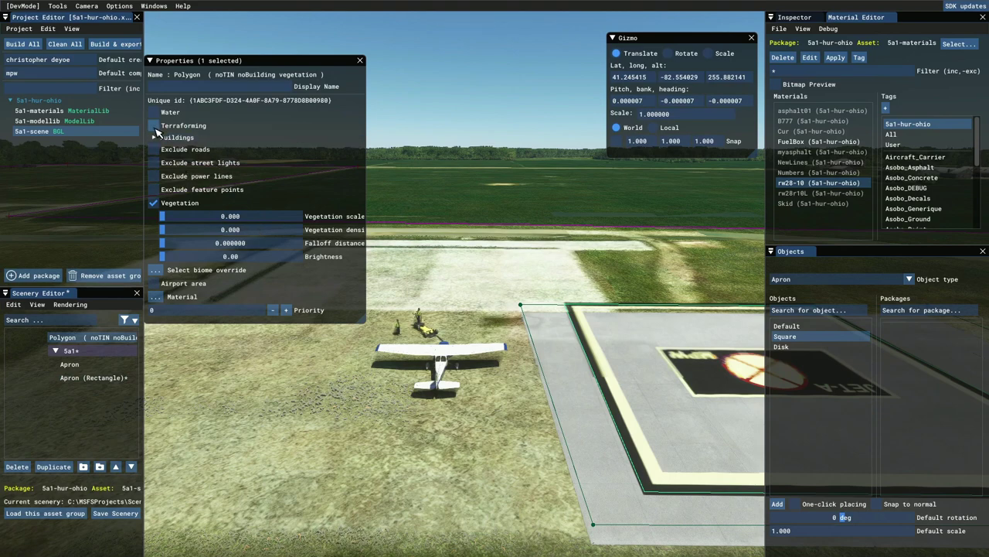
left_click(156, 137)
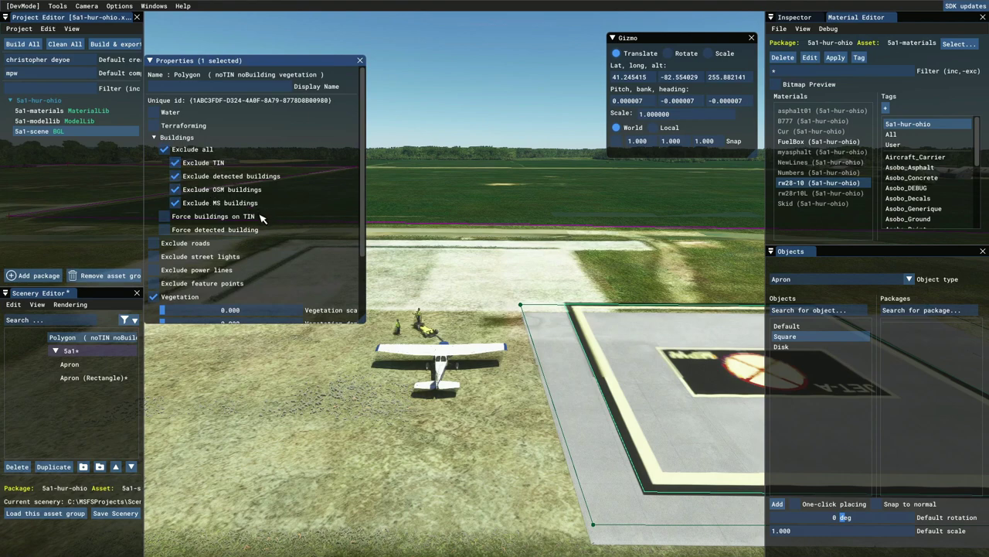
left_click(155, 138)
left_click(157, 126)
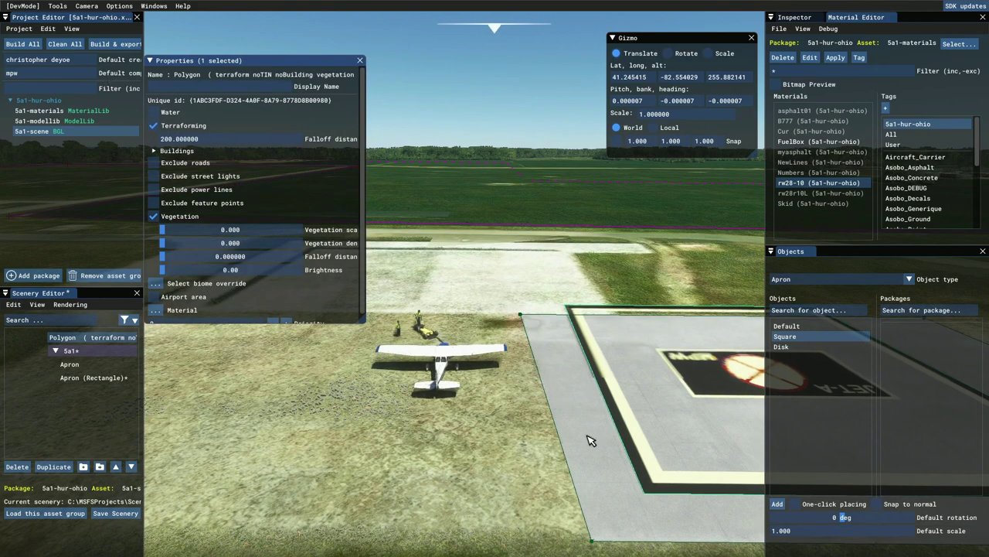
Bring the apron back into view and select the concrete apron surface
key("s")
key("d")
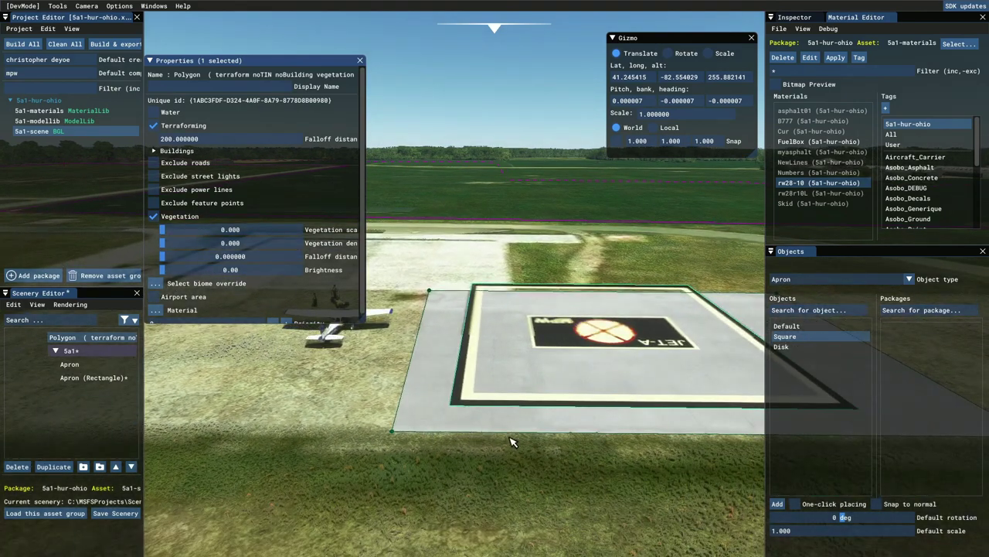
key("d")
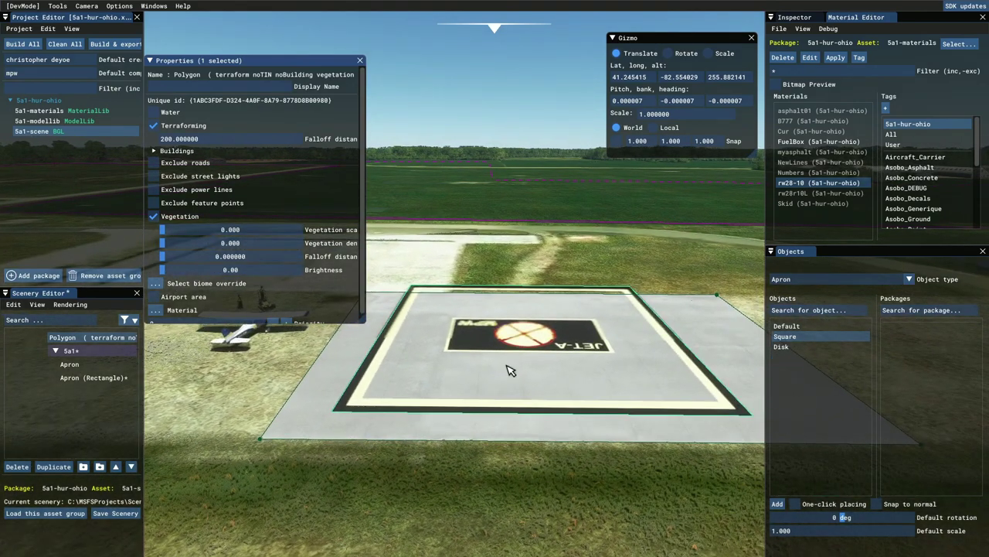
key("w")
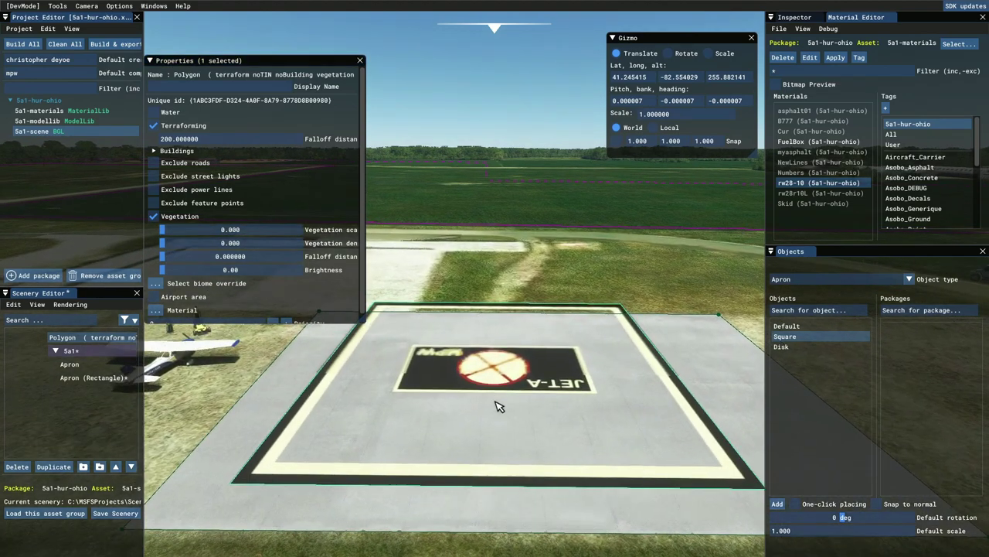
left_click(502, 379)
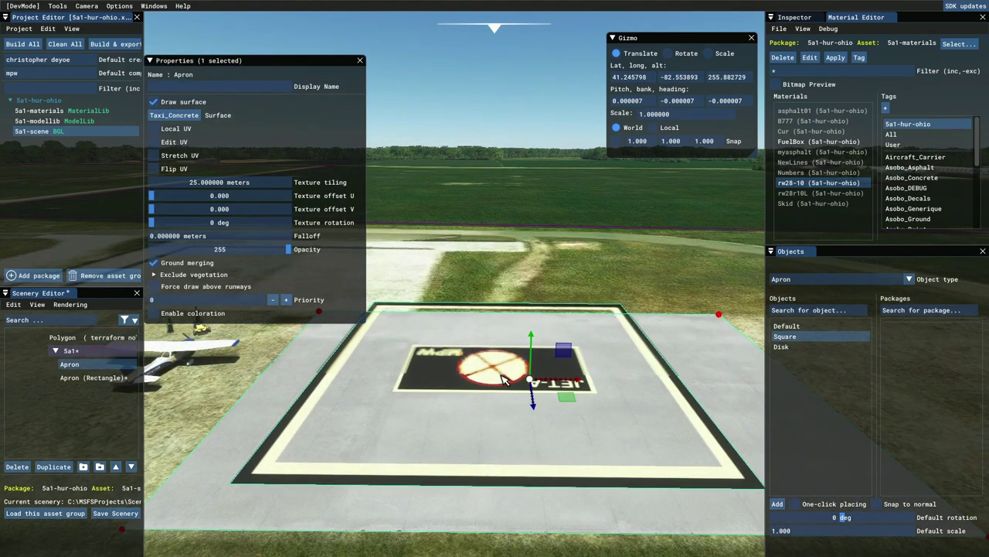
Select the FuelBox decal rectangle and nudge it toward the apron's near edge
left_click(553, 395)
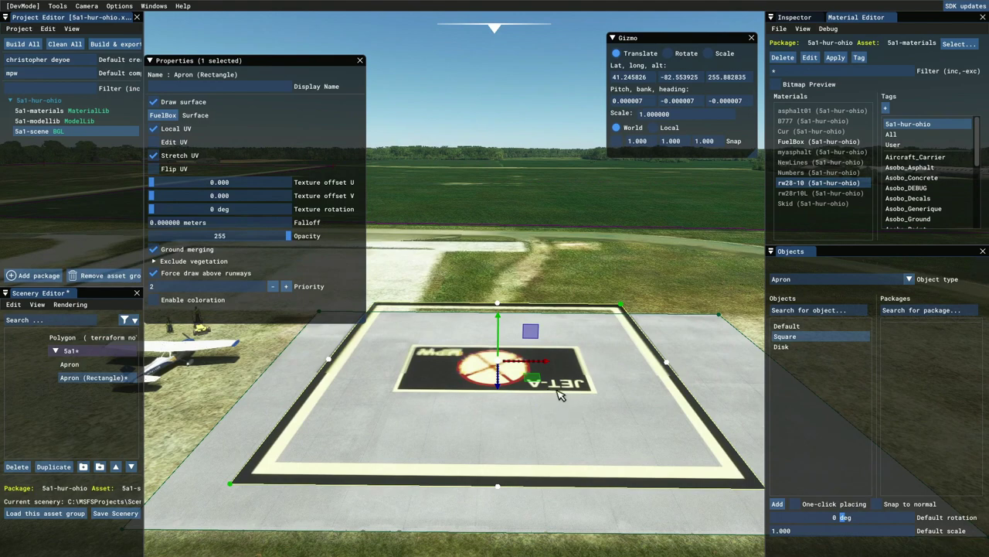
left_click_drag(535, 383, 524, 426)
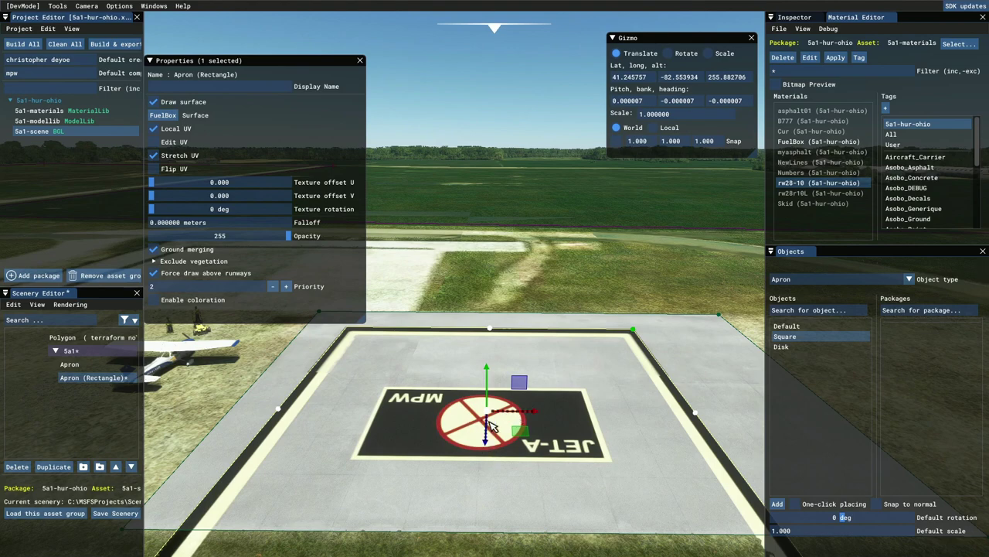
scroll(442, 392, "down", 3)
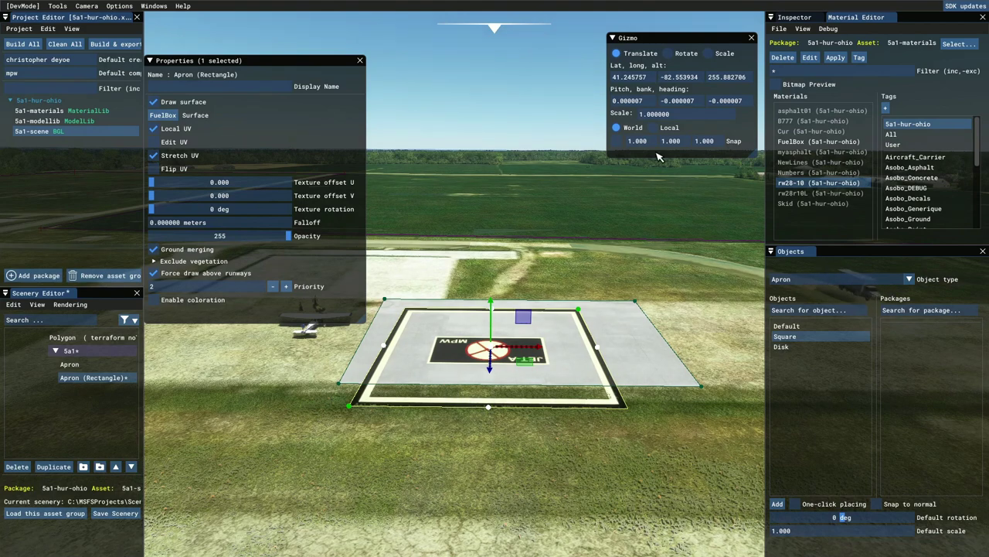
Set the FuelBox apron's scale to 0.2 and drag it toward the pad's left side
double_click(663, 115)
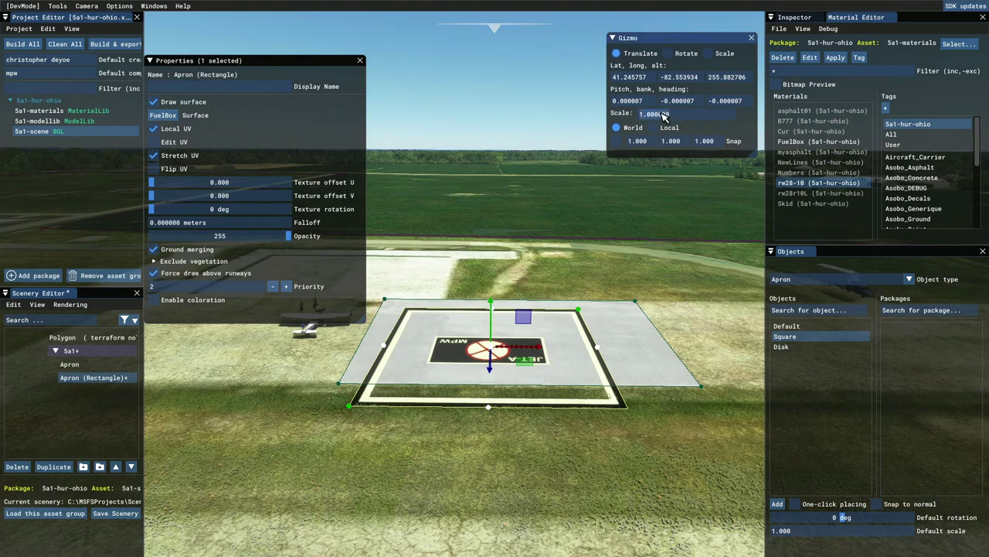
type(".2")
key("Return")
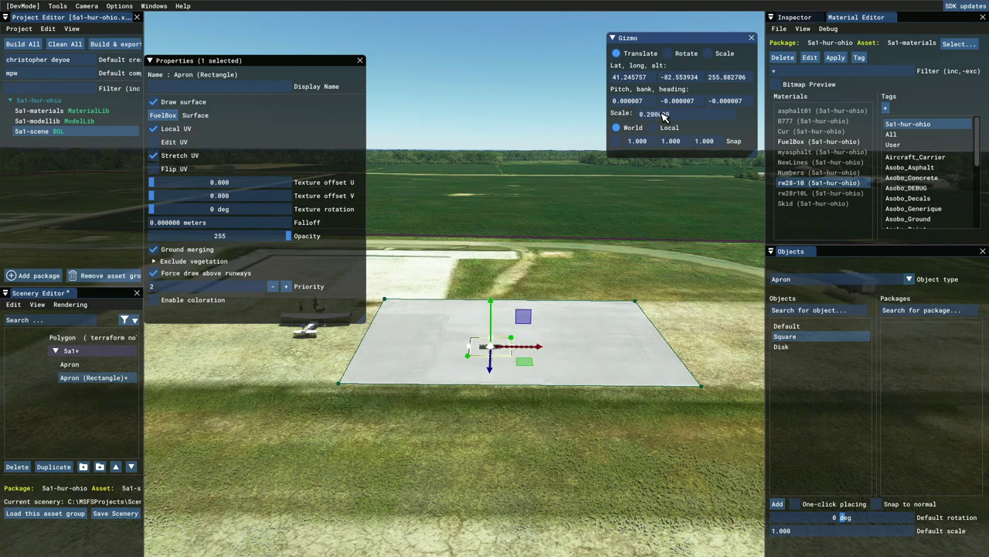
key("w")
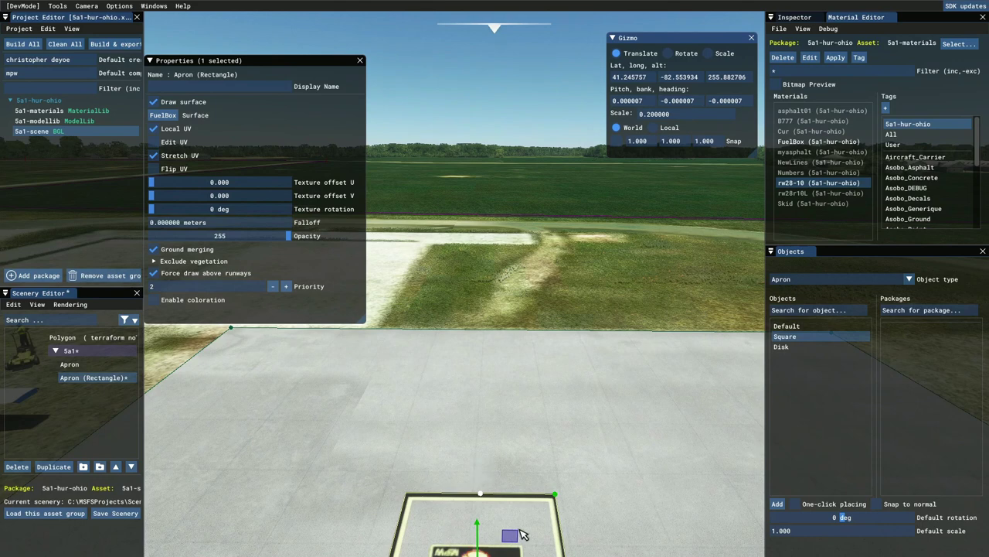
key("s")
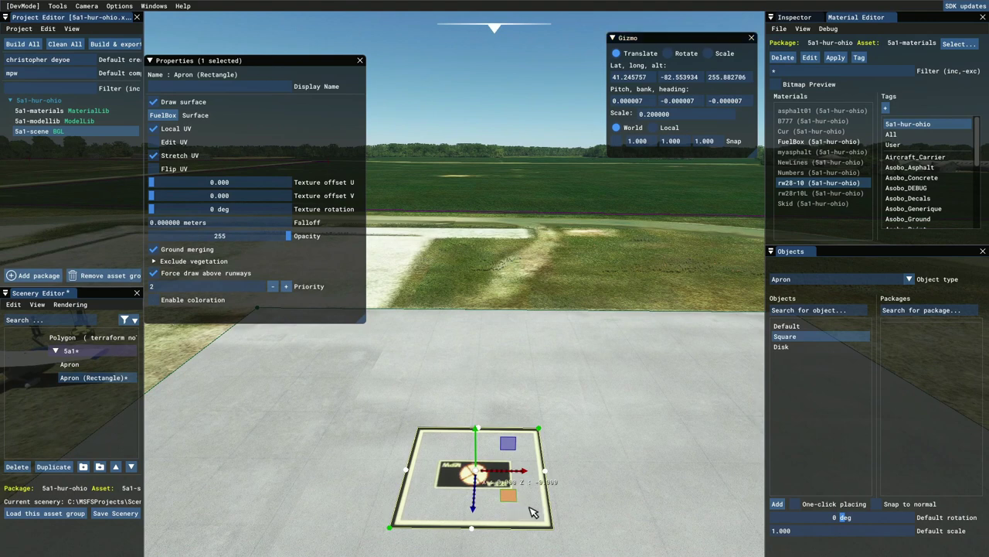
left_click_drag(511, 502, 354, 439)
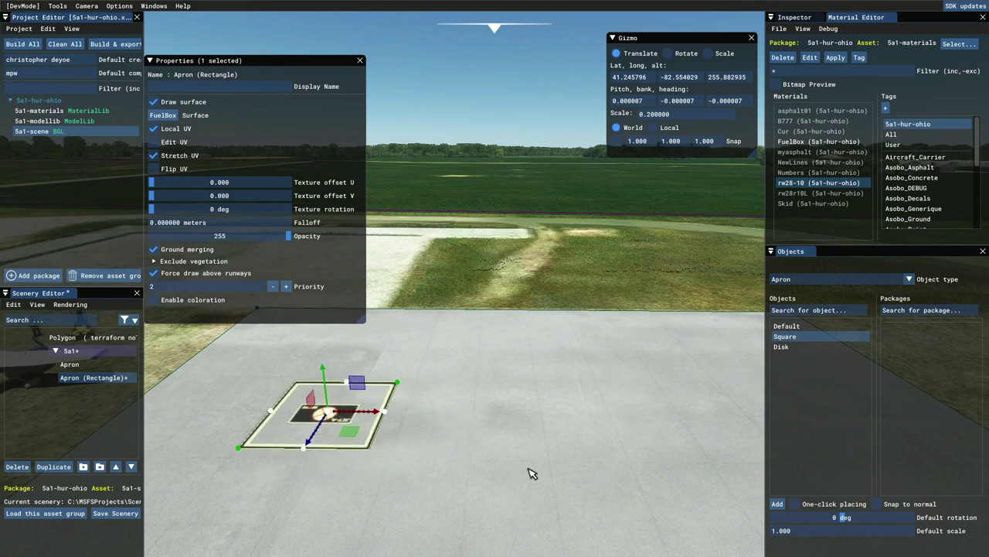
key("s")
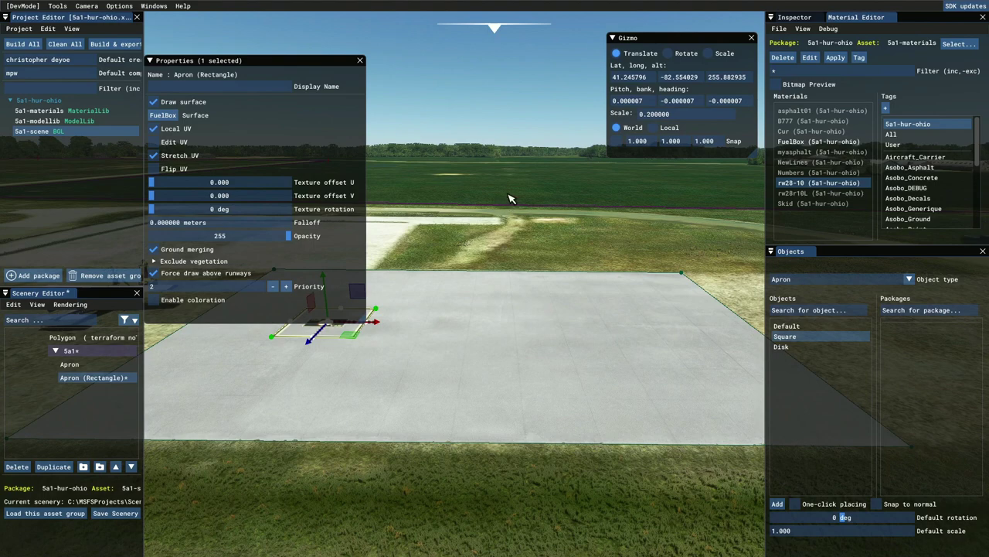
Select the terraform polygon and set its scale back to 1
left_click(504, 217)
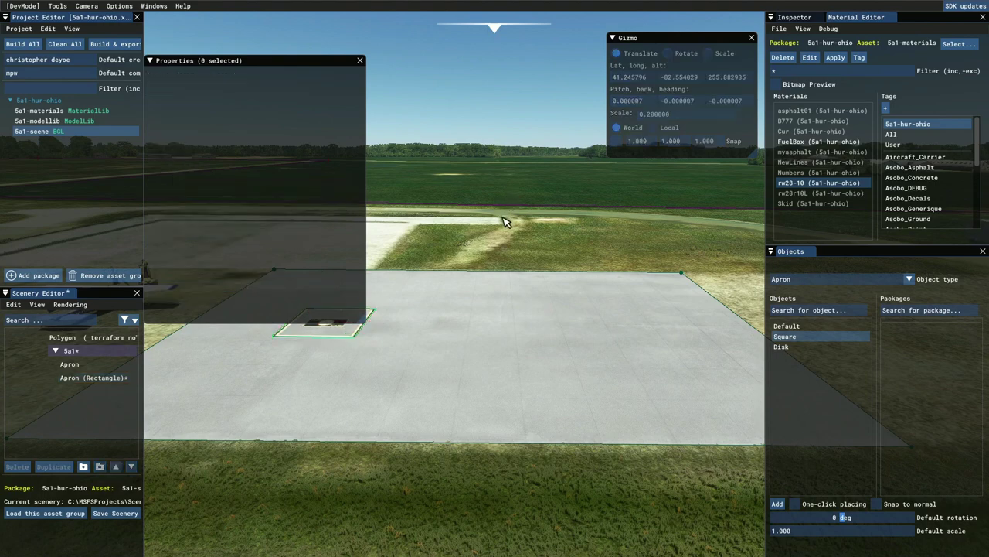
double_click(658, 114)
type("1")
key("Return")
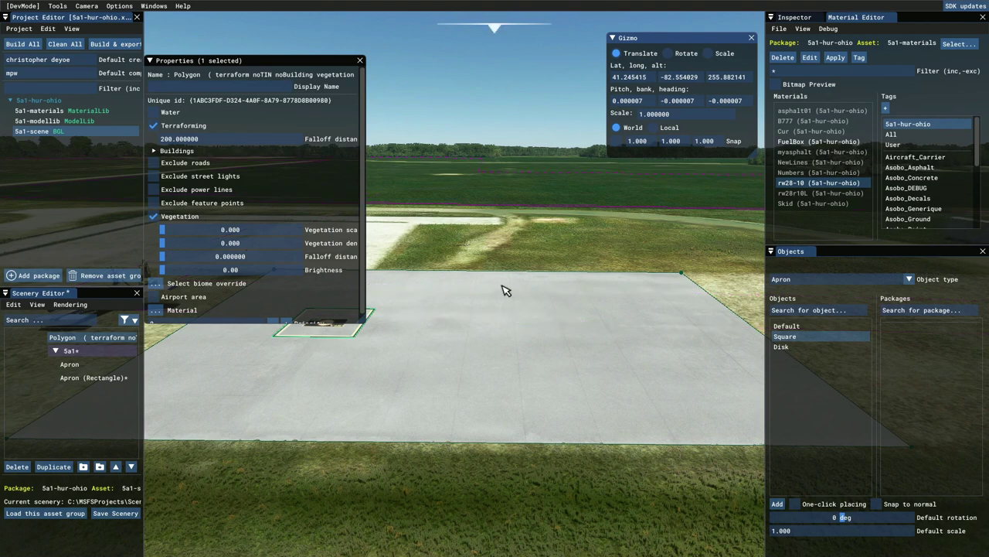
Add a new rectangular apron on the pad and pick the rw28-10 material
left_click(533, 163)
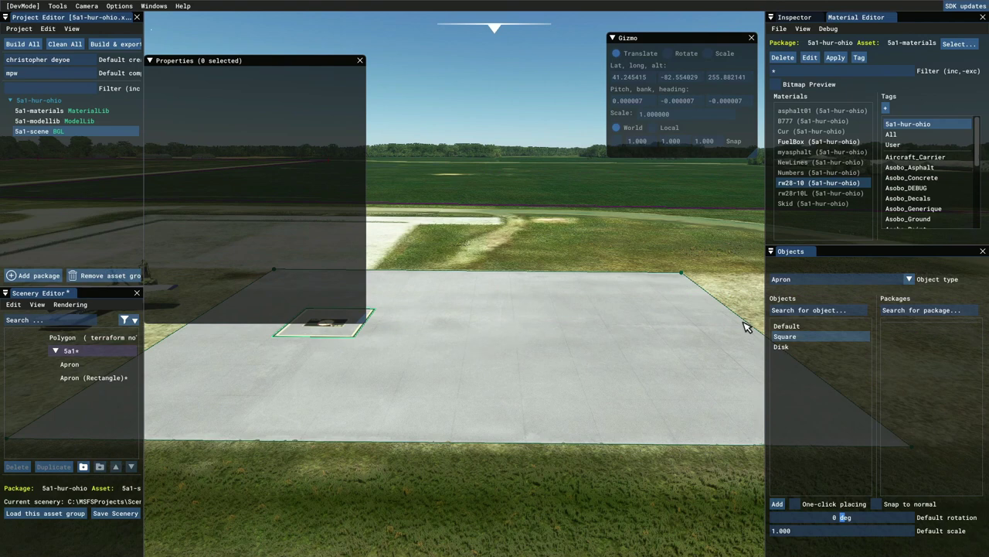
left_click(778, 504)
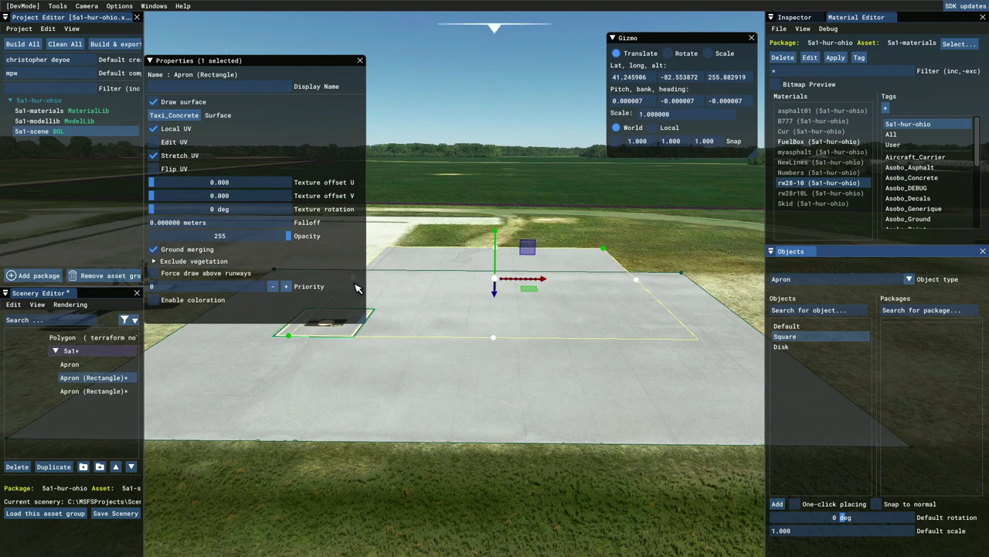
left_click(797, 185)
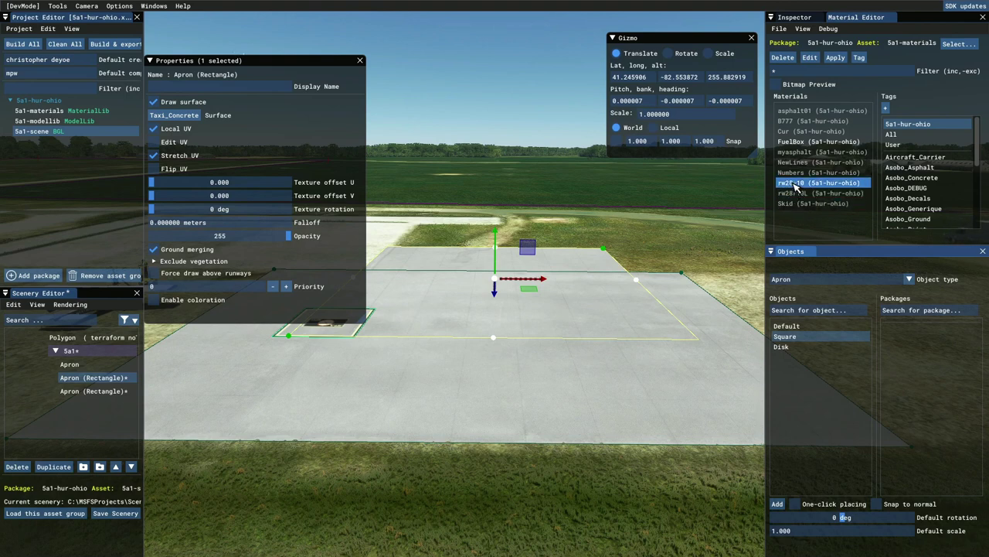
Apply rw28-10 to the new apron at priority 1, rotate it 180°, and place it on the pad
left_click_drag(797, 186, 166, 120)
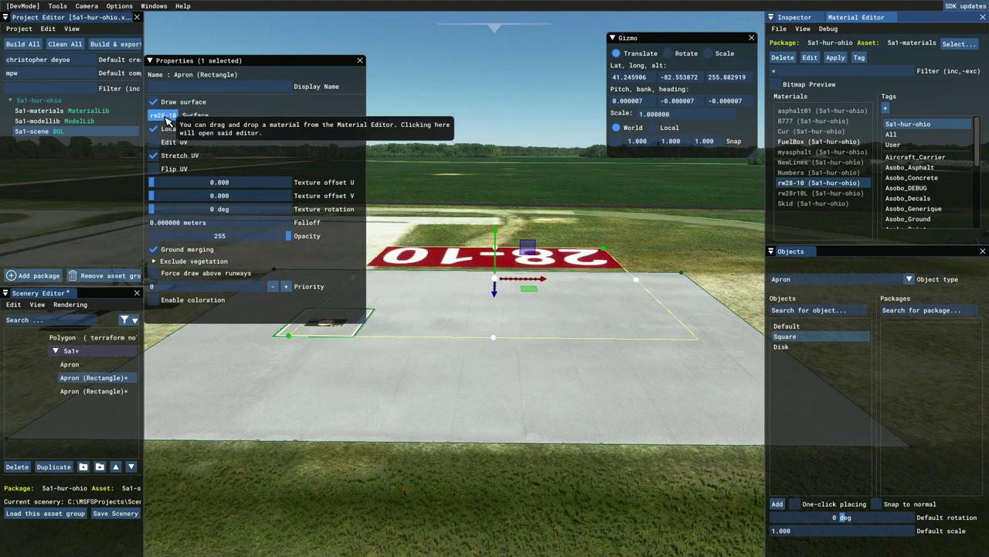
left_click(286, 287)
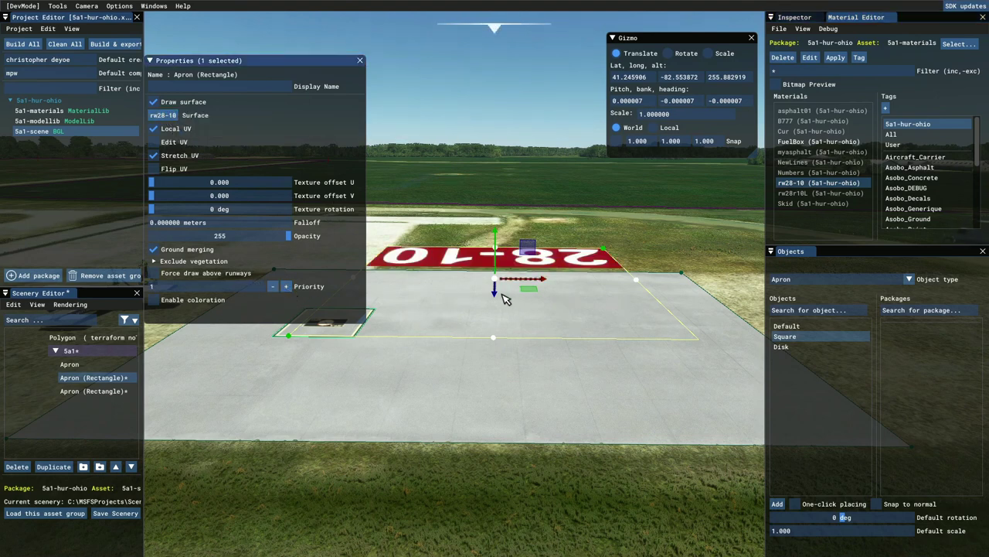
left_click_drag(530, 293, 608, 485)
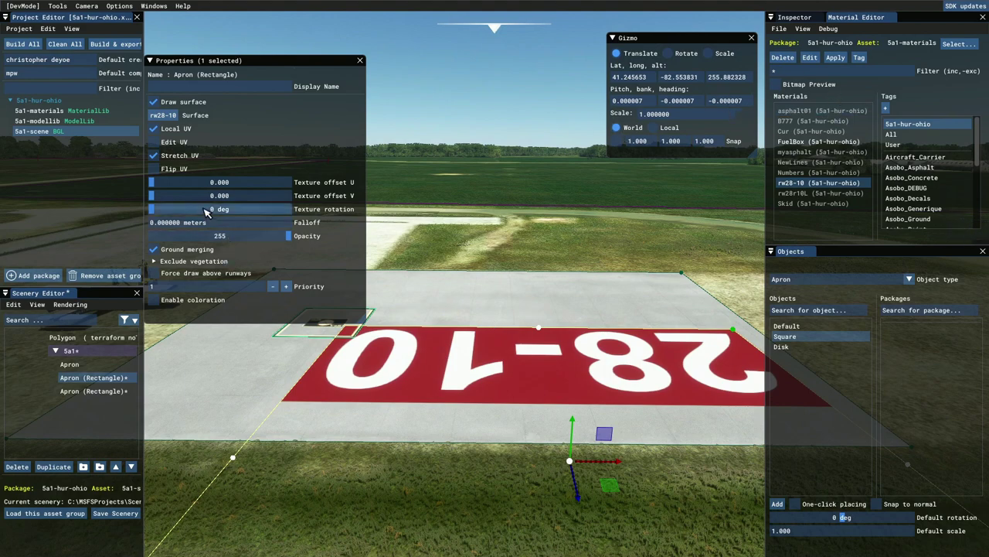
left_click_drag(195, 215, 225, 219)
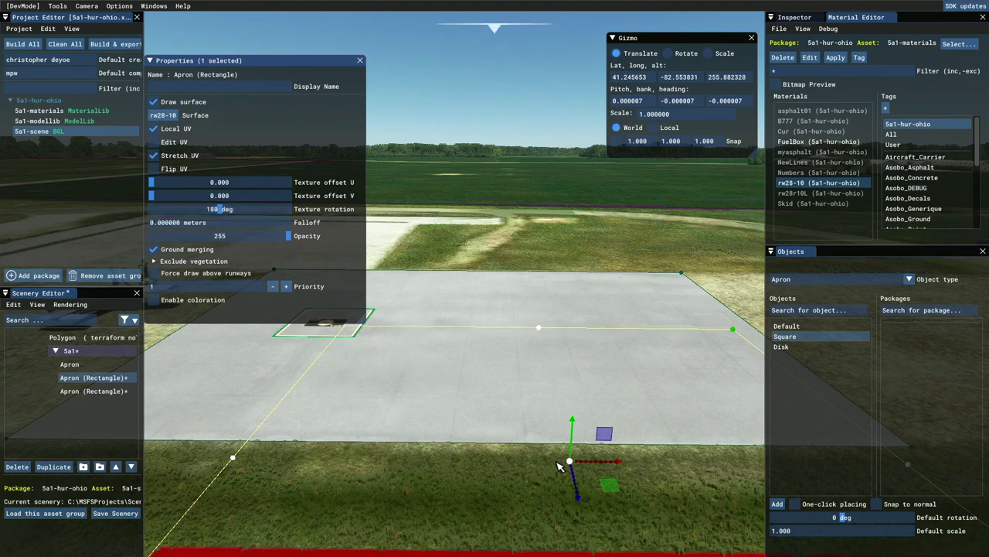
left_click_drag(612, 487, 561, 344)
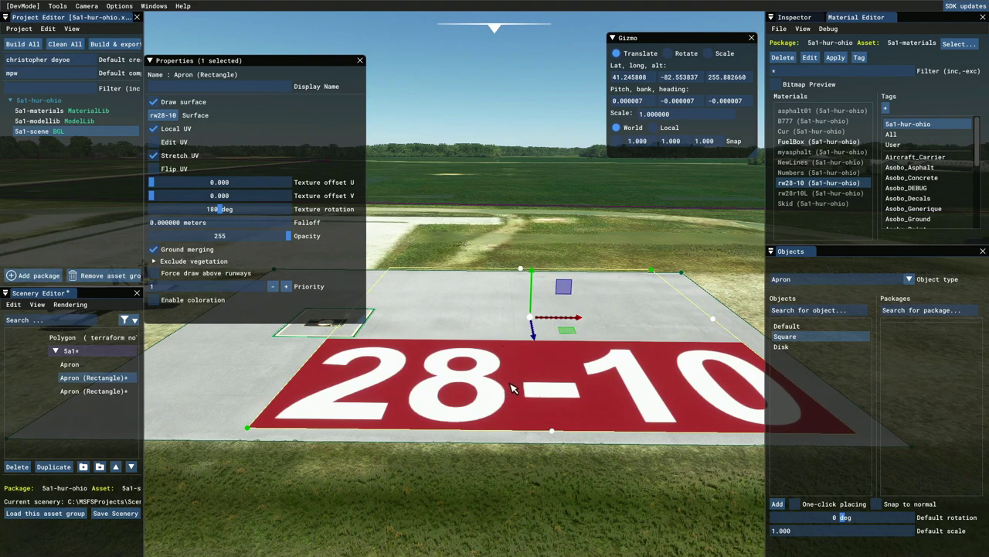
key("s")
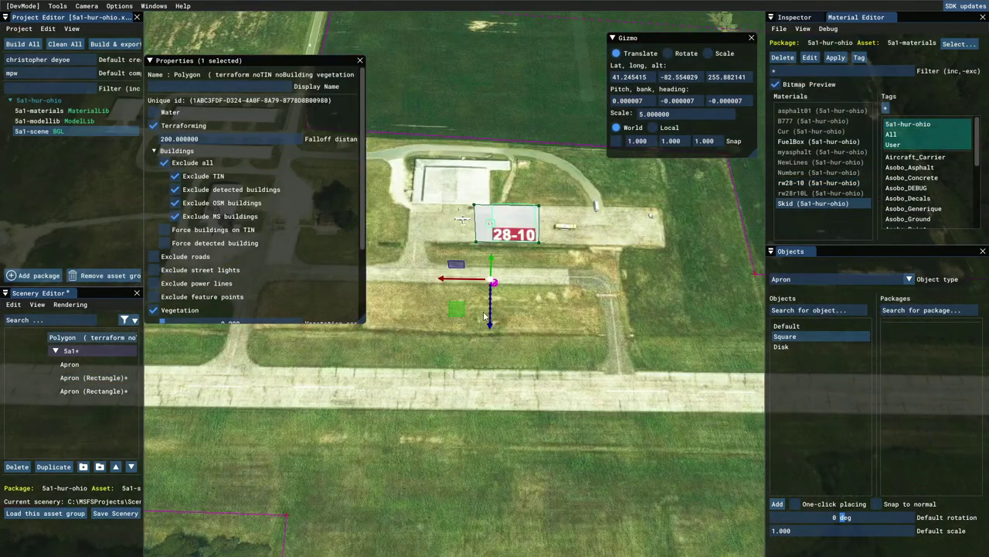
left_click(467, 94)
scroll(503, 325, "down", 1)
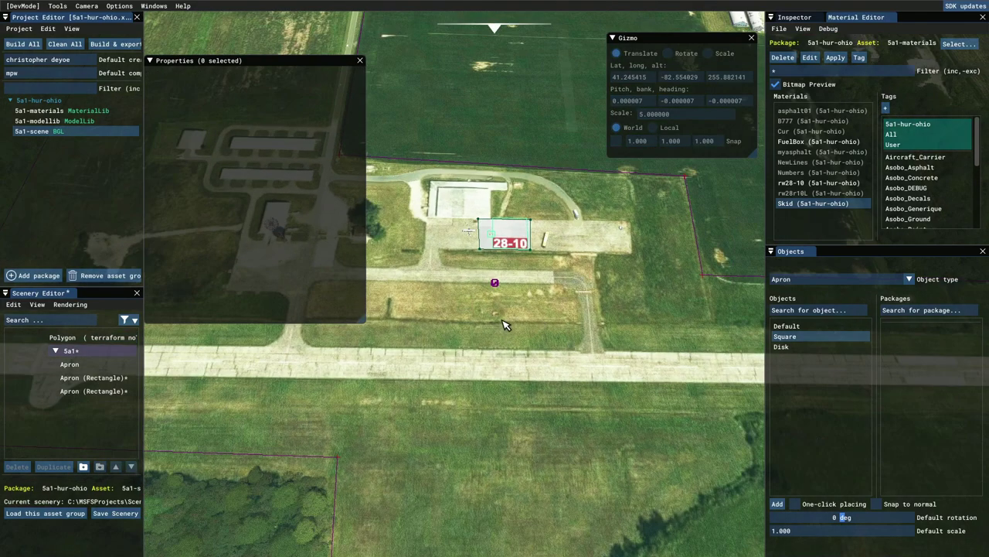
scroll(503, 325, "up", 2)
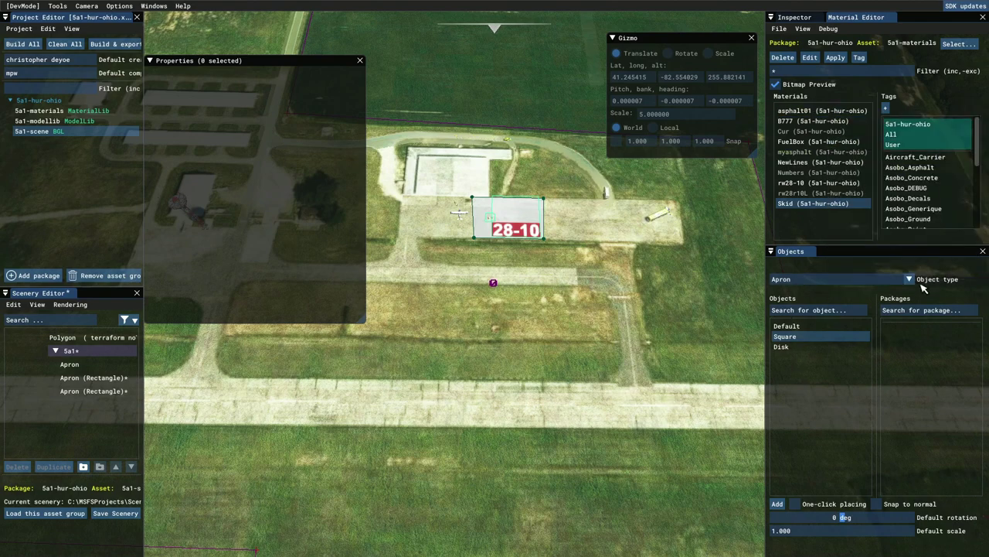
Outline the runway strip with a four-corner Default apron polygon
left_click(788, 327)
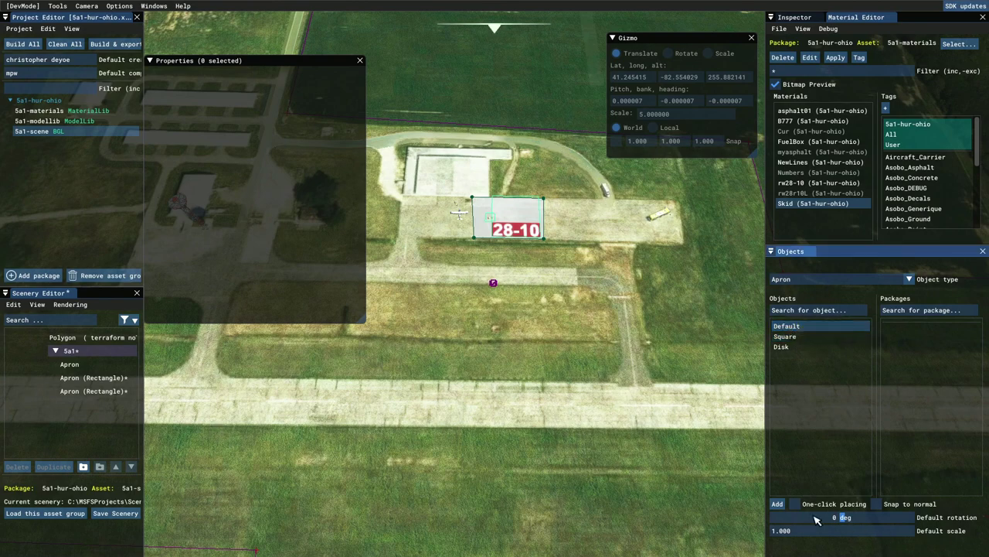
left_click(777, 503)
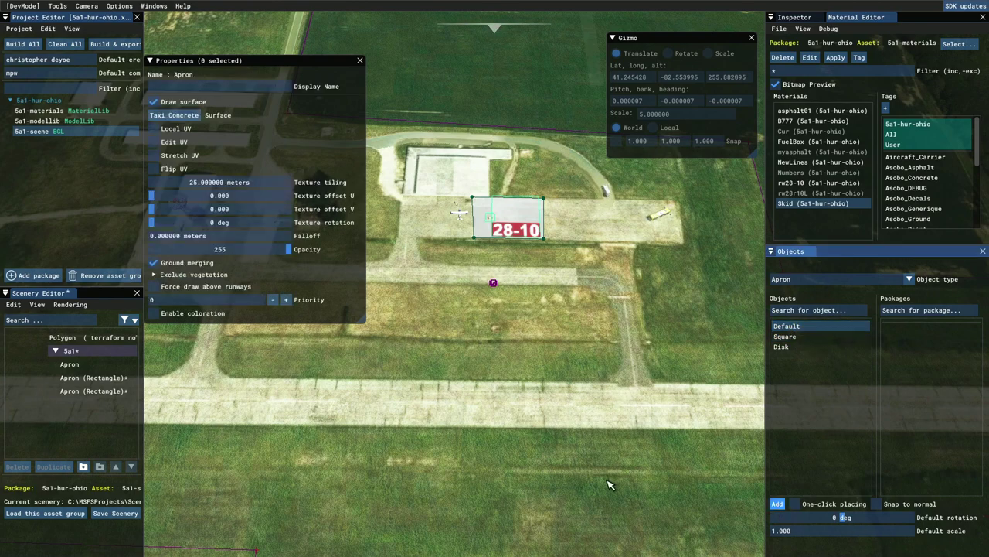
left_click(201, 426)
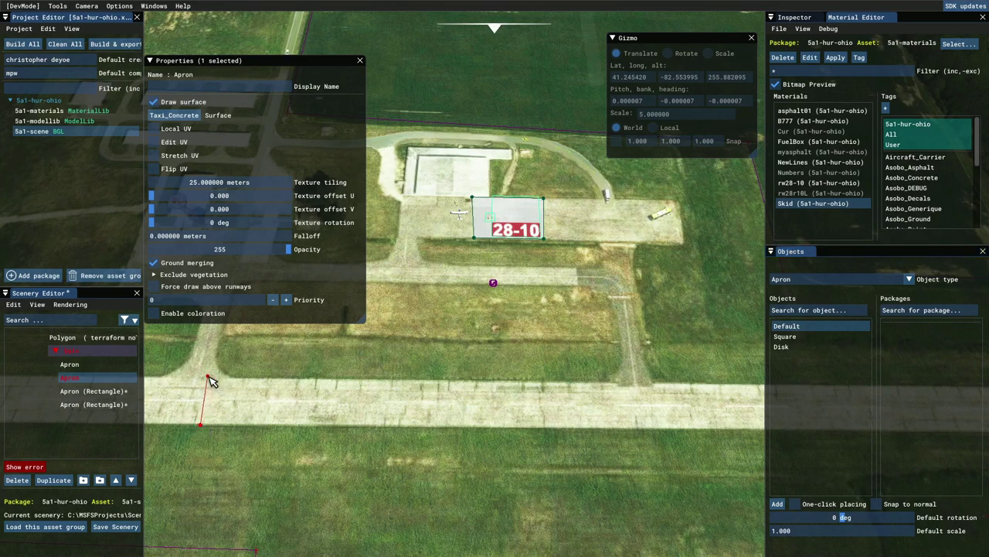
left_click(211, 379)
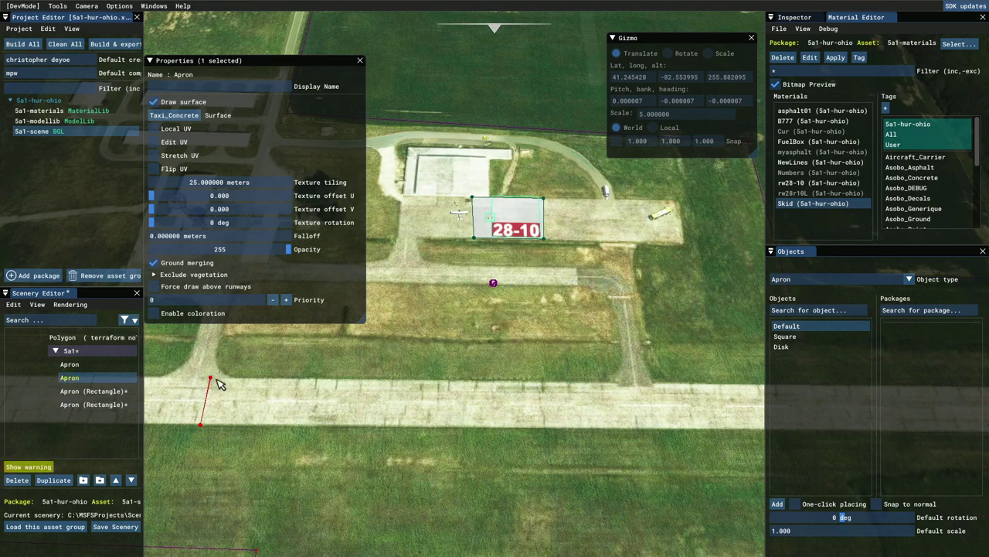
left_click(749, 384)
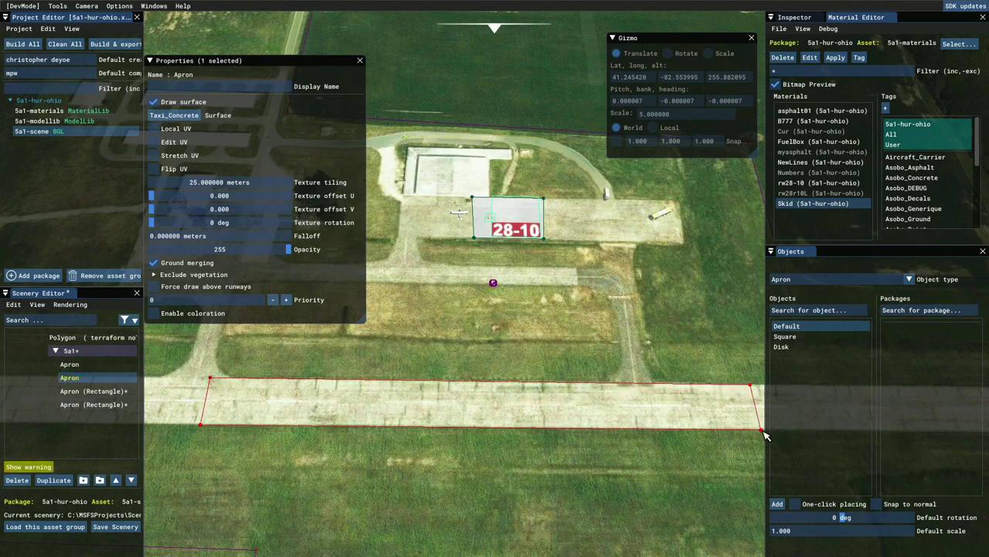
left_click(762, 430)
right_click(648, 437)
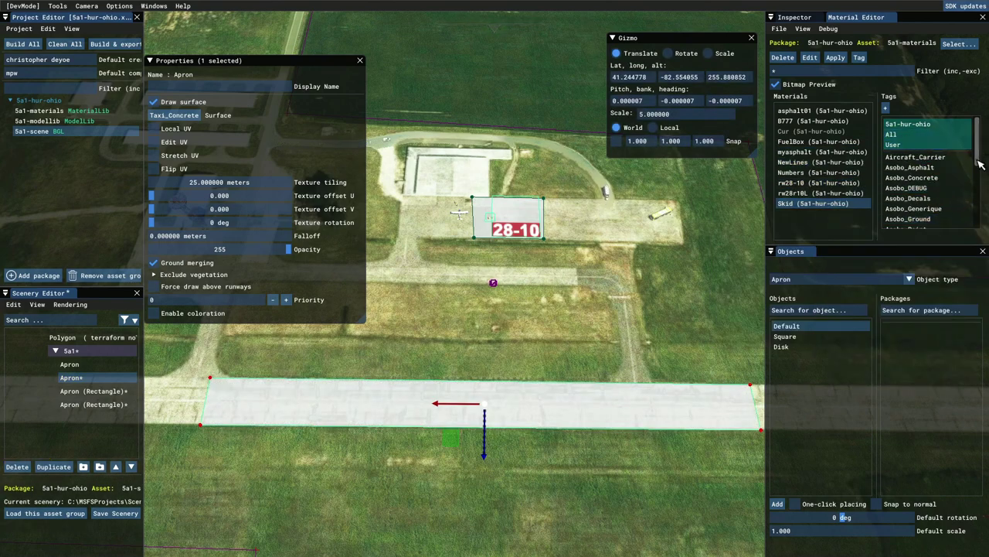
left_click_drag(979, 162, 979, 189)
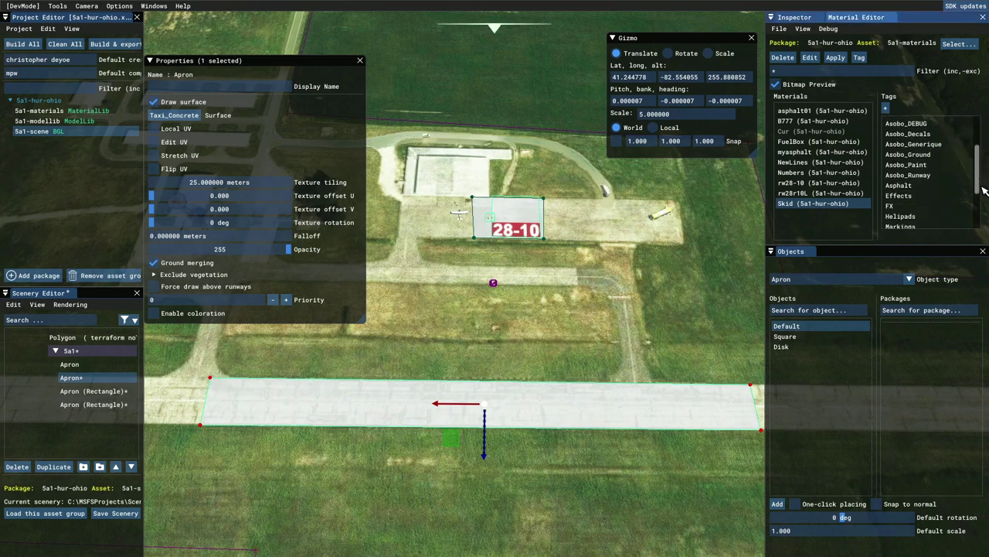
Apply Runway_Asphalt01 to the runway apron and rotate its texture to 89°
left_click(912, 175)
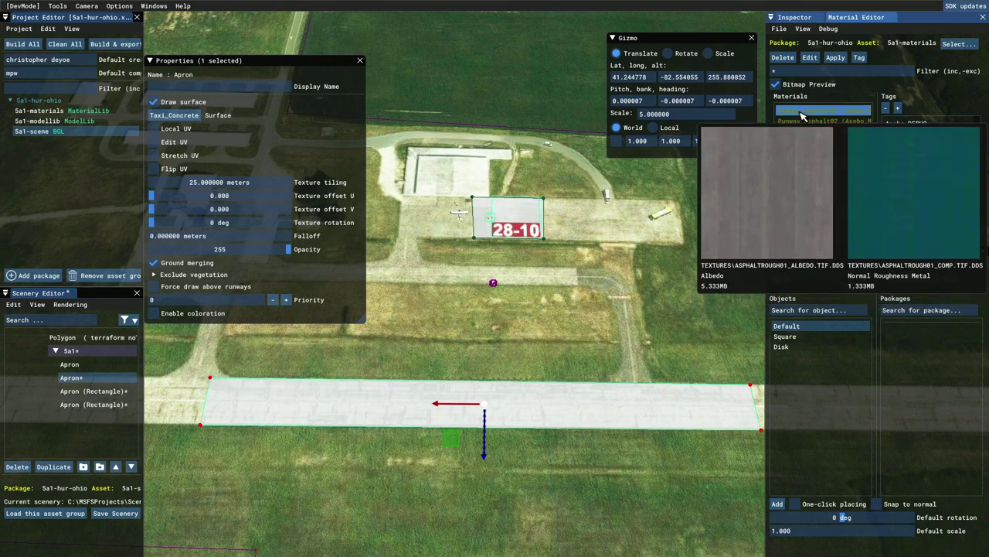
left_click_drag(808, 115, 176, 117)
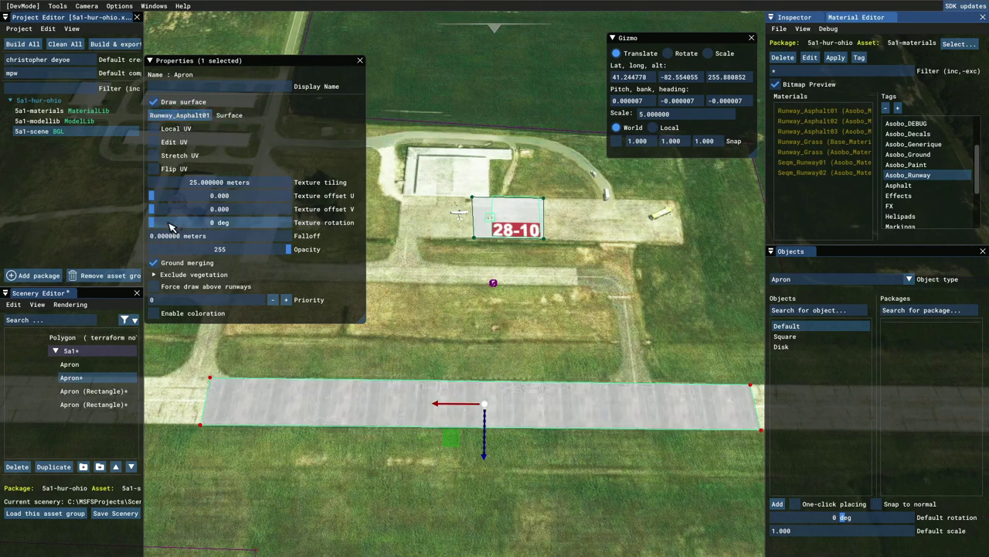
left_click_drag(174, 222, 189, 232)
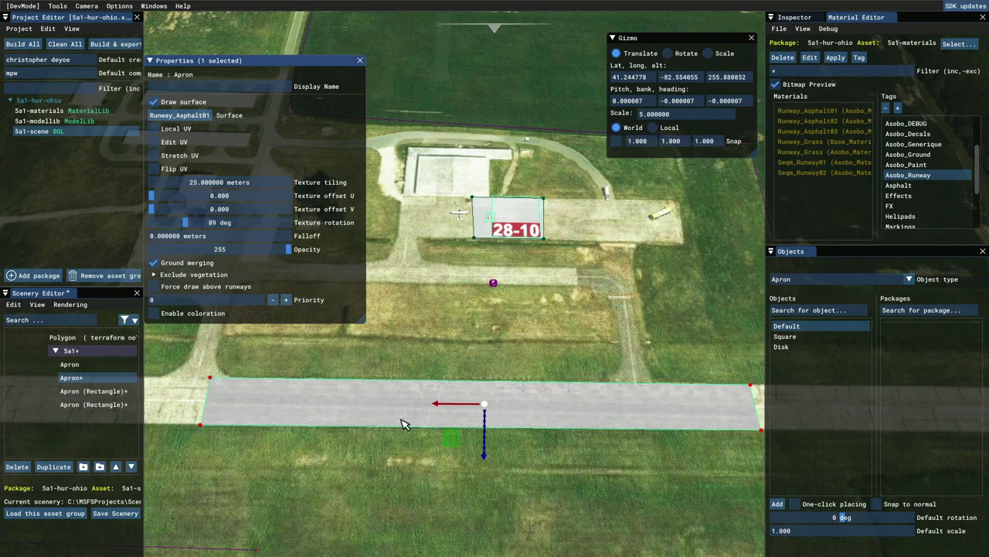
Select the terraform polygon and pull the camera back to view the wider airfield
left_click(469, 344)
scroll(474, 453, "up", 3)
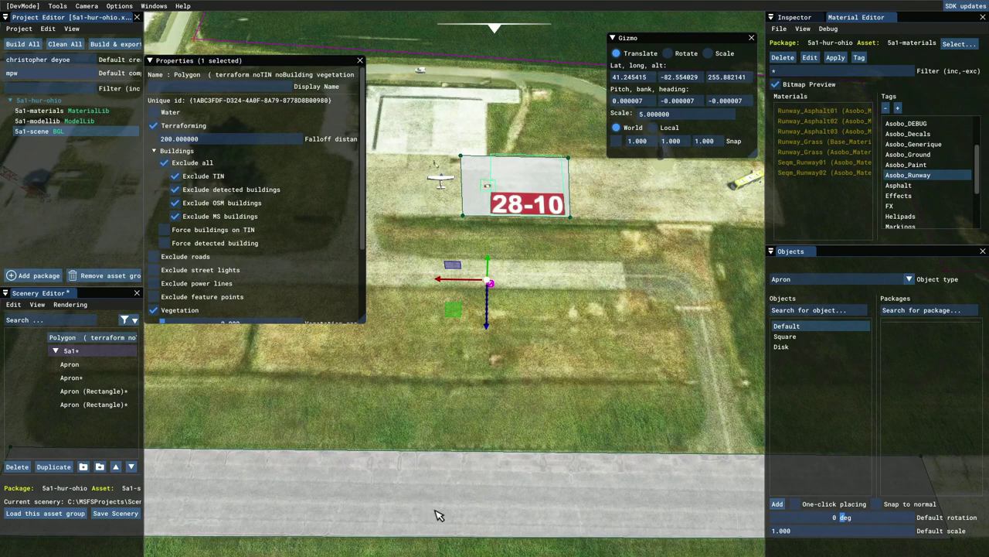
key("s")
scroll(455, 470, "down", 3)
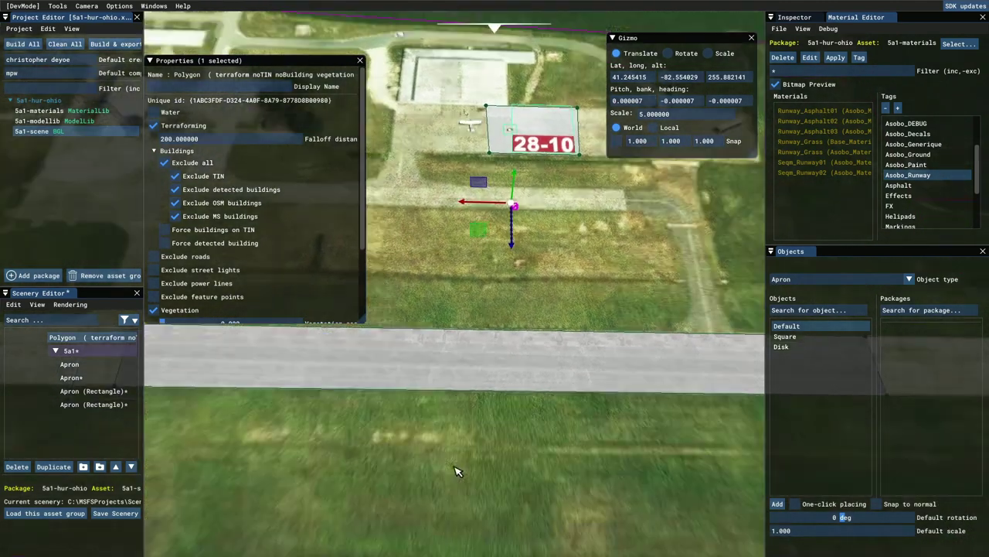
key("w")
scroll(492, 442, "down", 2)
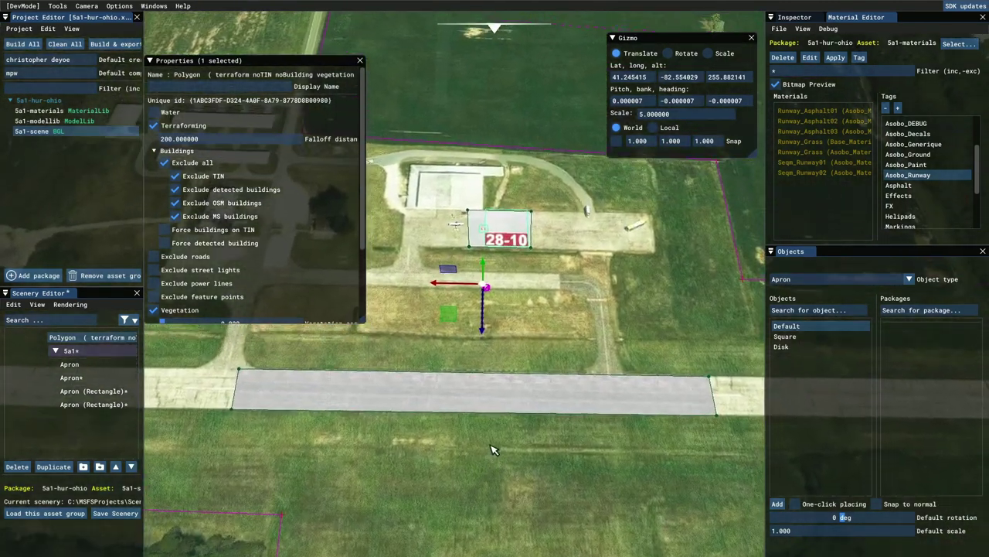
scroll(494, 439, "down", 2)
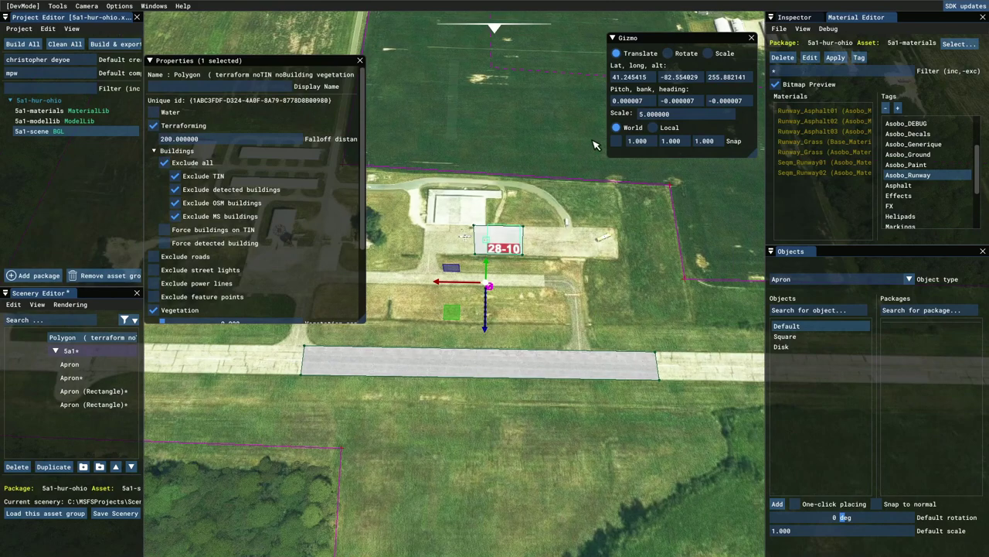
Add a third square Apron, drag it onto the middle of the runway, and set its priority to 1
left_click(787, 337)
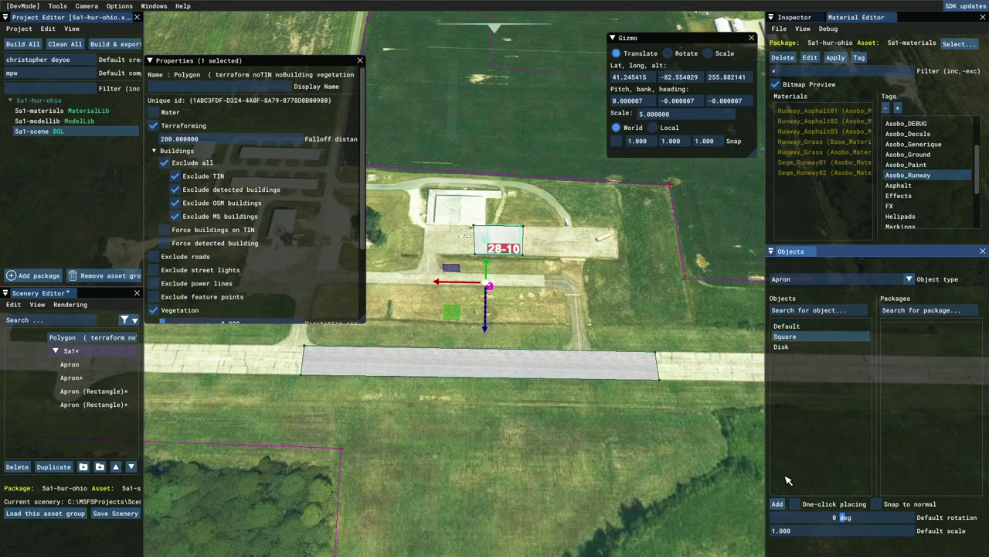
left_click(777, 504)
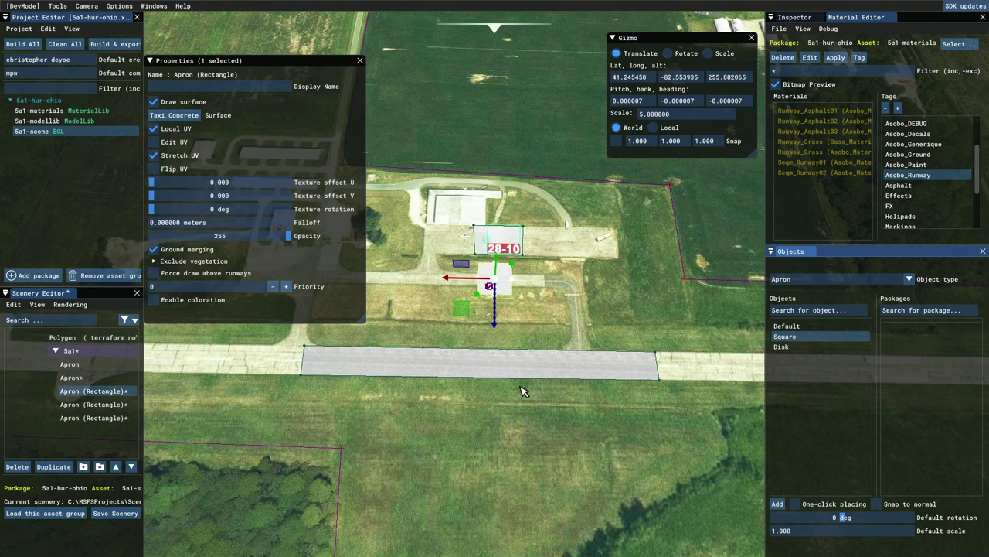
mouse_move(458, 316)
left_mouse_down()
mouse_move(433, 408)
mouse_move(434, 397)
left_mouse_up()
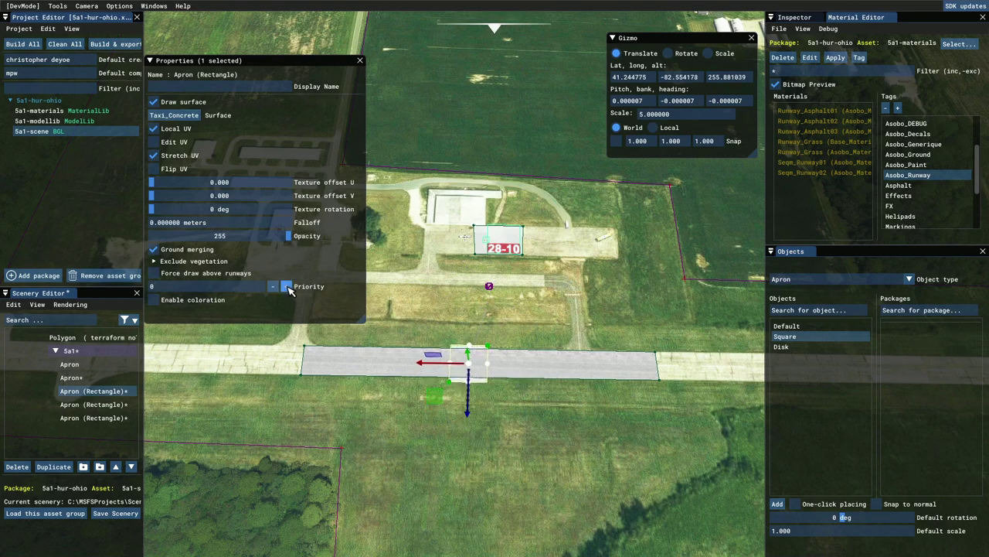
left_click(286, 286)
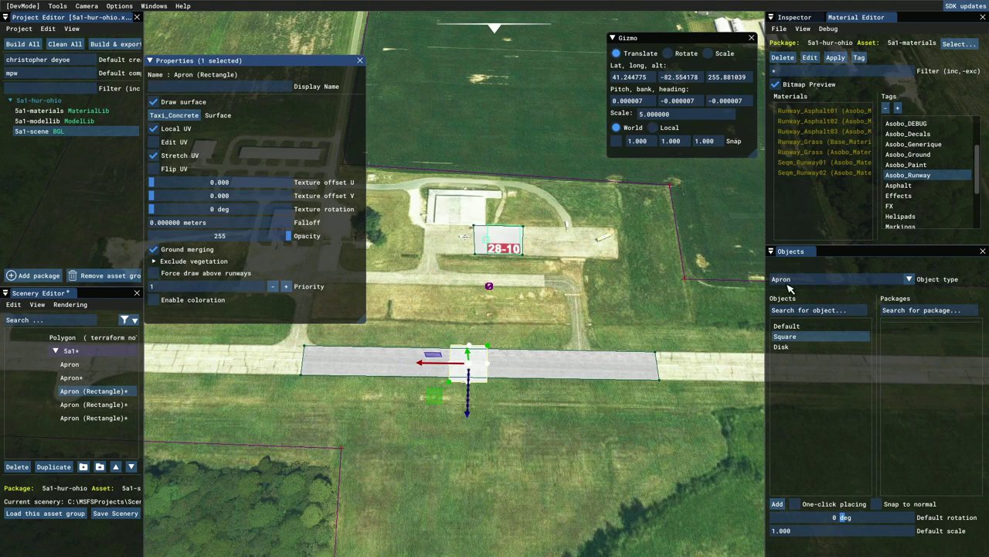
mouse_move(877, 147)
scroll(977, 114, "up", 3)
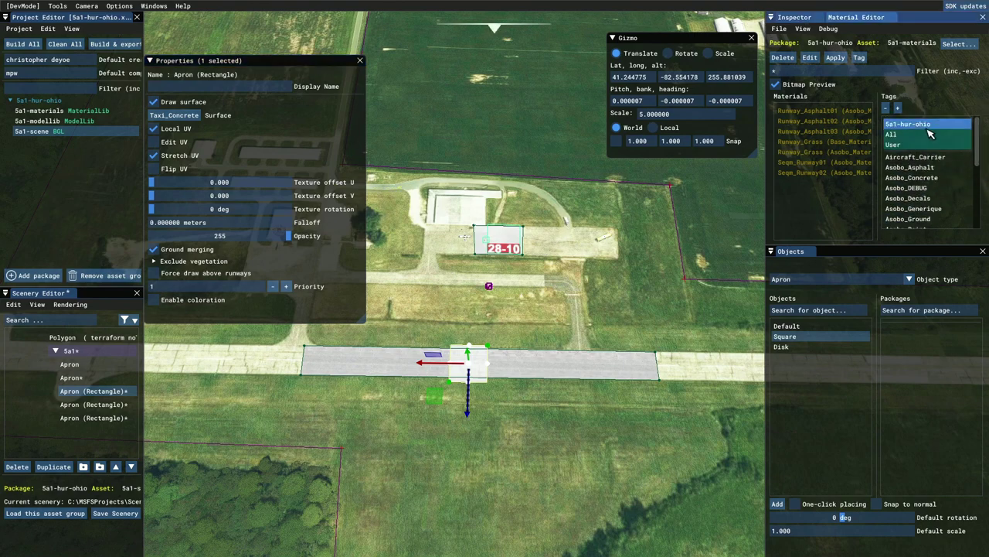
Filter to the package's own materials and apply Skid to the new square apron's surface
left_click(917, 127)
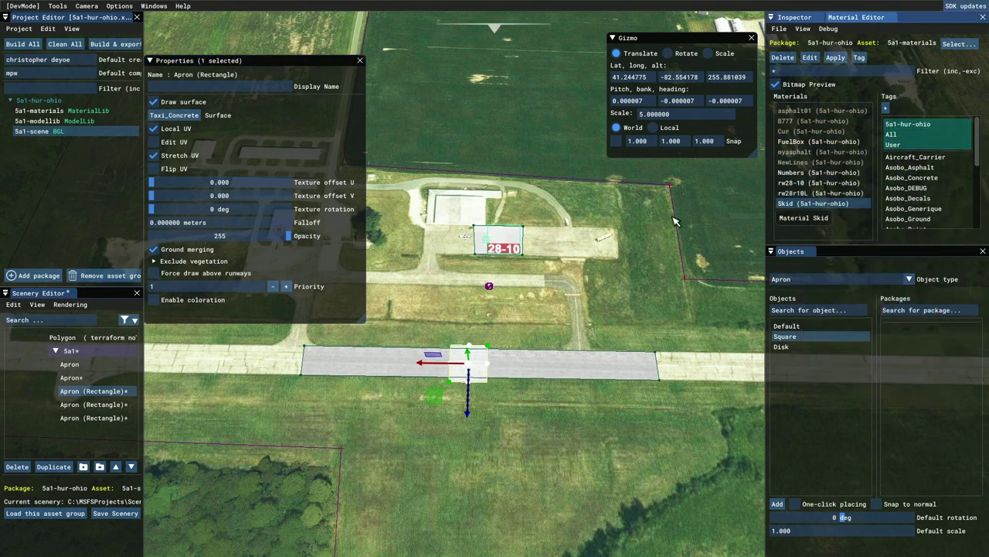
left_click_drag(813, 204, 171, 122)
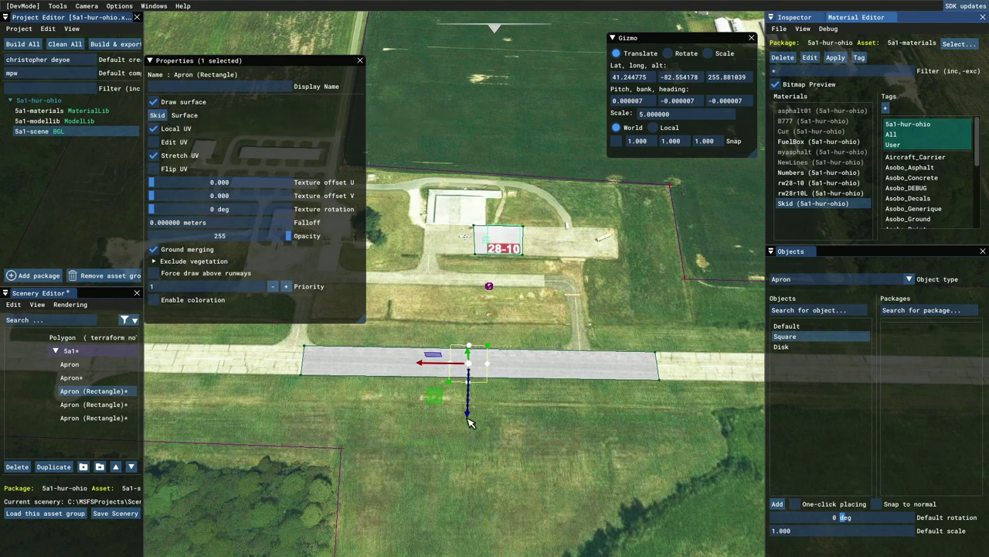
scroll(480, 396, "up", 3)
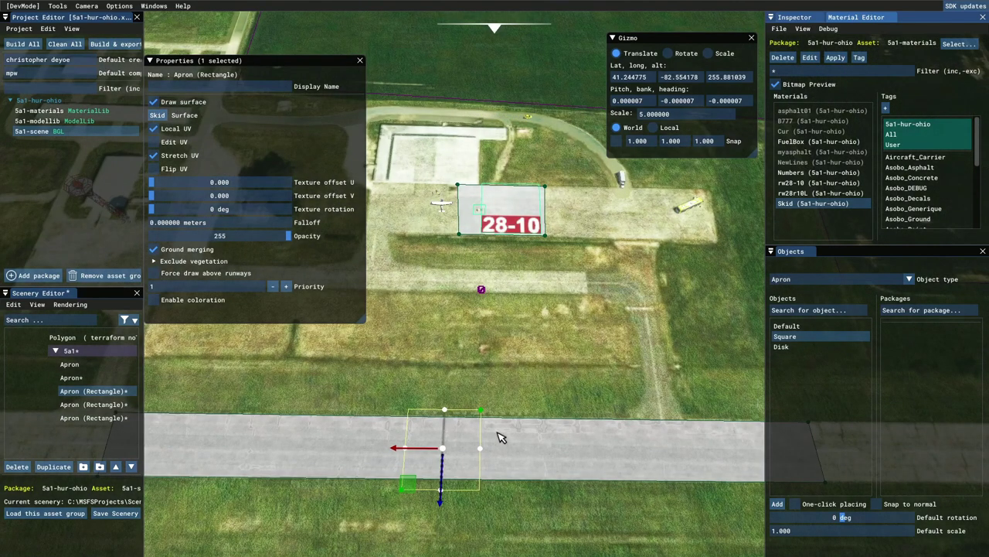
scroll(506, 357, "down", 2)
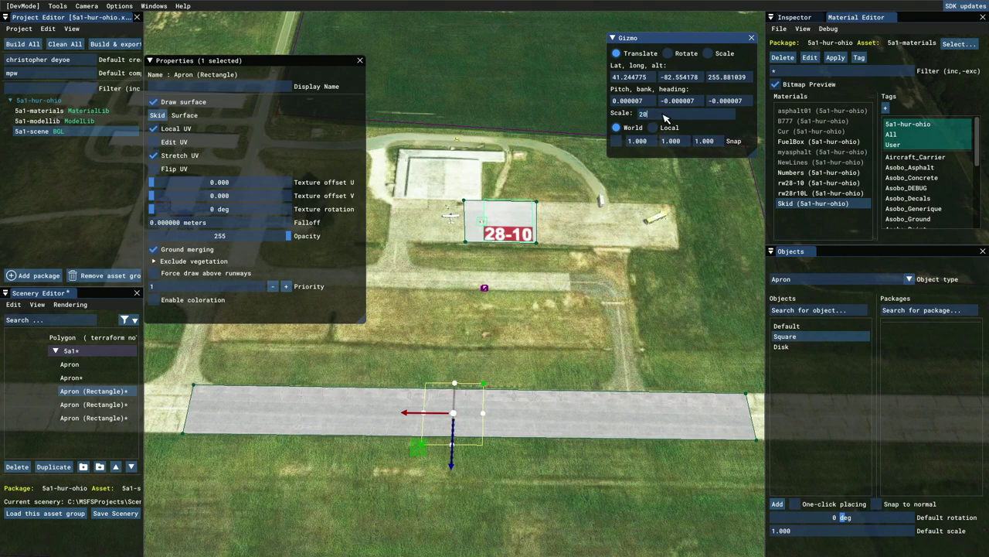
Scale the skid apron up through 20 and 40 to a final scale of 80
key("Return")
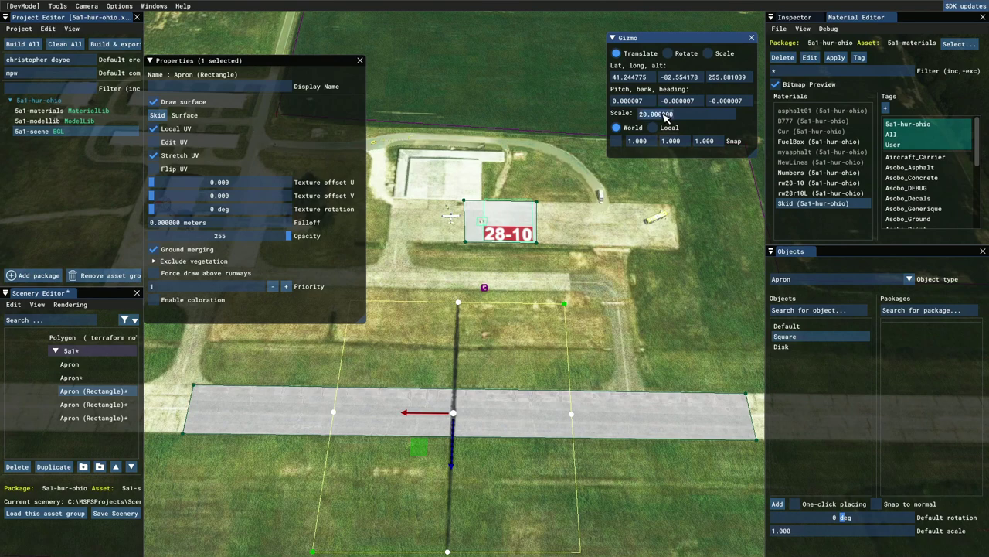
key("Return")
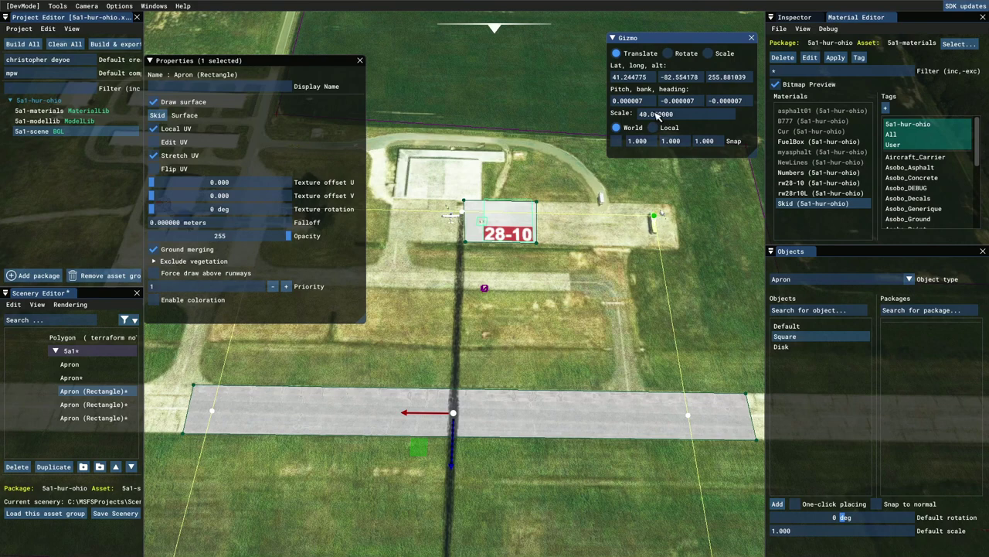
double_click(661, 116)
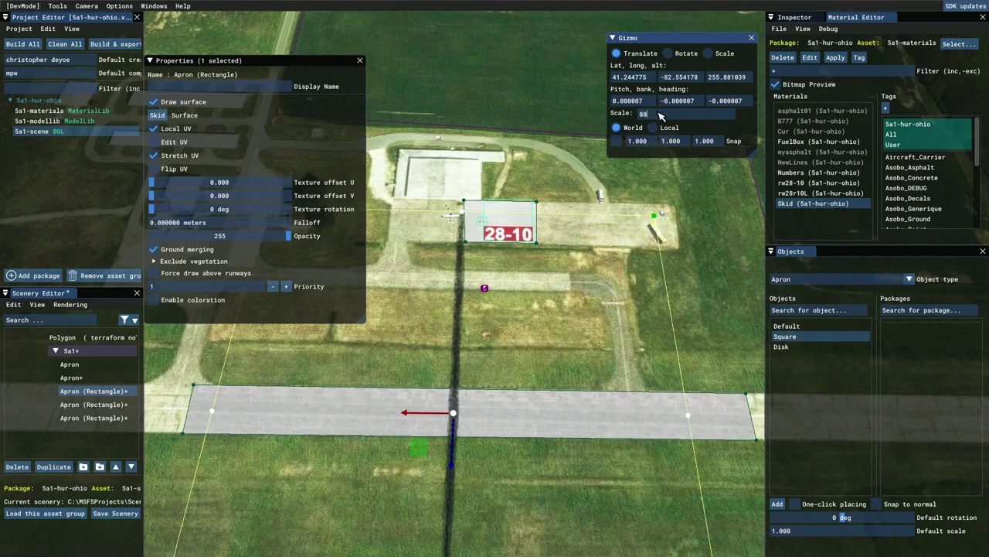
key("Return")
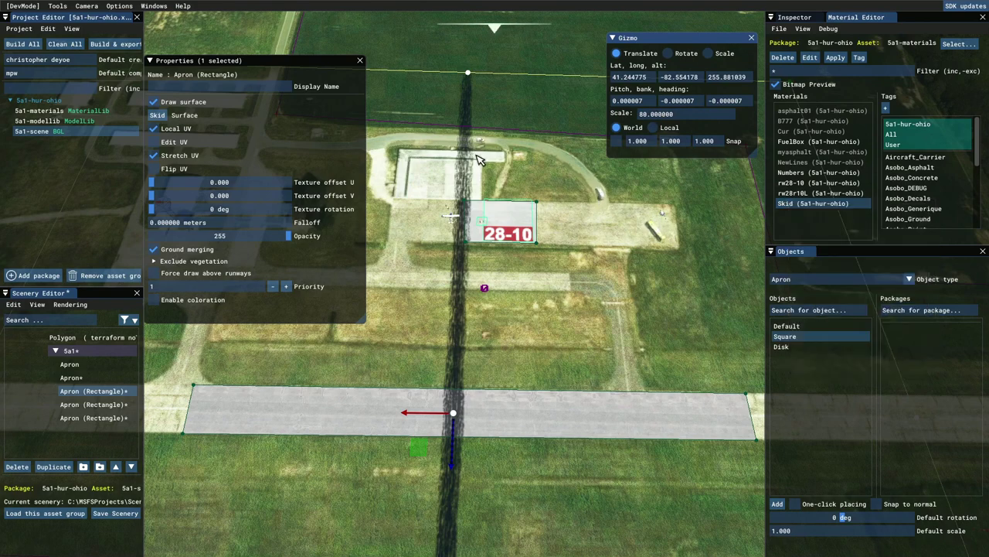
scroll(514, 174, "down", 5)
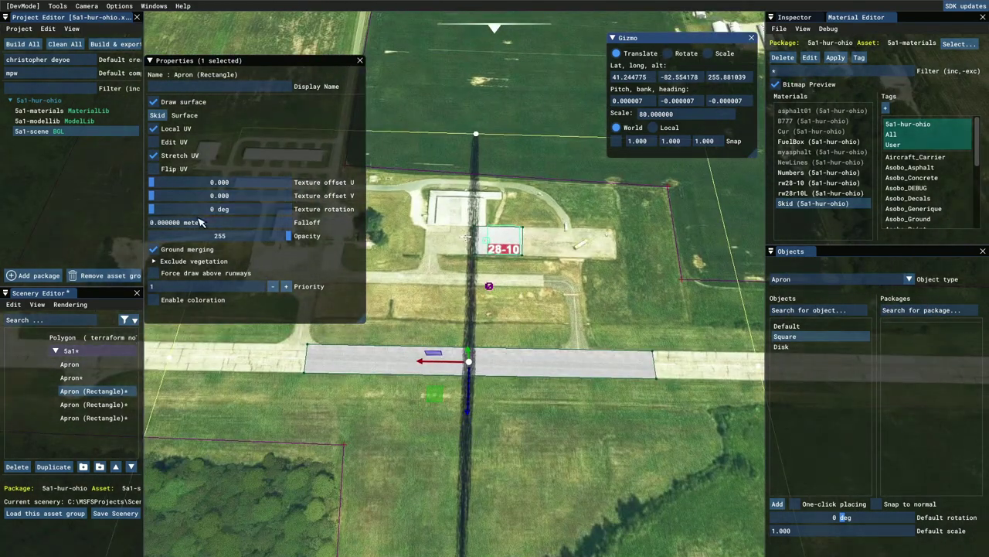
Rotate the skid apron about 90° so its streaks run lengthwise along the runway
left_click(669, 54)
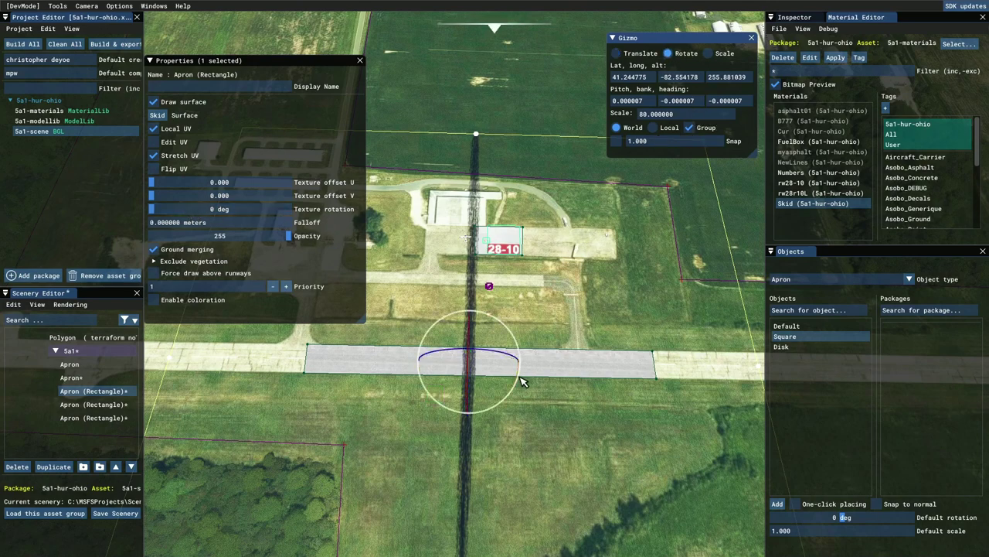
left_click_drag(519, 382, 442, 448)
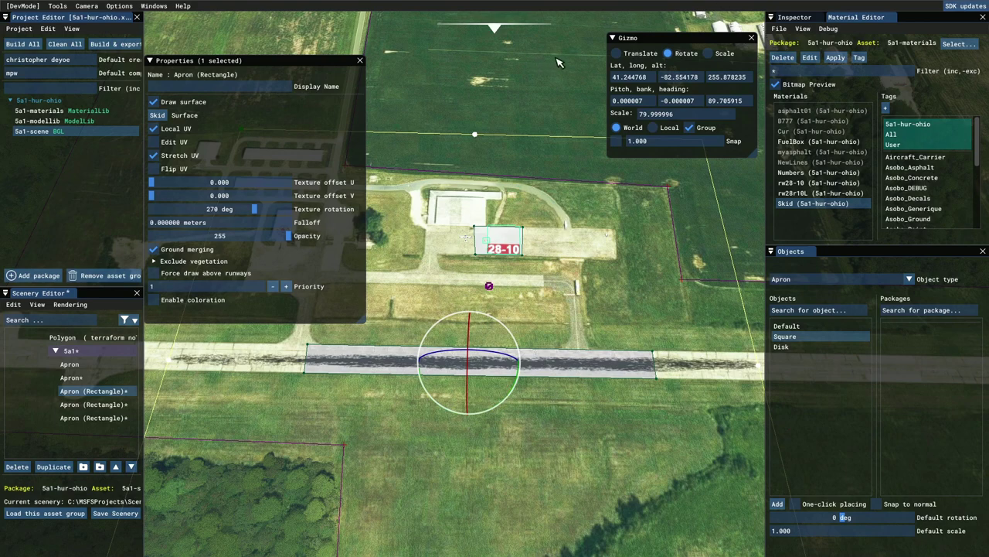
left_click(616, 53)
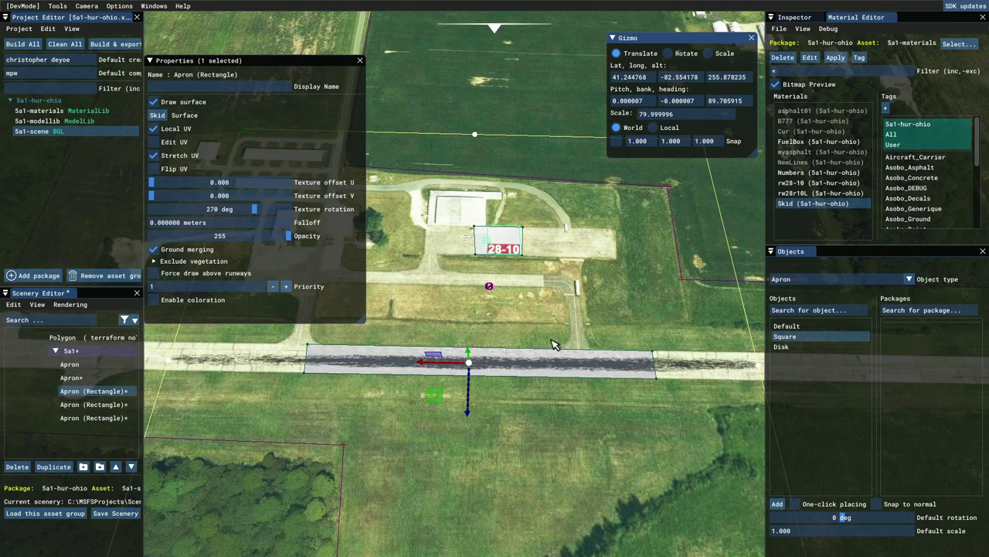
Fly the camera over the runway at an oblique angle and deselect the skid apron to inspect it
scroll(553, 344, "up", 3)
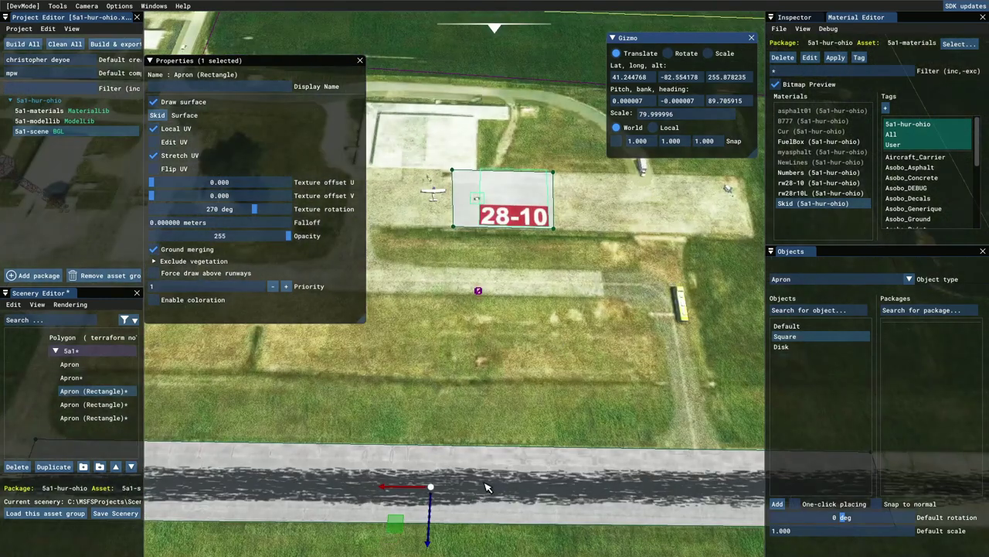
key("w")
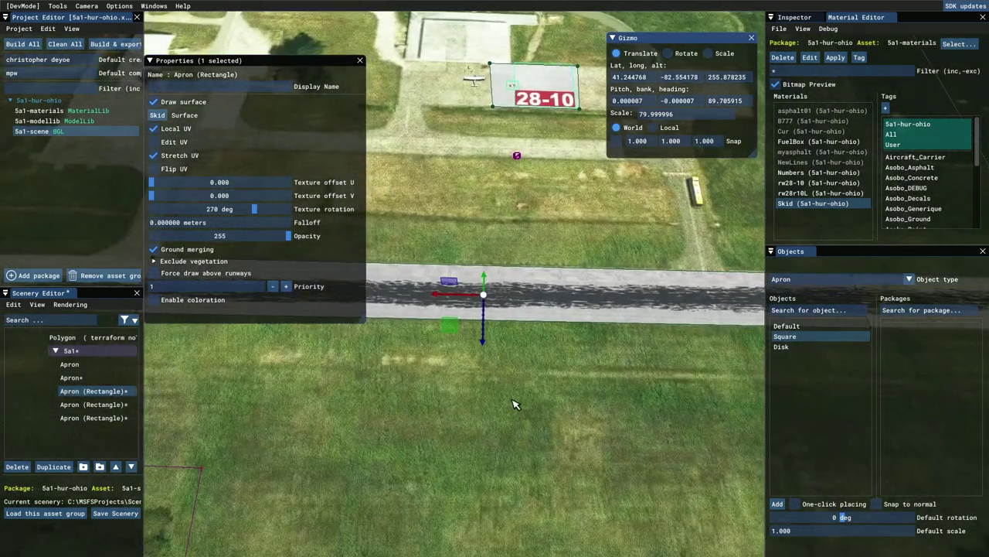
key("s")
right_click_drag(502, 470, 524, 311)
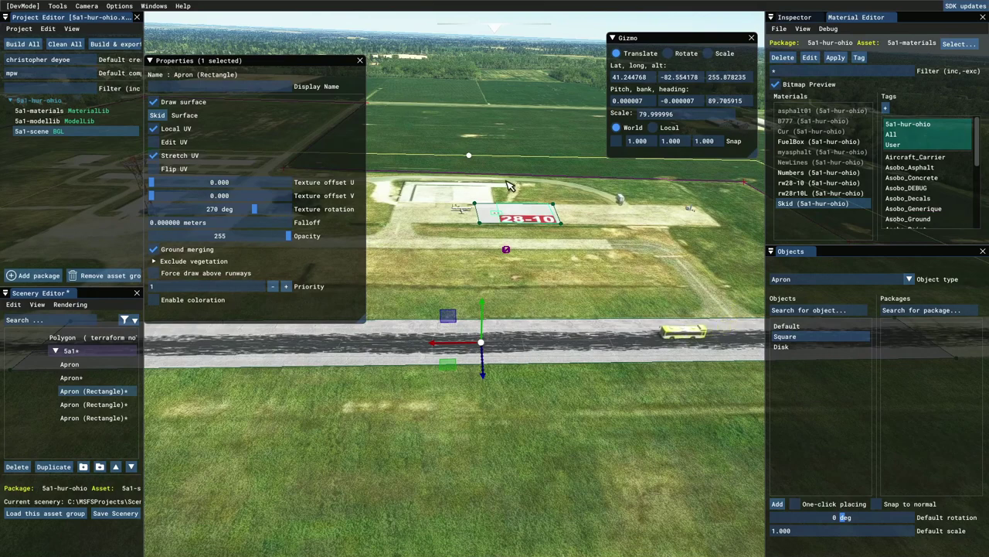
left_click(525, 115)
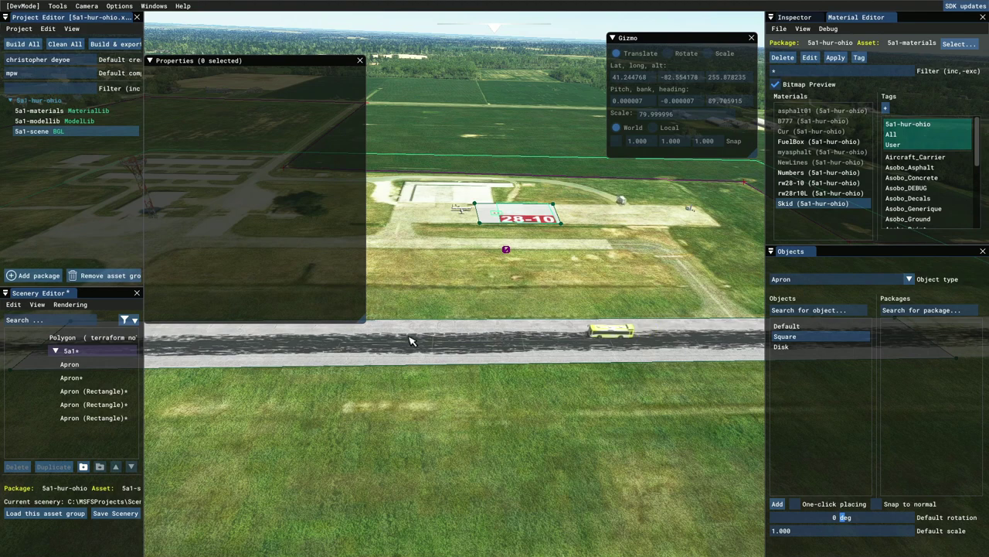